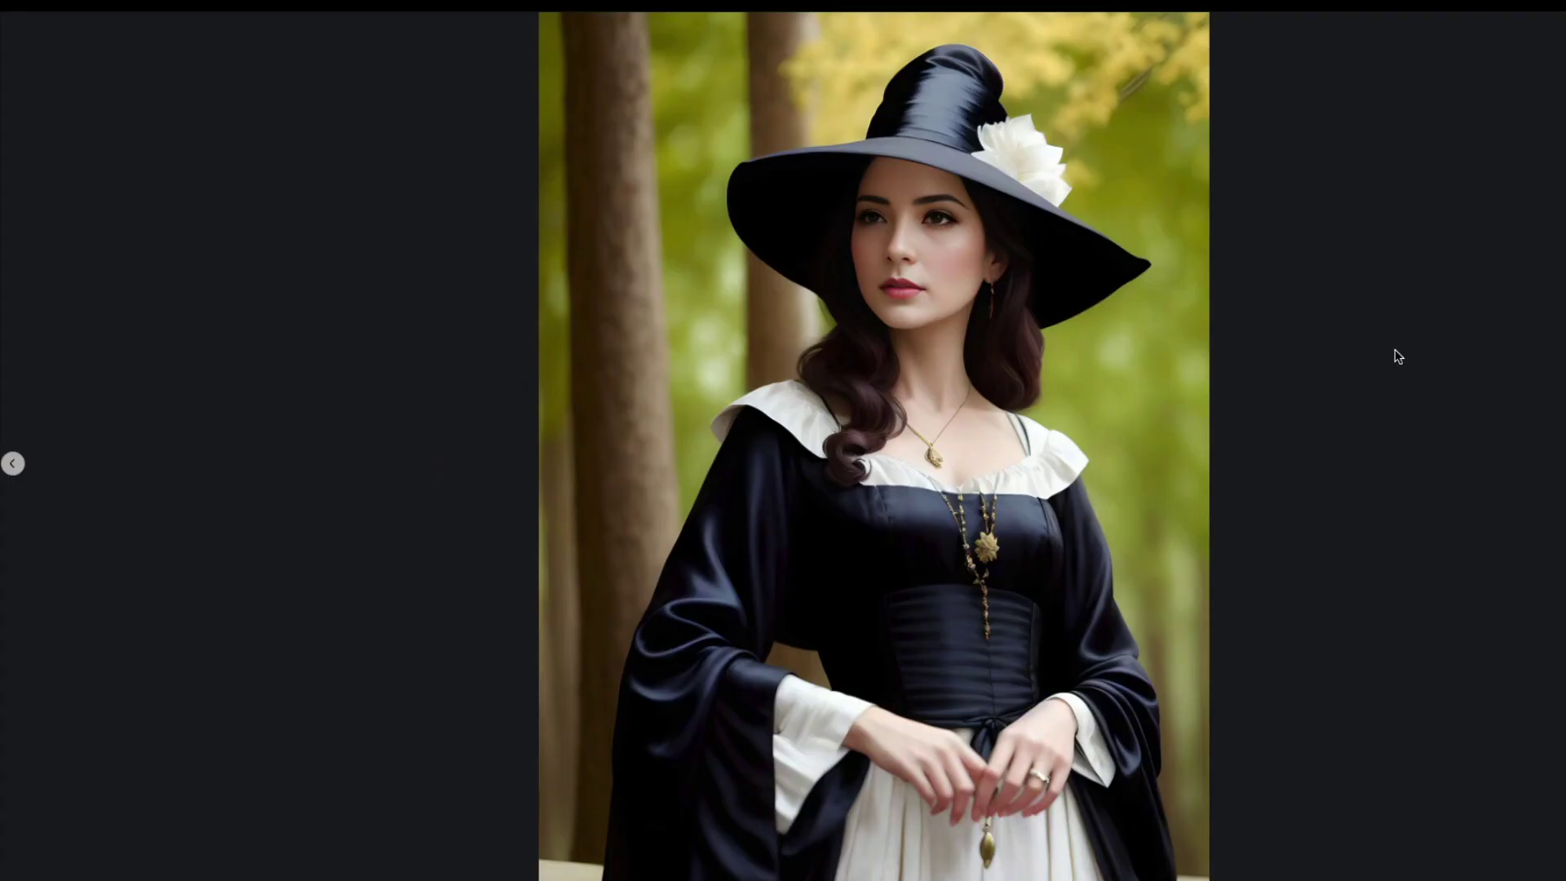
Exit the full-screen sample image back to the Protogen x3.4 Official Release page
key("Escape")
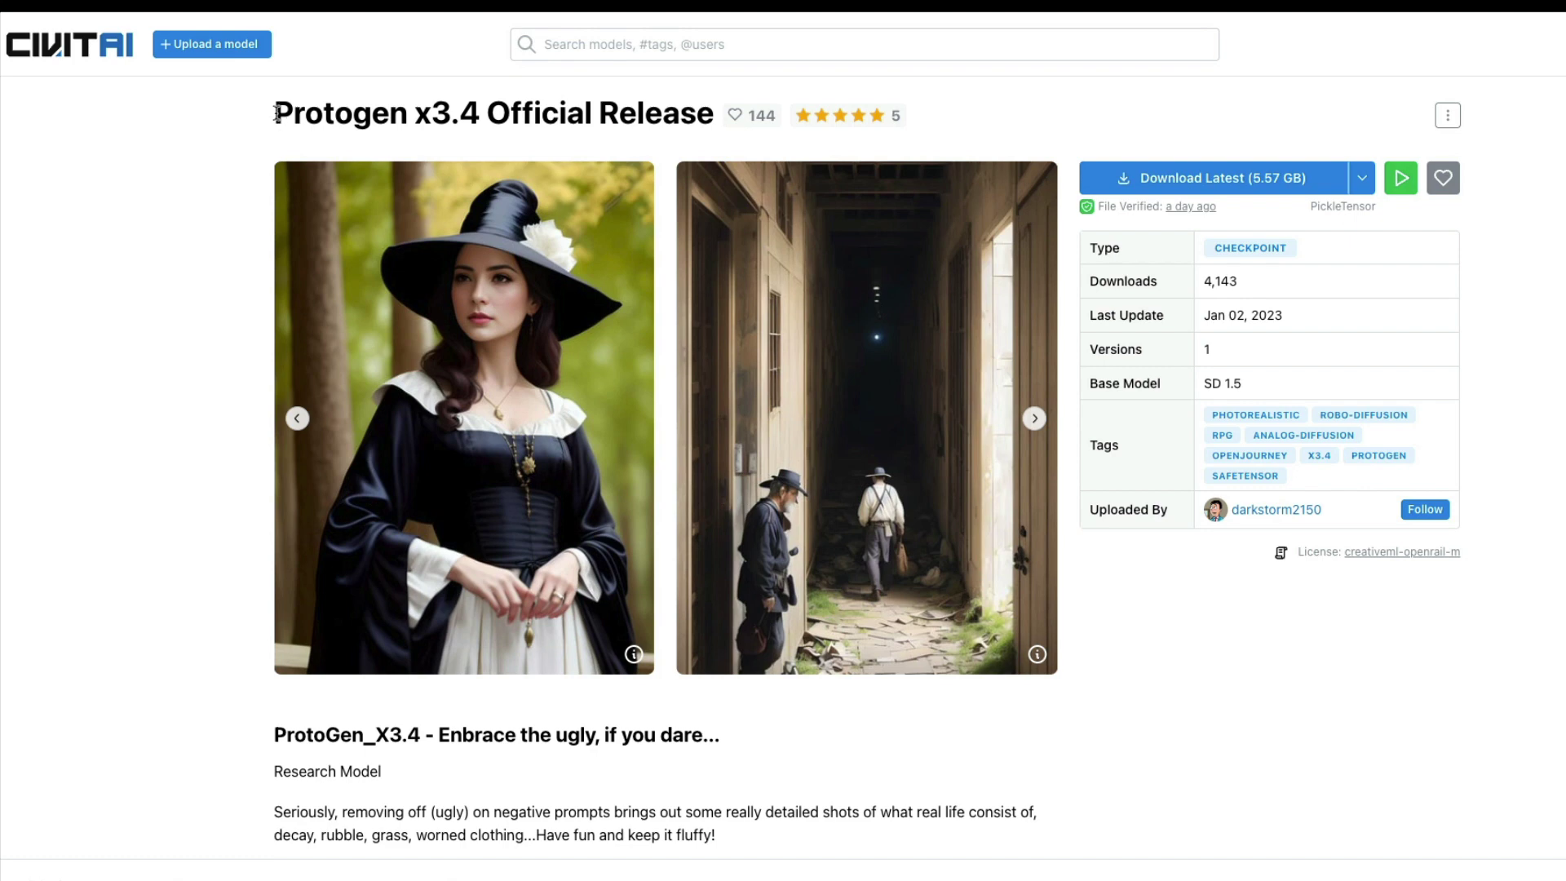
left_click_drag(274, 113, 742, 120)
scroll(764, 394, "down", 6)
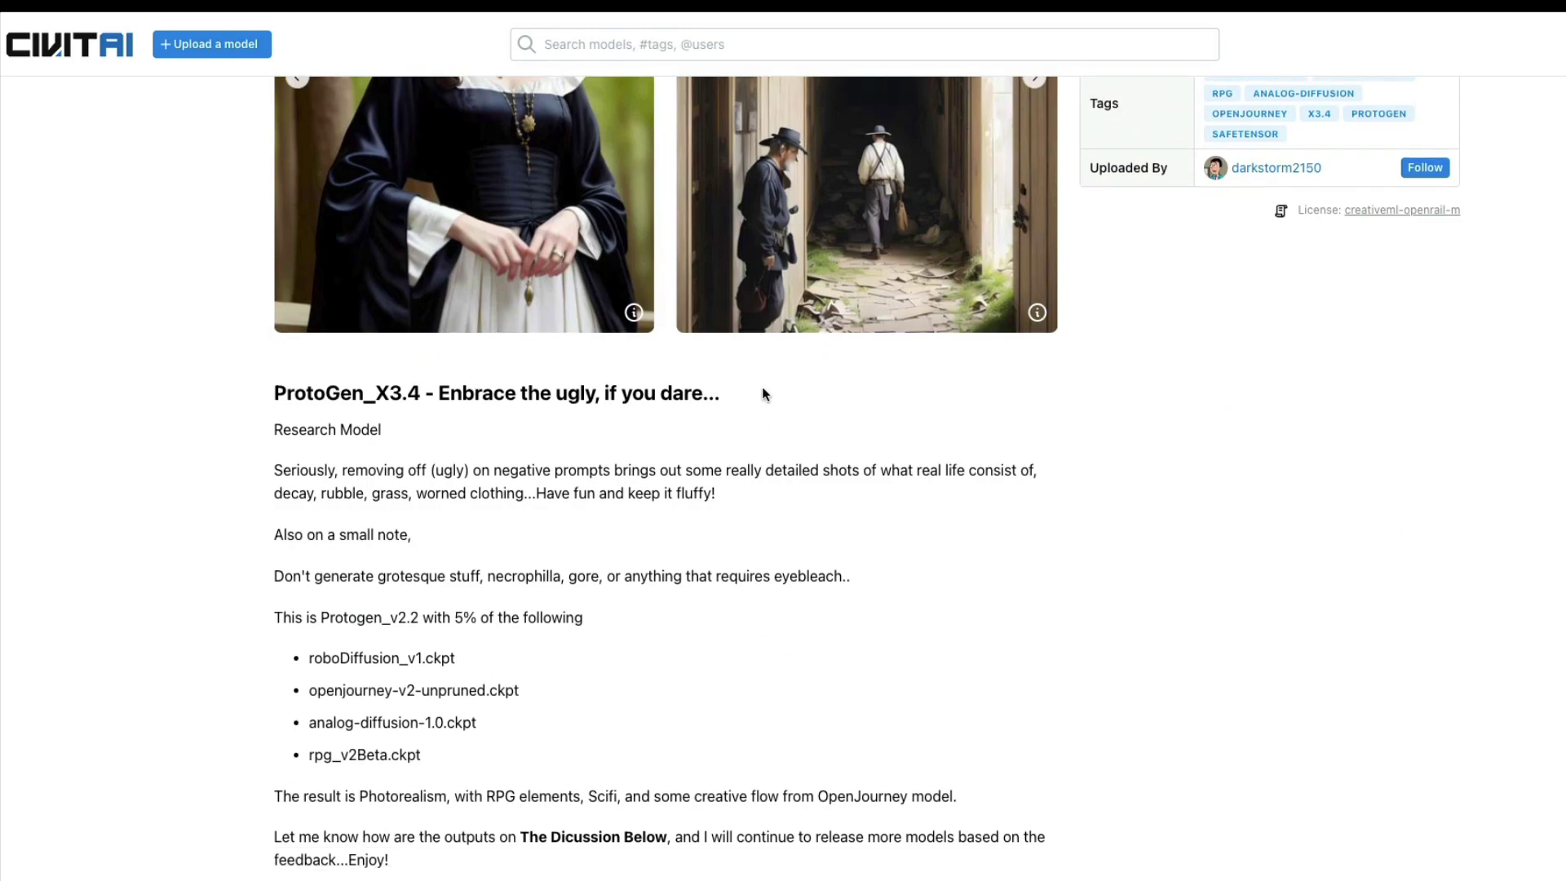
scroll(764, 394, "down", 1)
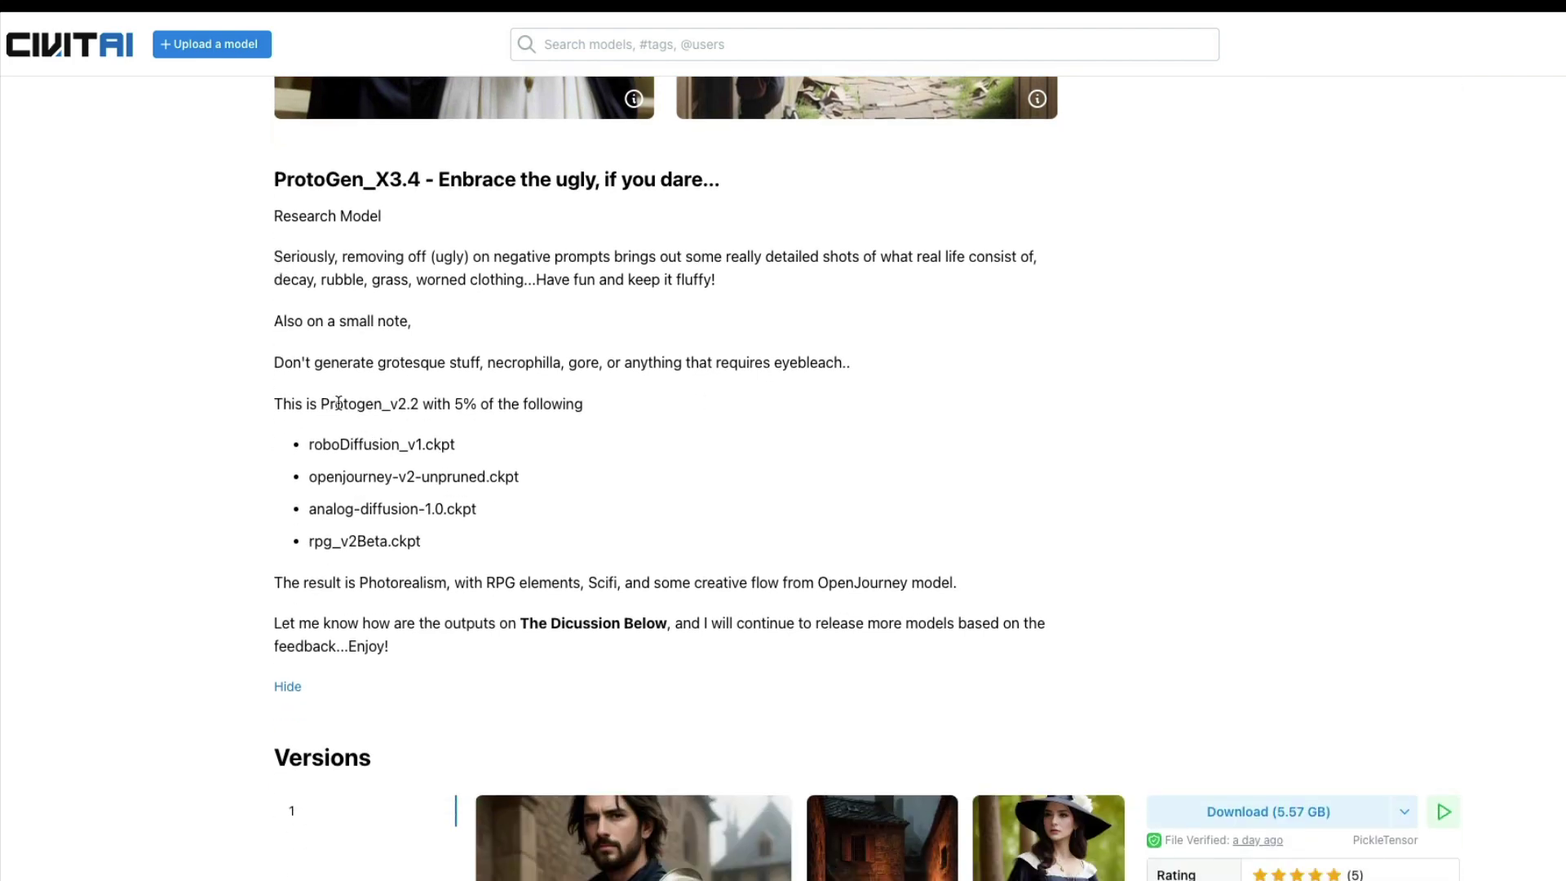
double_click(338, 403)
left_click(448, 404)
left_click_drag(313, 443, 427, 555)
left_click(428, 548)
scroll(428, 555, "down", 1)
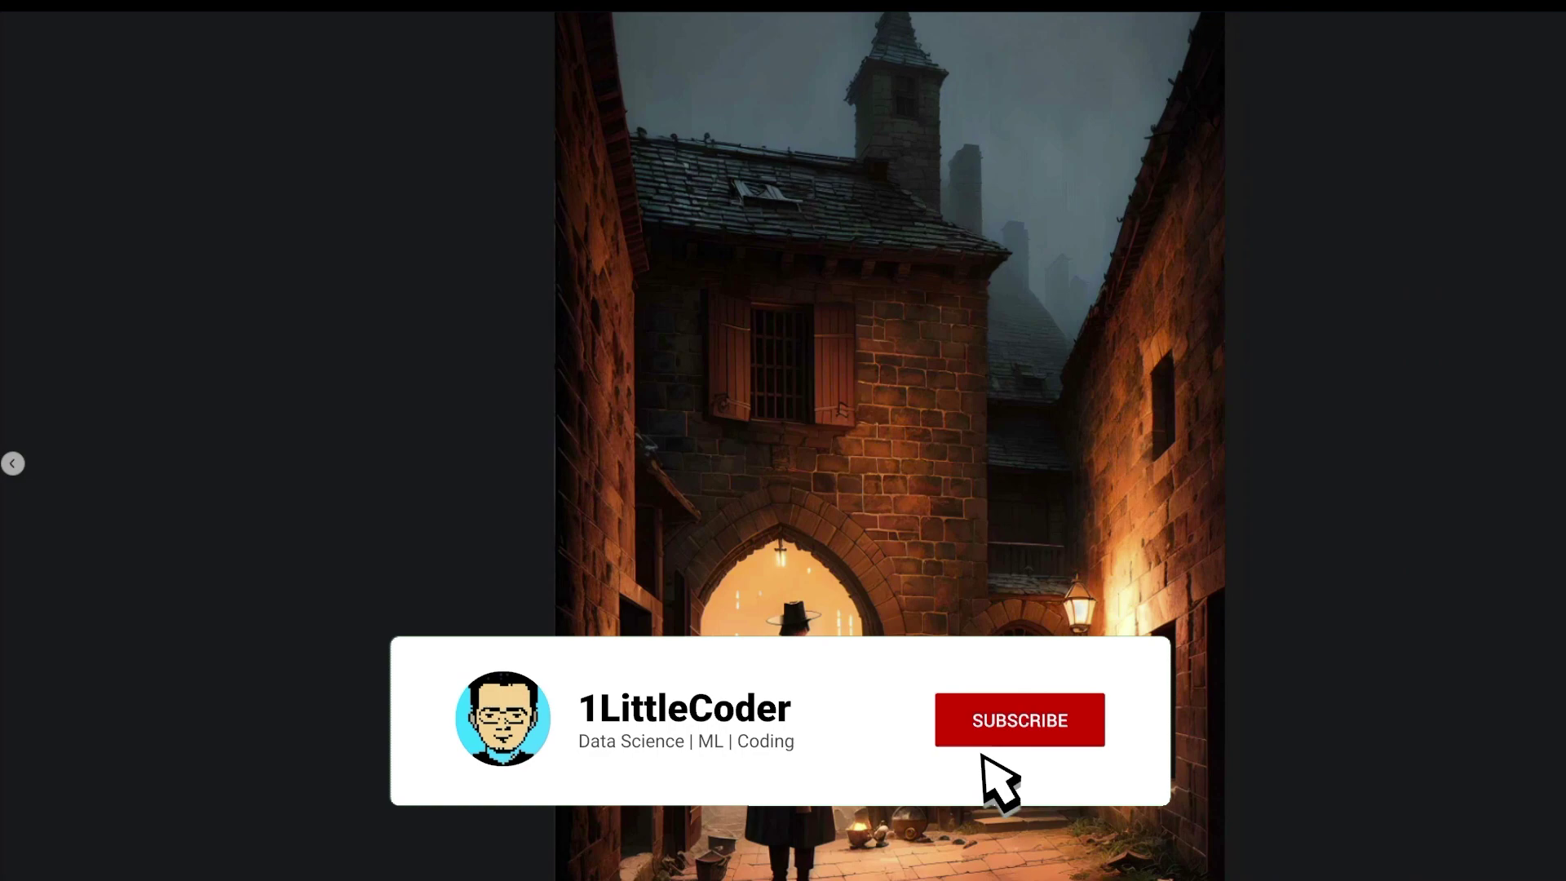
key("Right")
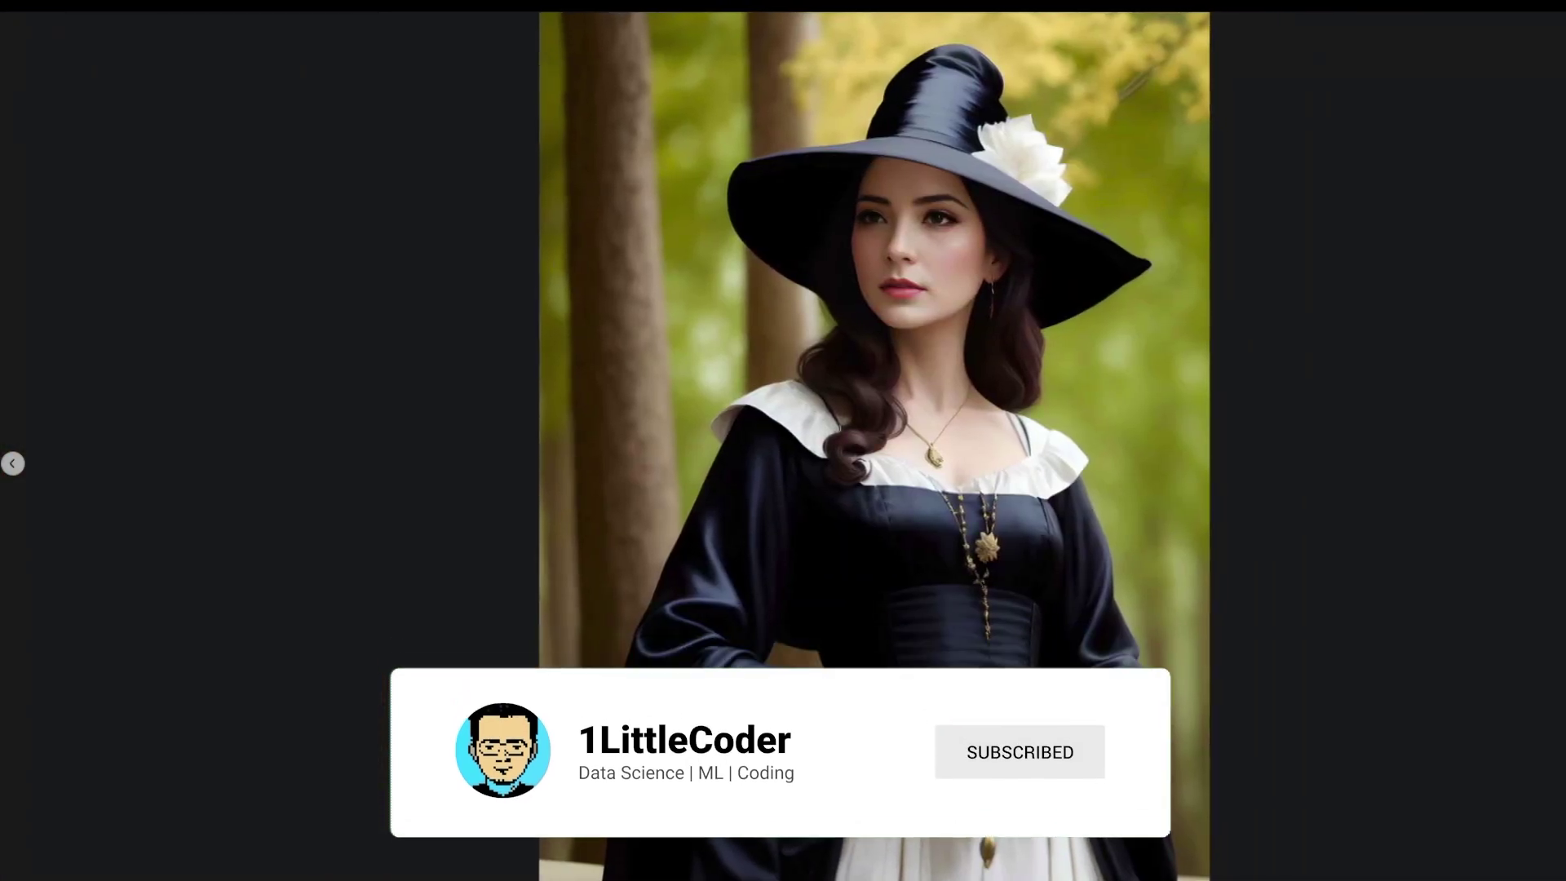
key("Right")
key("Right")
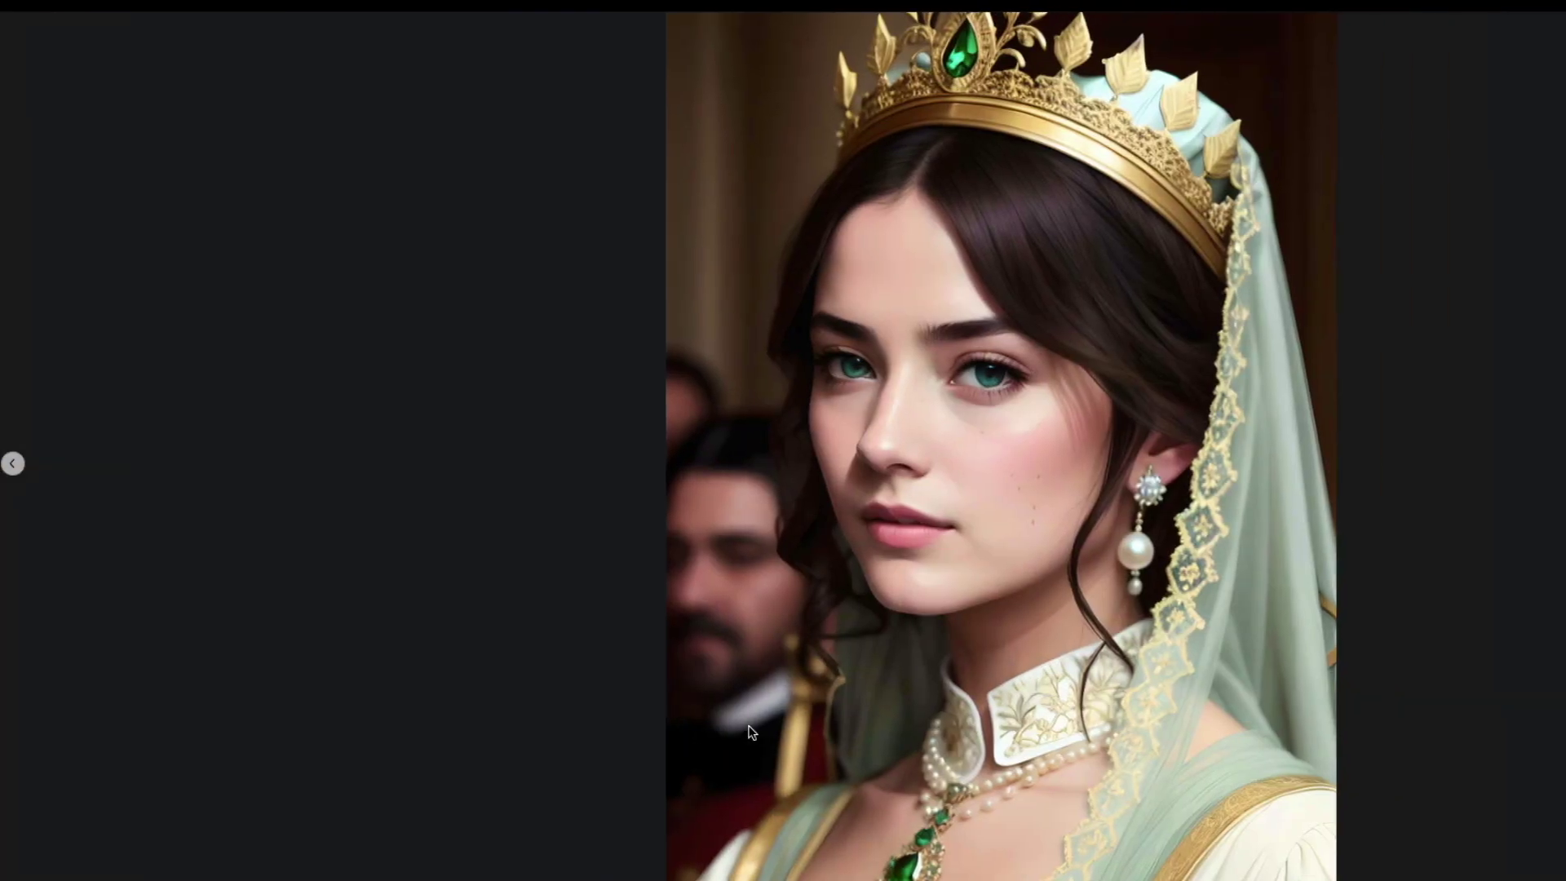
key("Right")
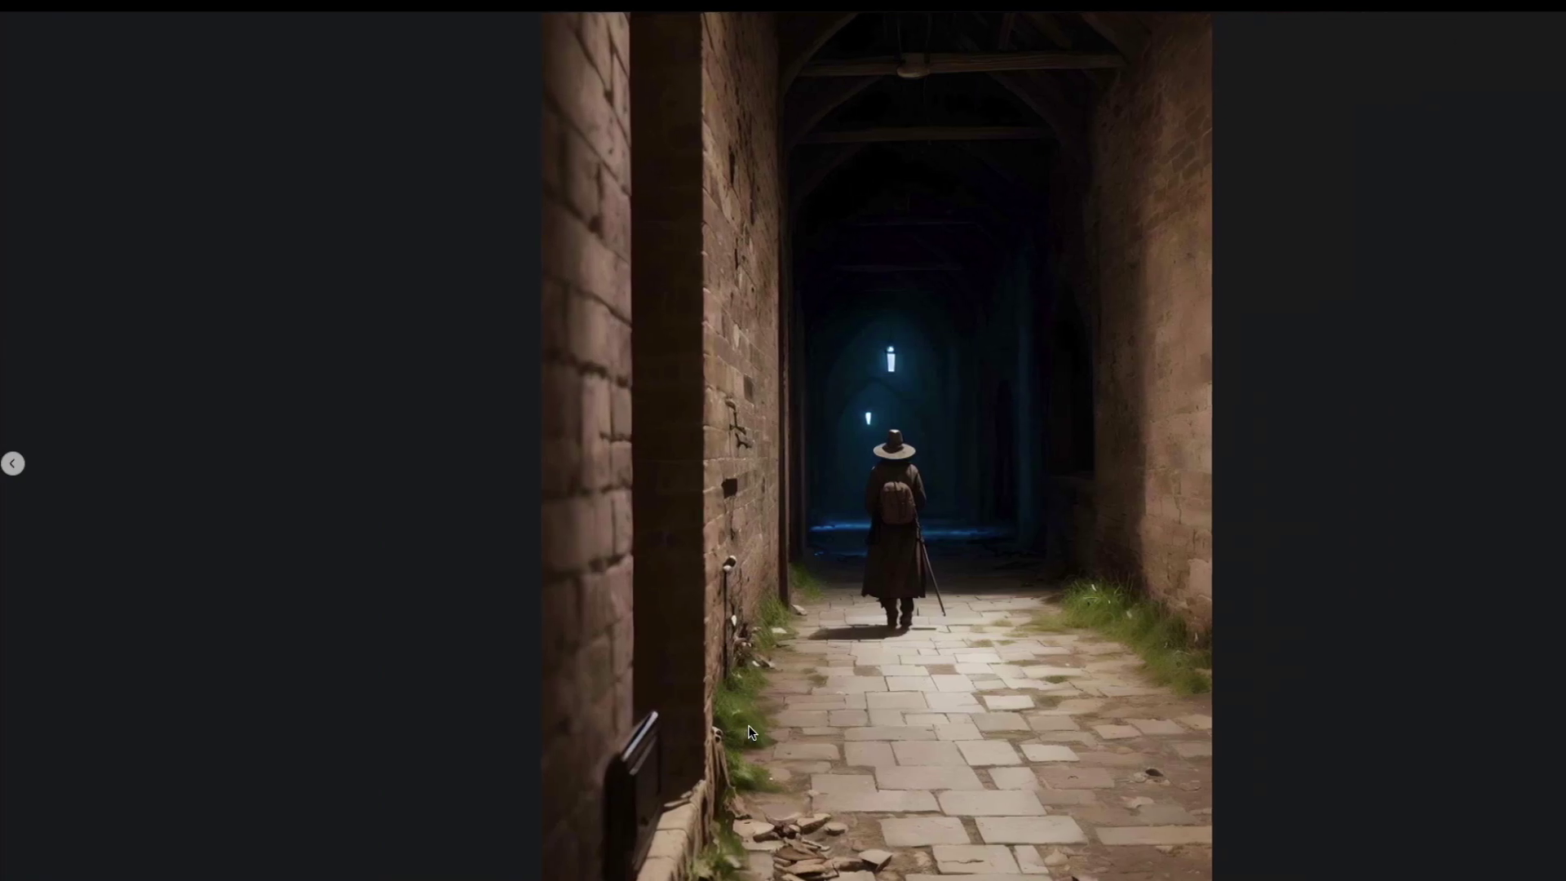
key("Escape")
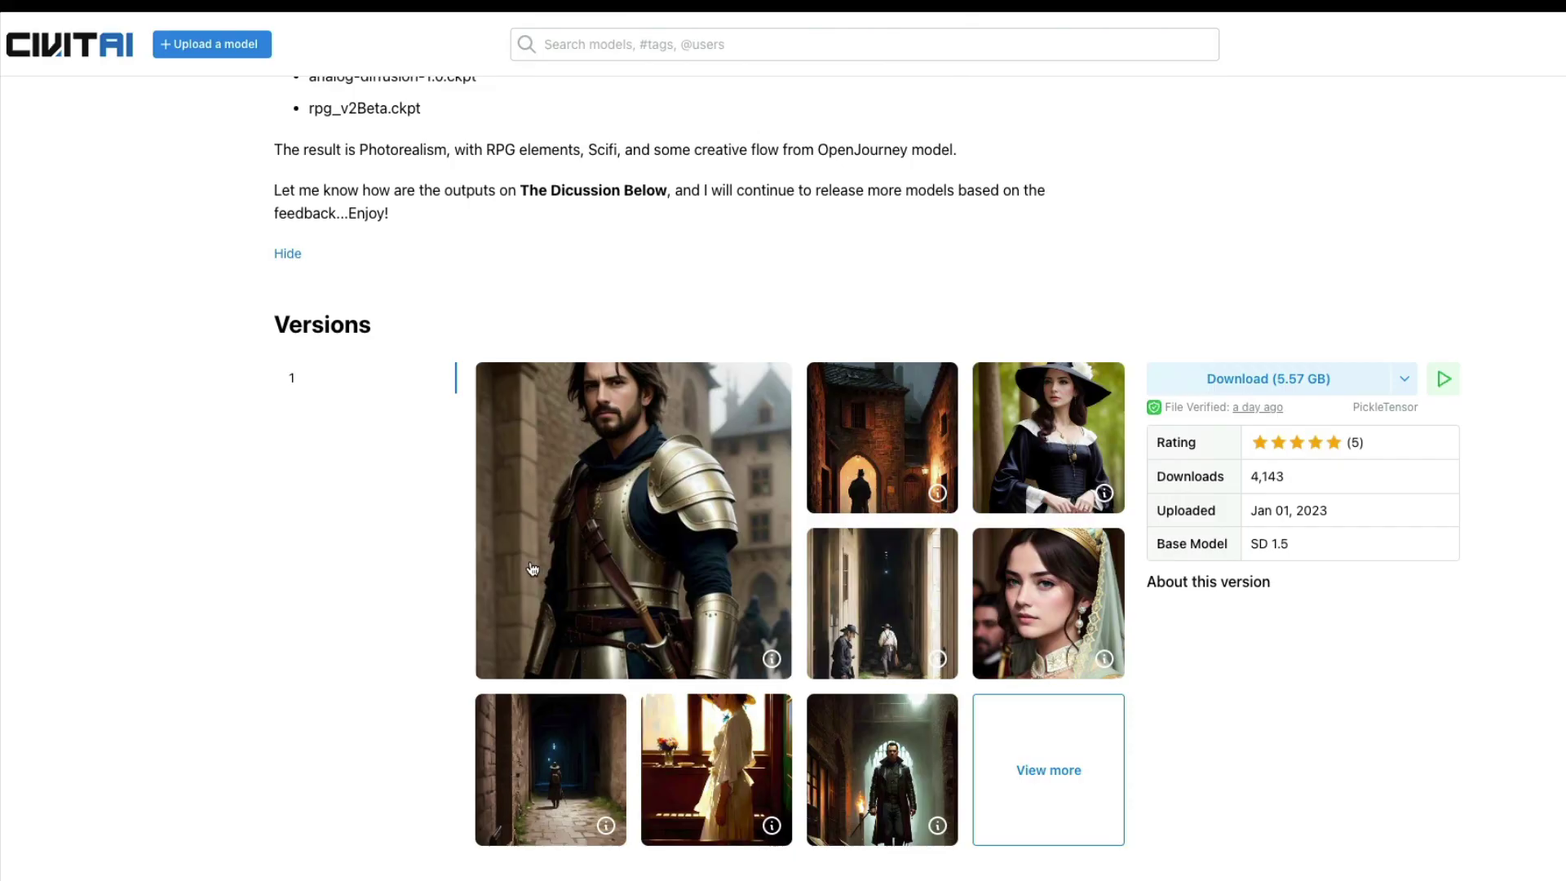
scroll(532, 568, "up", 3)
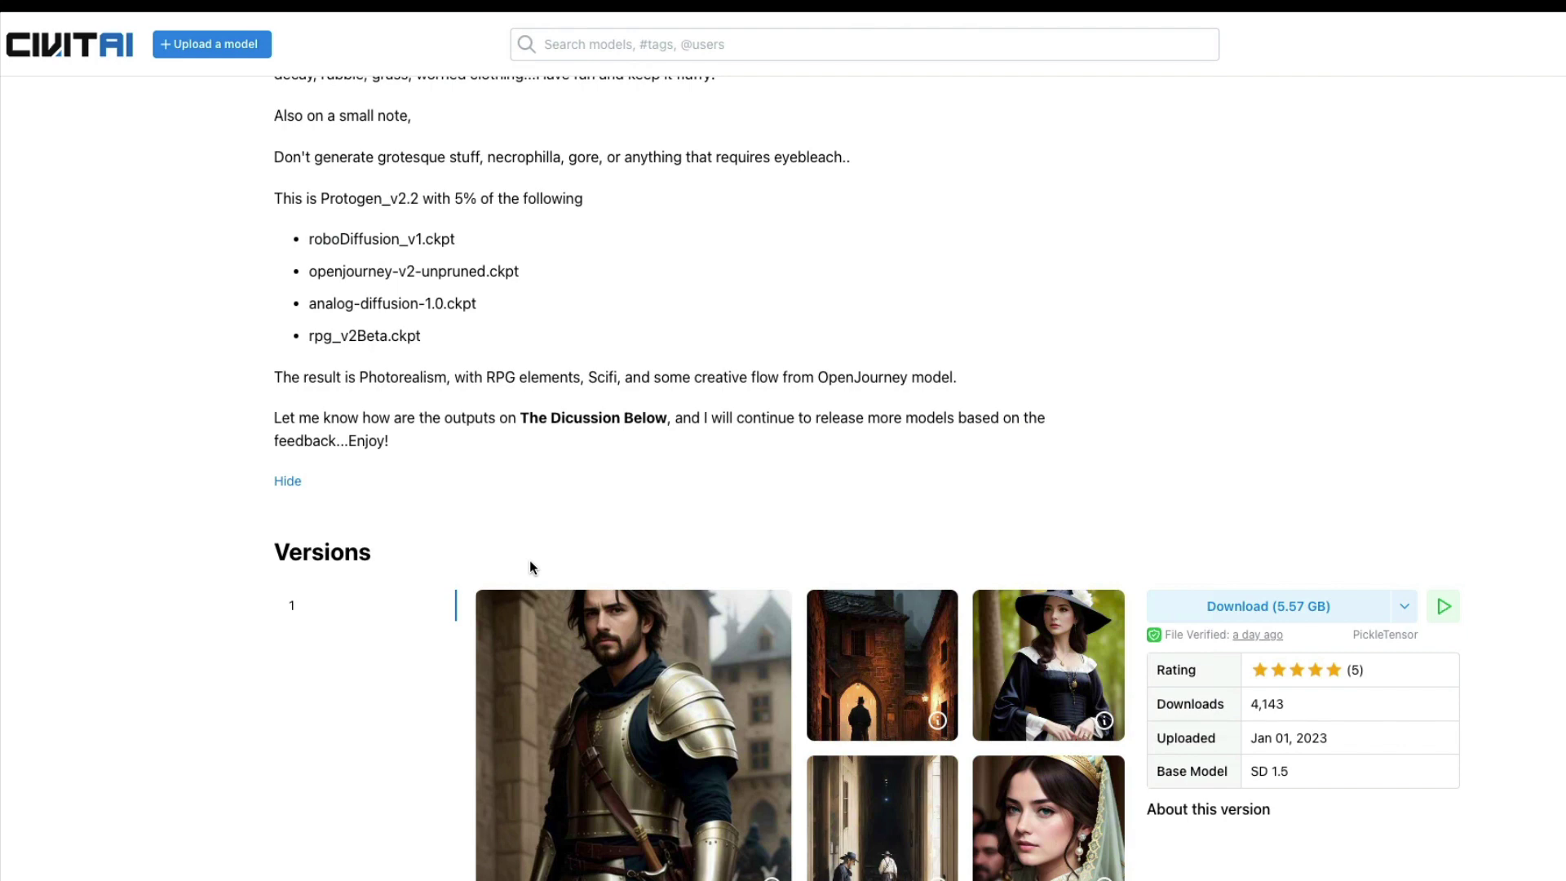
scroll(531, 568, "up", 10)
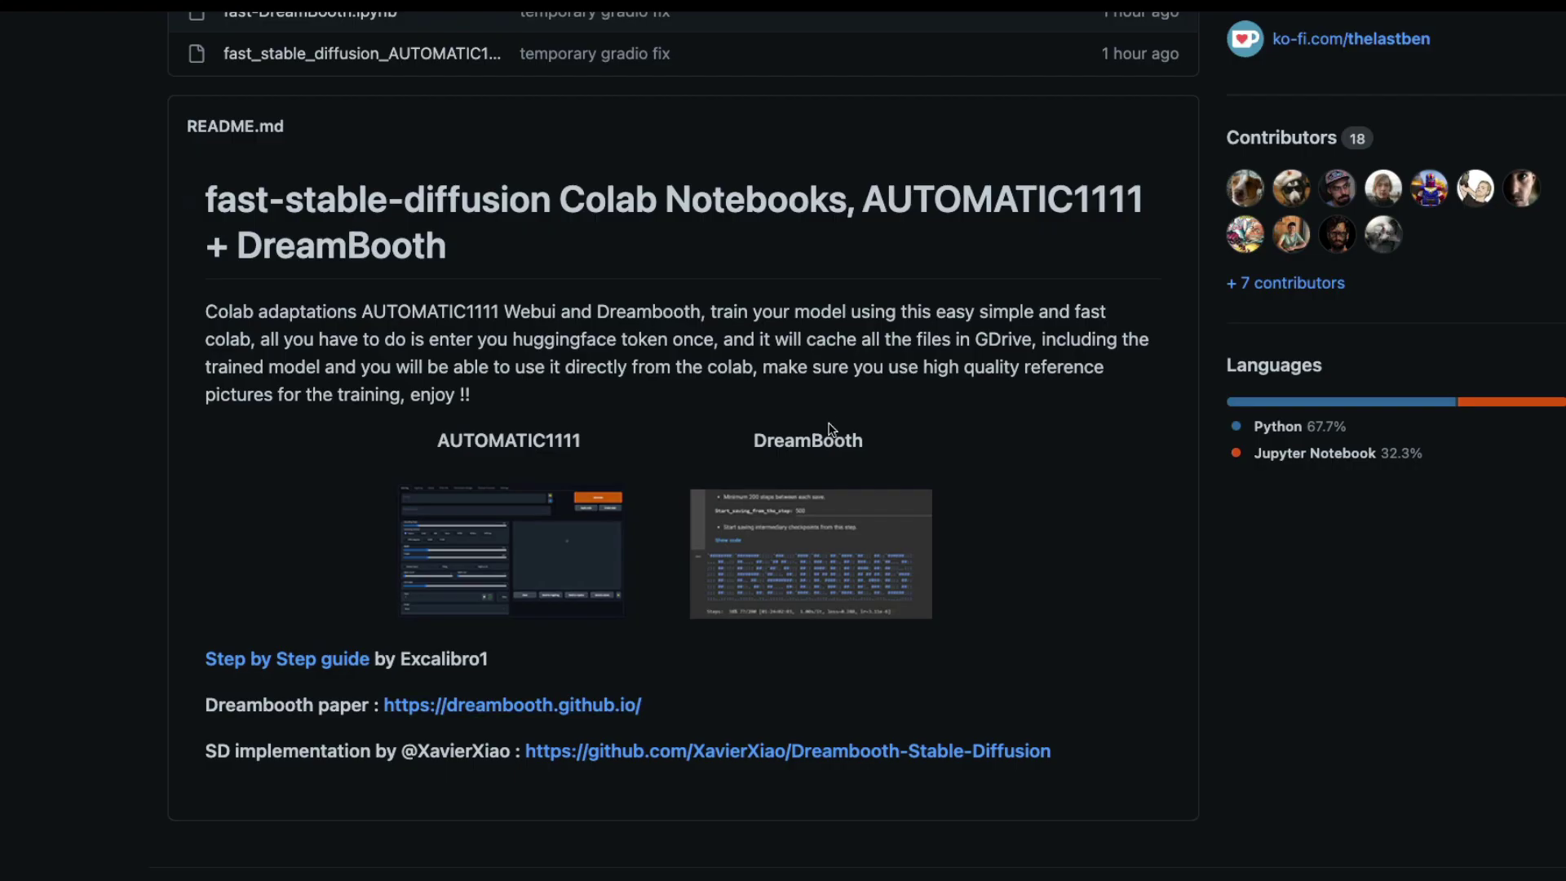
scroll(786, 419, "up", 8)
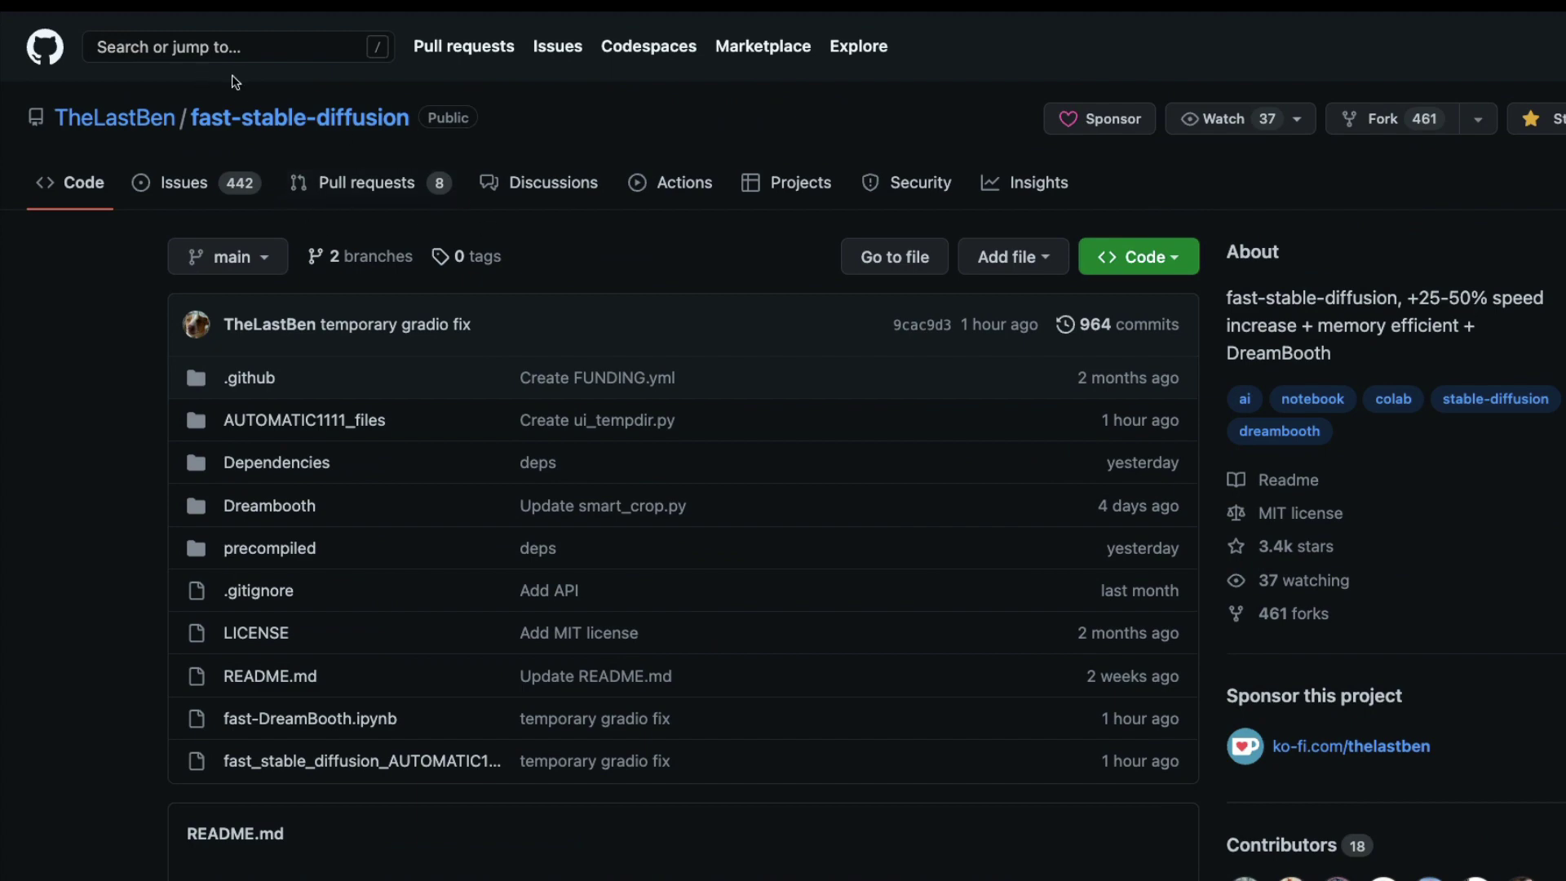
scroll(874, 335, "down", 10)
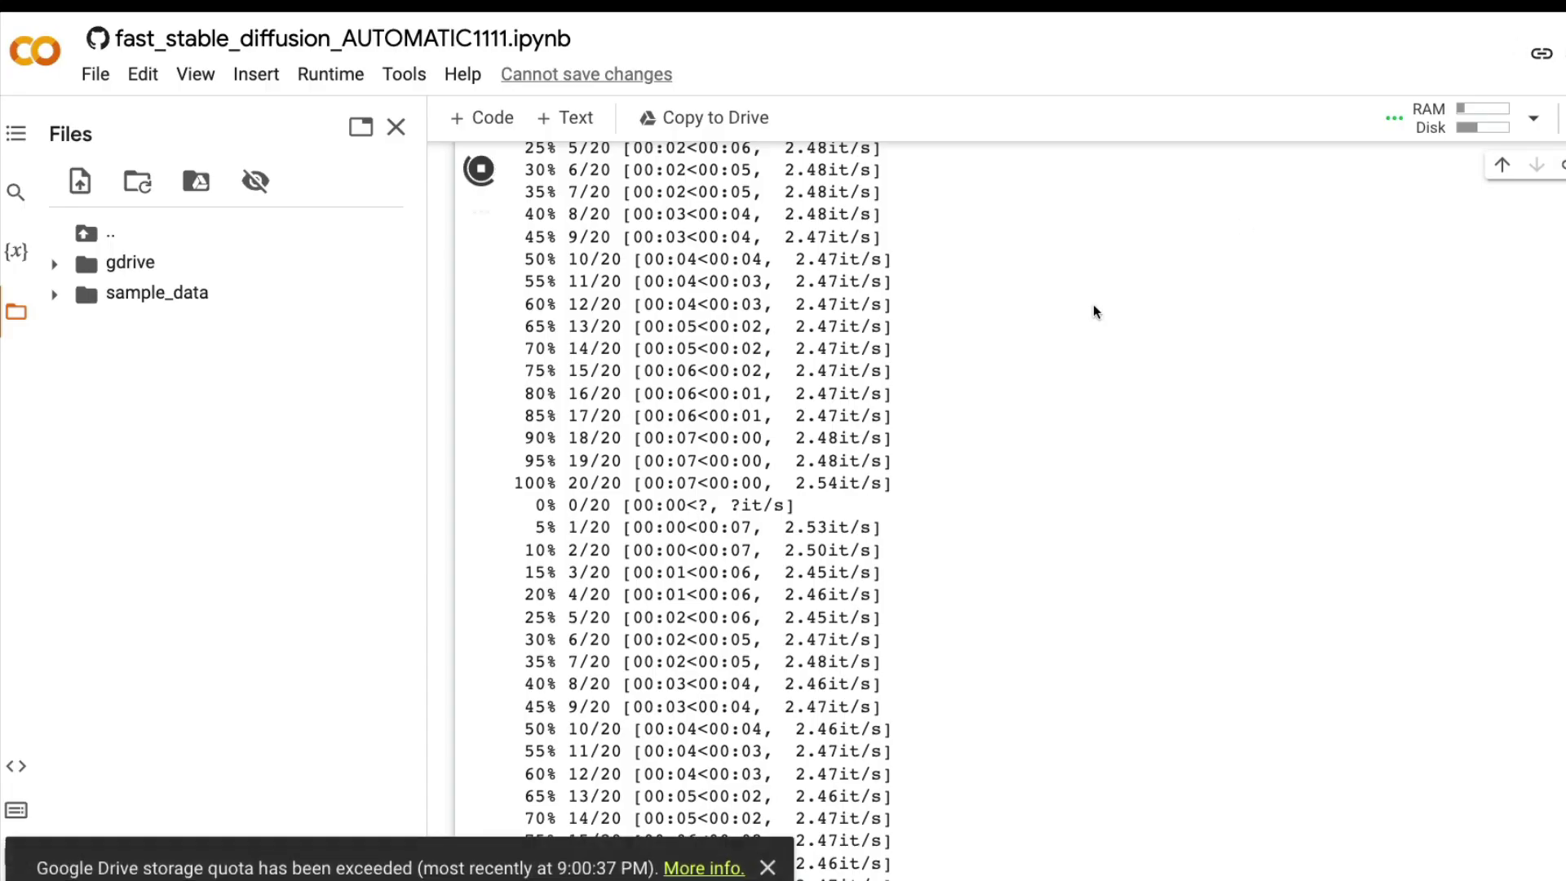
Close the Colab Files sidebar so the notebook widens, leaving the File menu unused
scroll(990, 364, "up", 10)
scroll(615, 308, "up", 15)
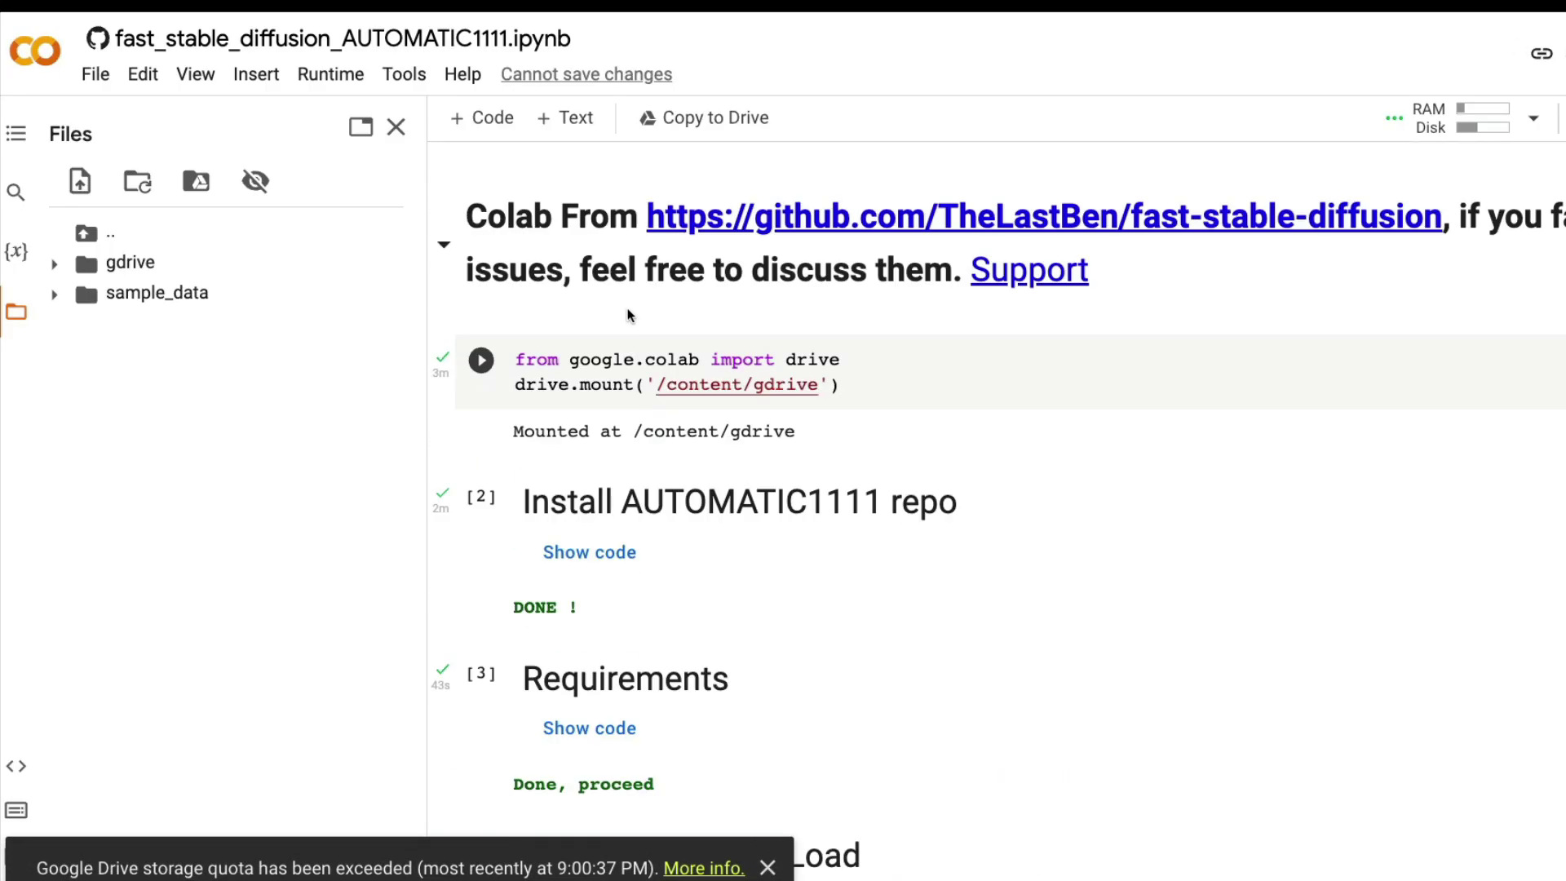
left_click(98, 77)
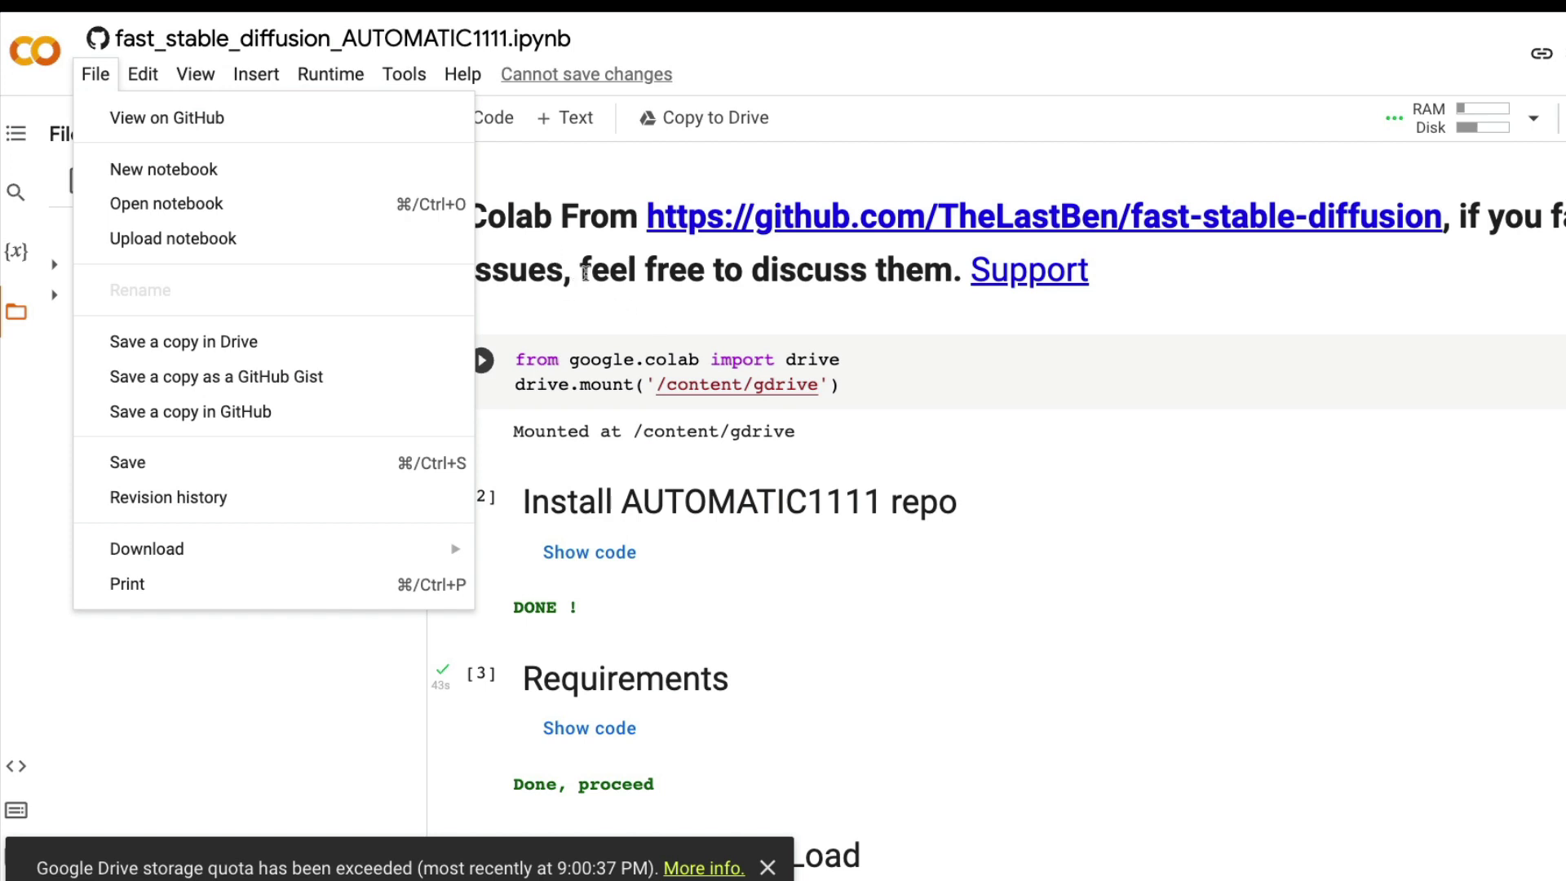
left_click(644, 307)
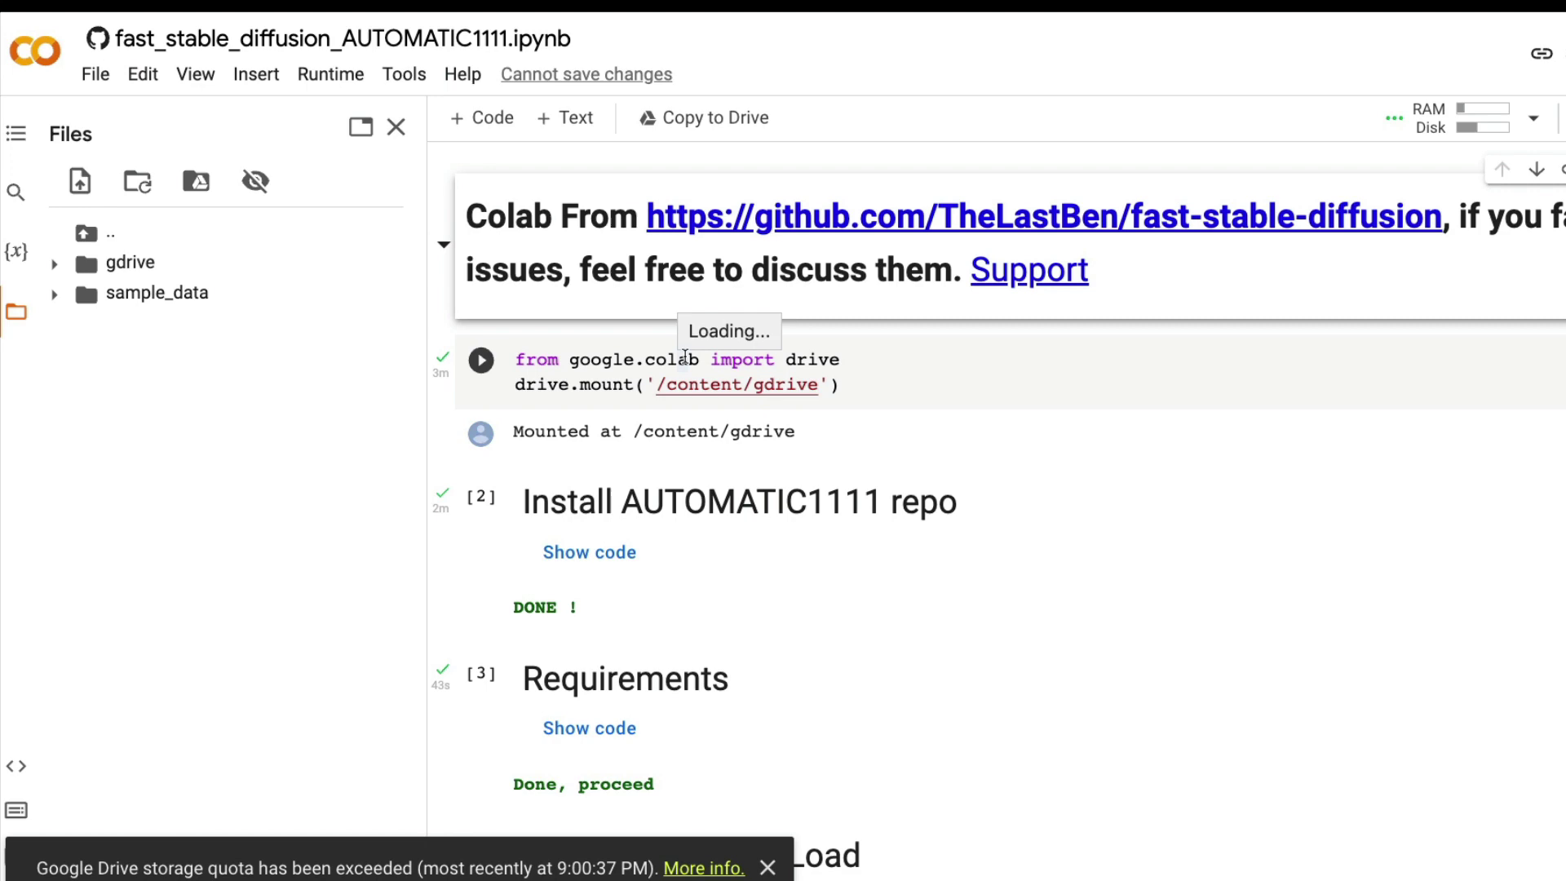
left_click(397, 129)
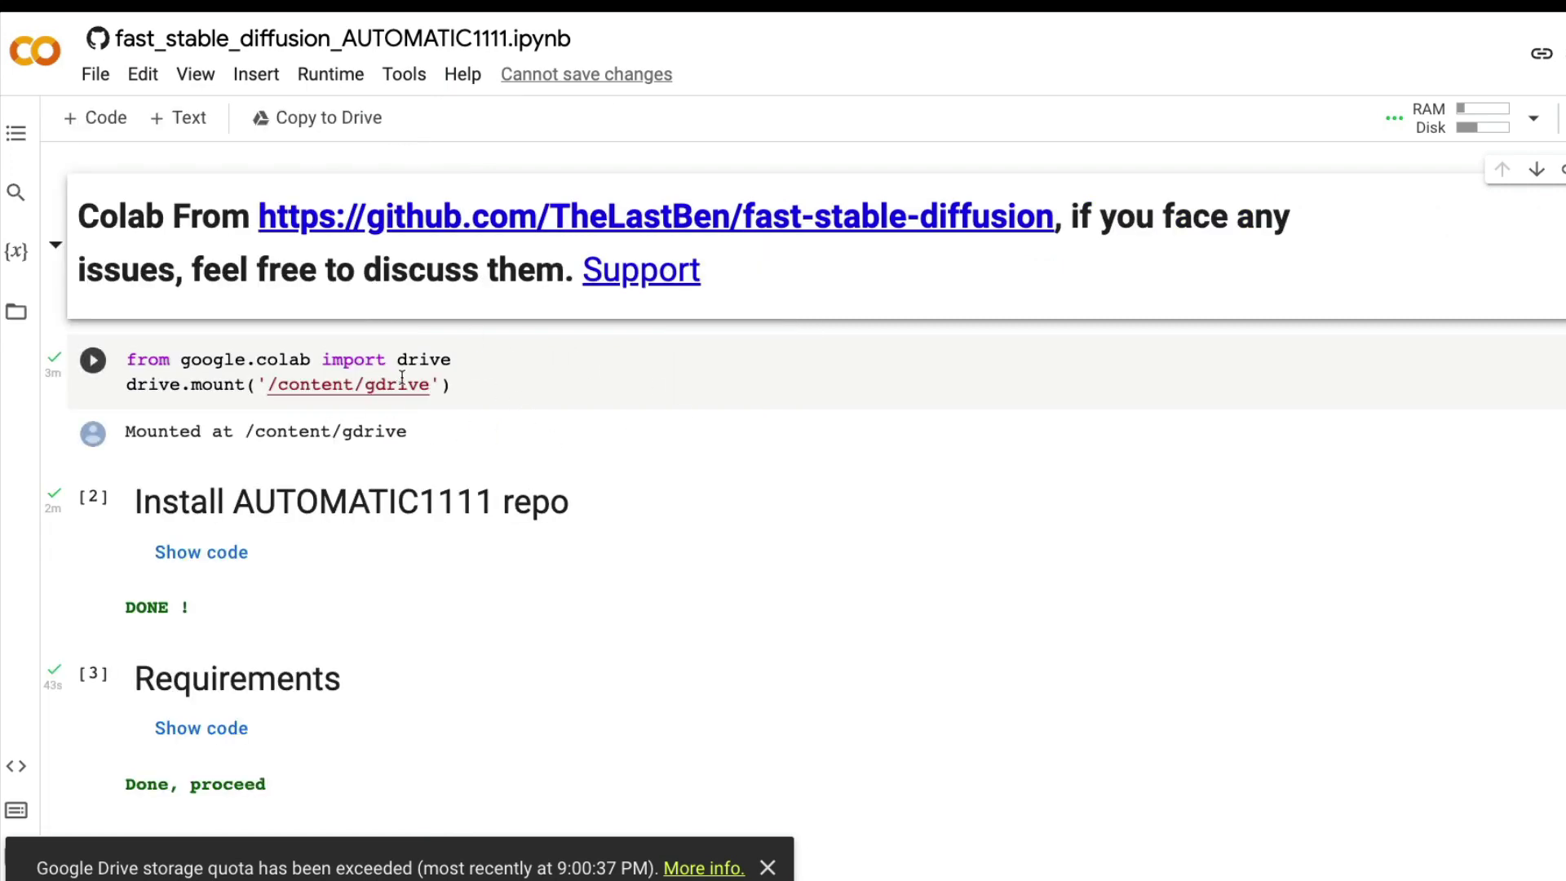
Scroll down the fast_stable_diffusion notebook to the Model Download/Load cell
scroll(255, 466, "down", 3)
scroll(255, 426, "up", 3)
scroll(424, 398, "down", 2)
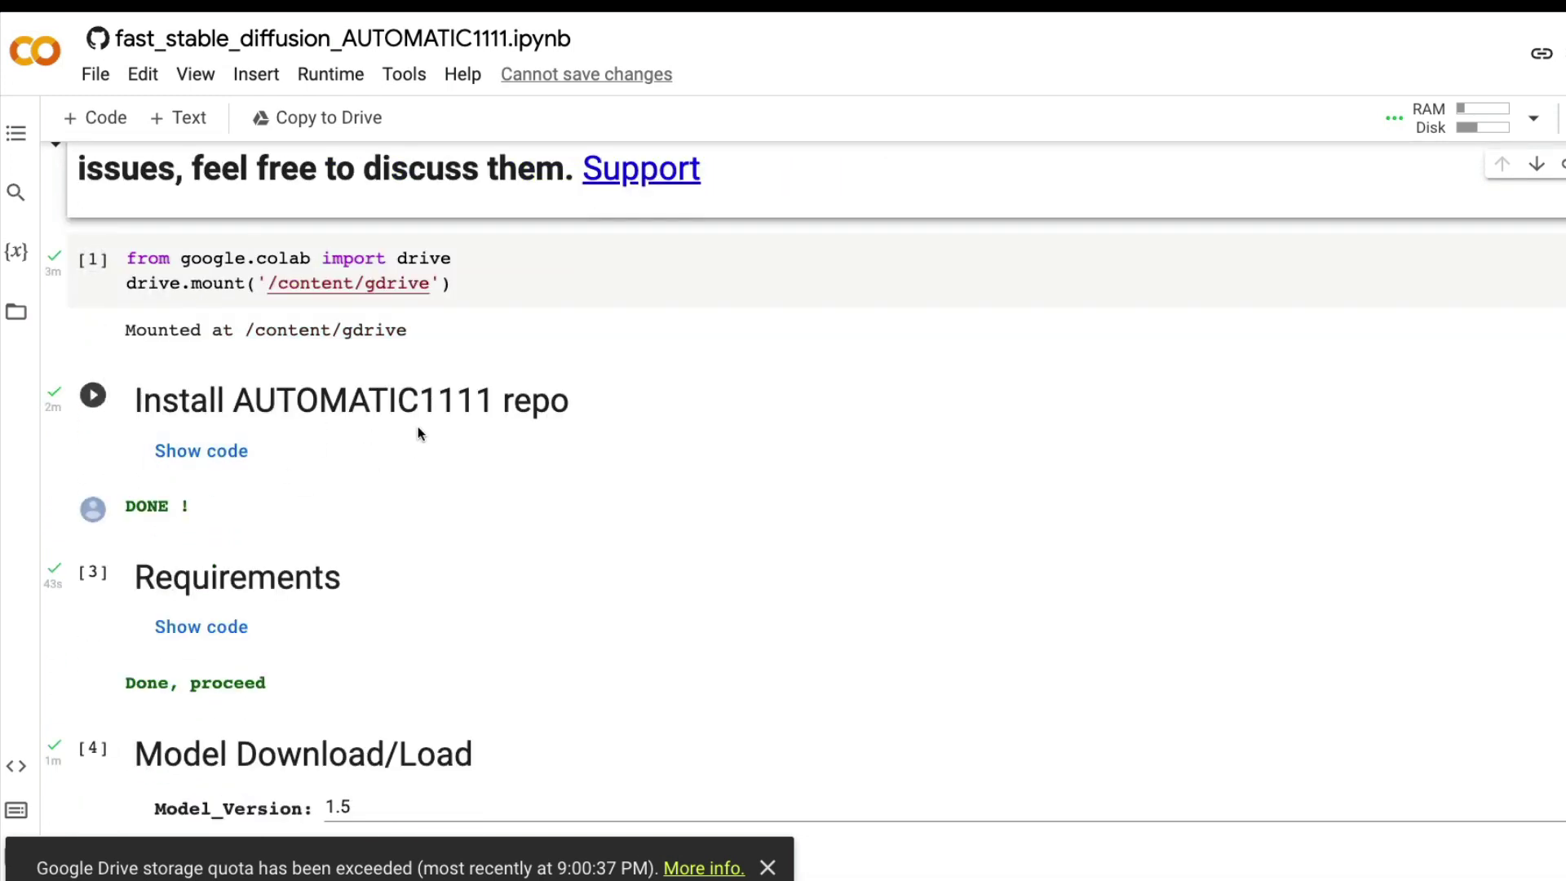
scroll(417, 426, "down", 3)
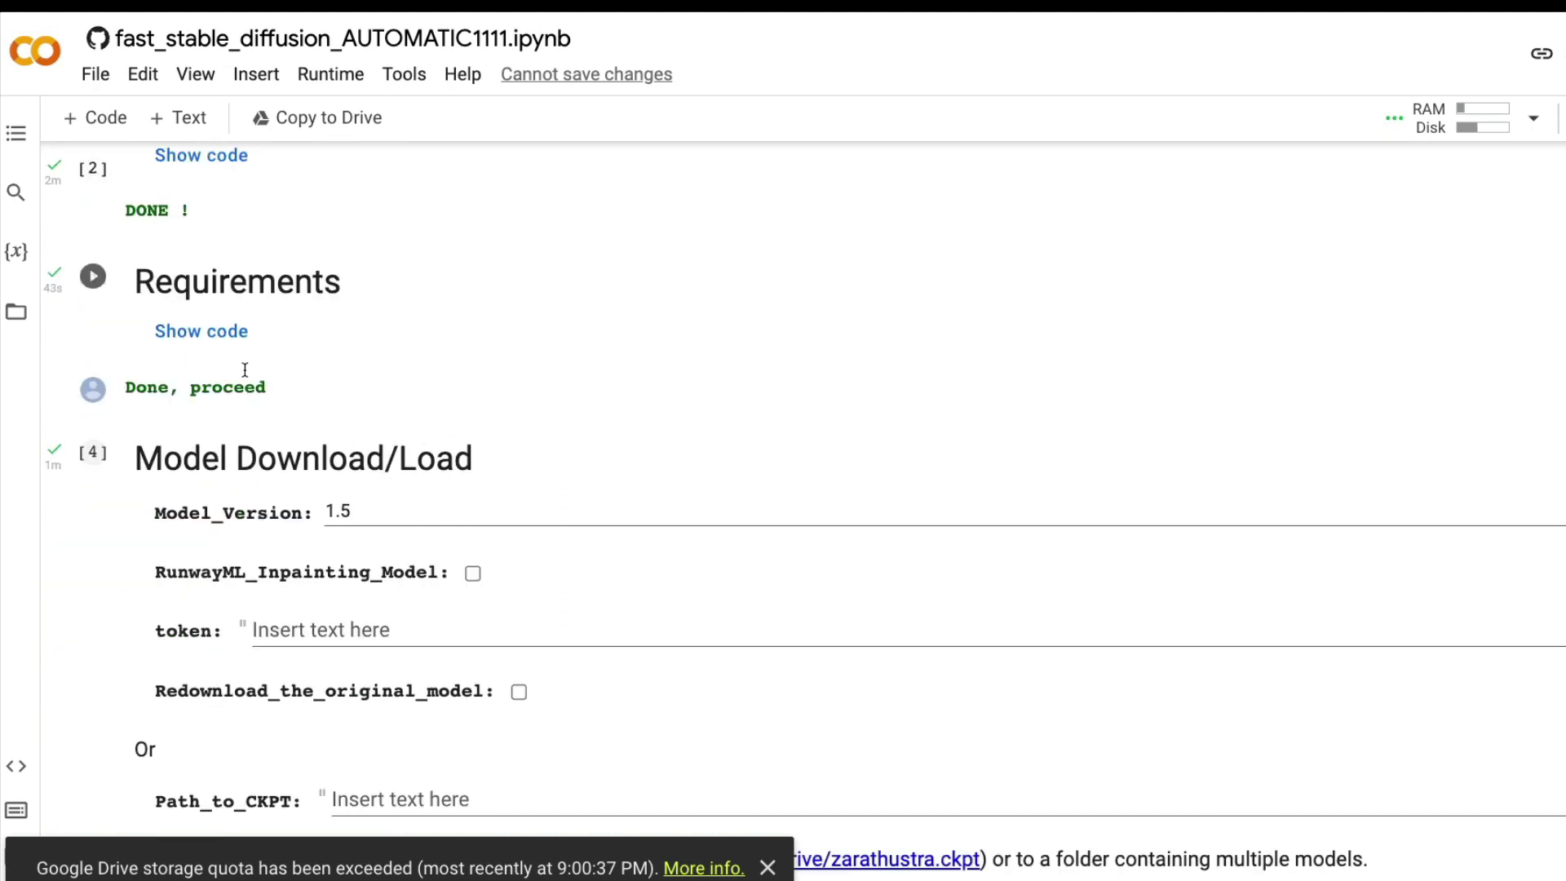
scroll(311, 367, "down", 1)
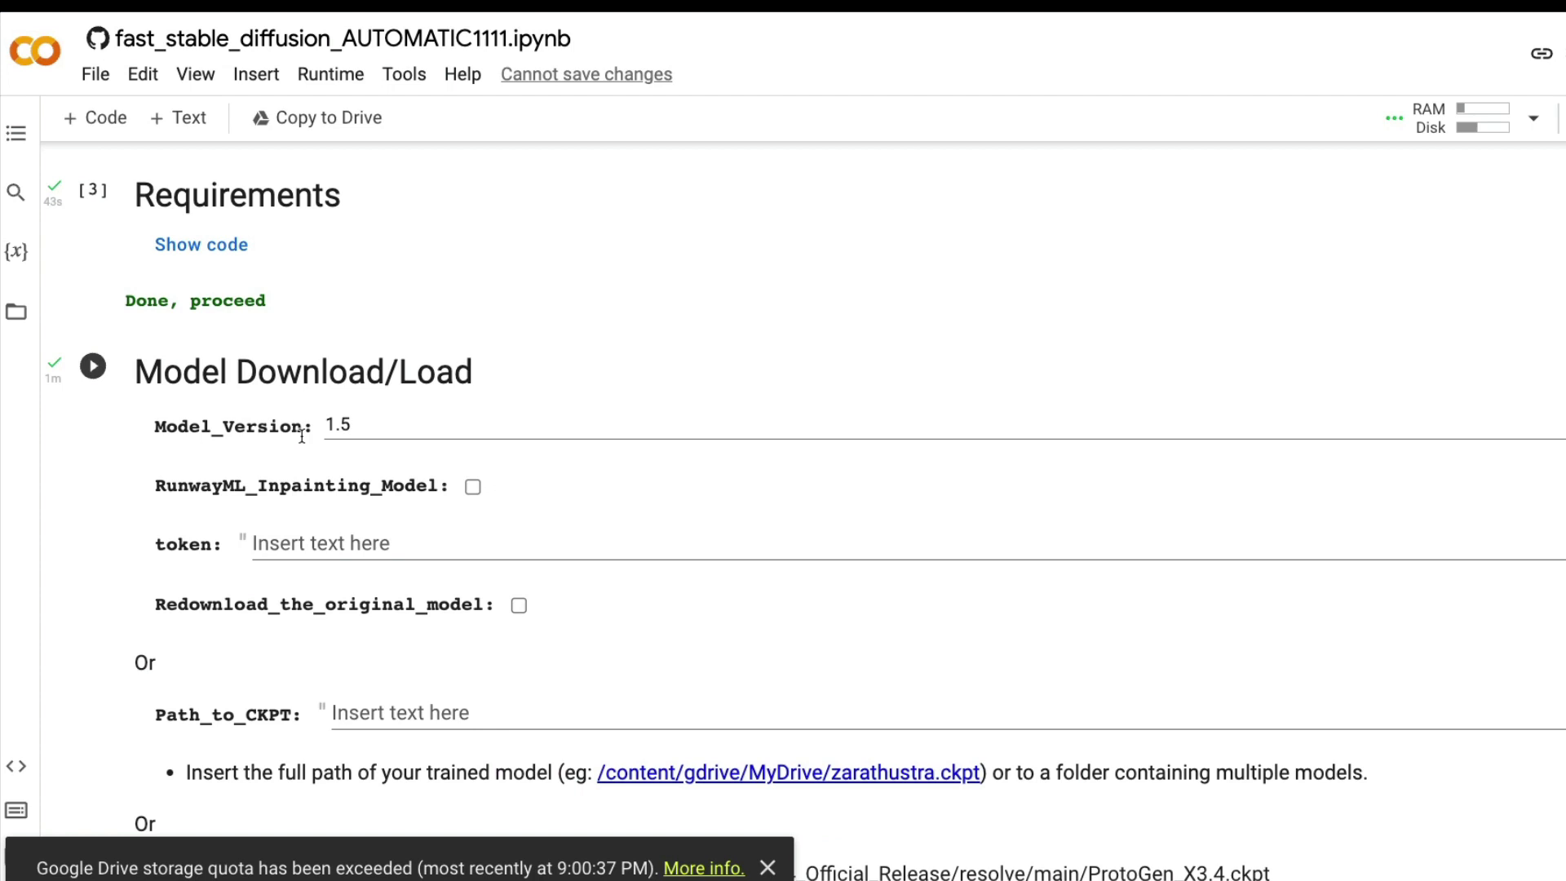
scroll(306, 440, "down", 2)
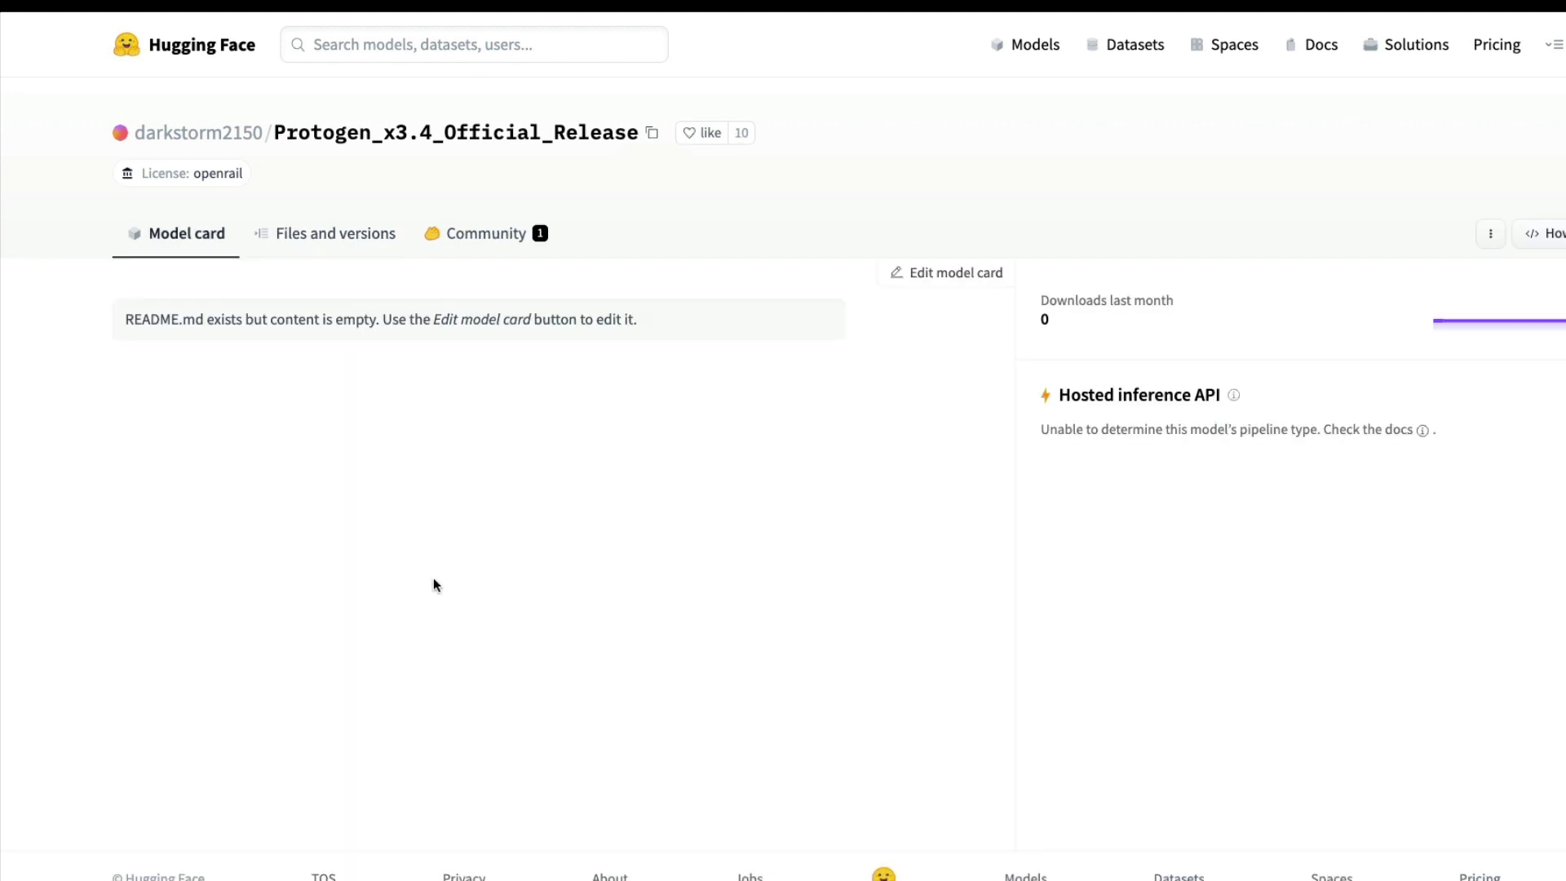
Show the Files and versions list of the Protogen_x3.4_Official_Release repository
left_click(314, 238)
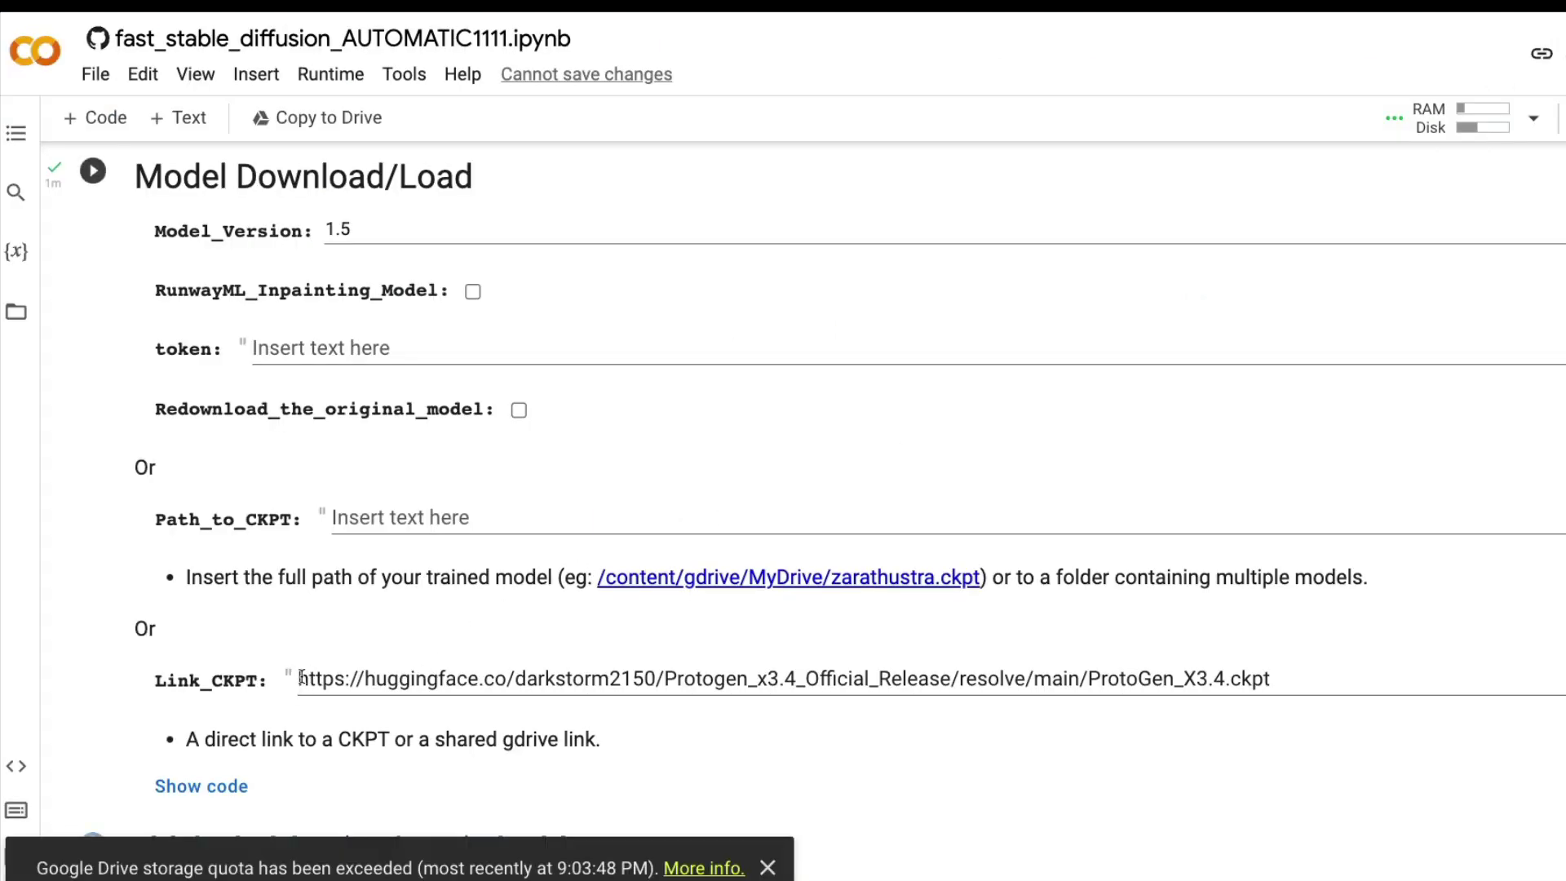
Highlight the full ProtoGen_X3.4.ckpt URL in the Link_CKPT field
left_click_drag(300, 678, 1270, 679)
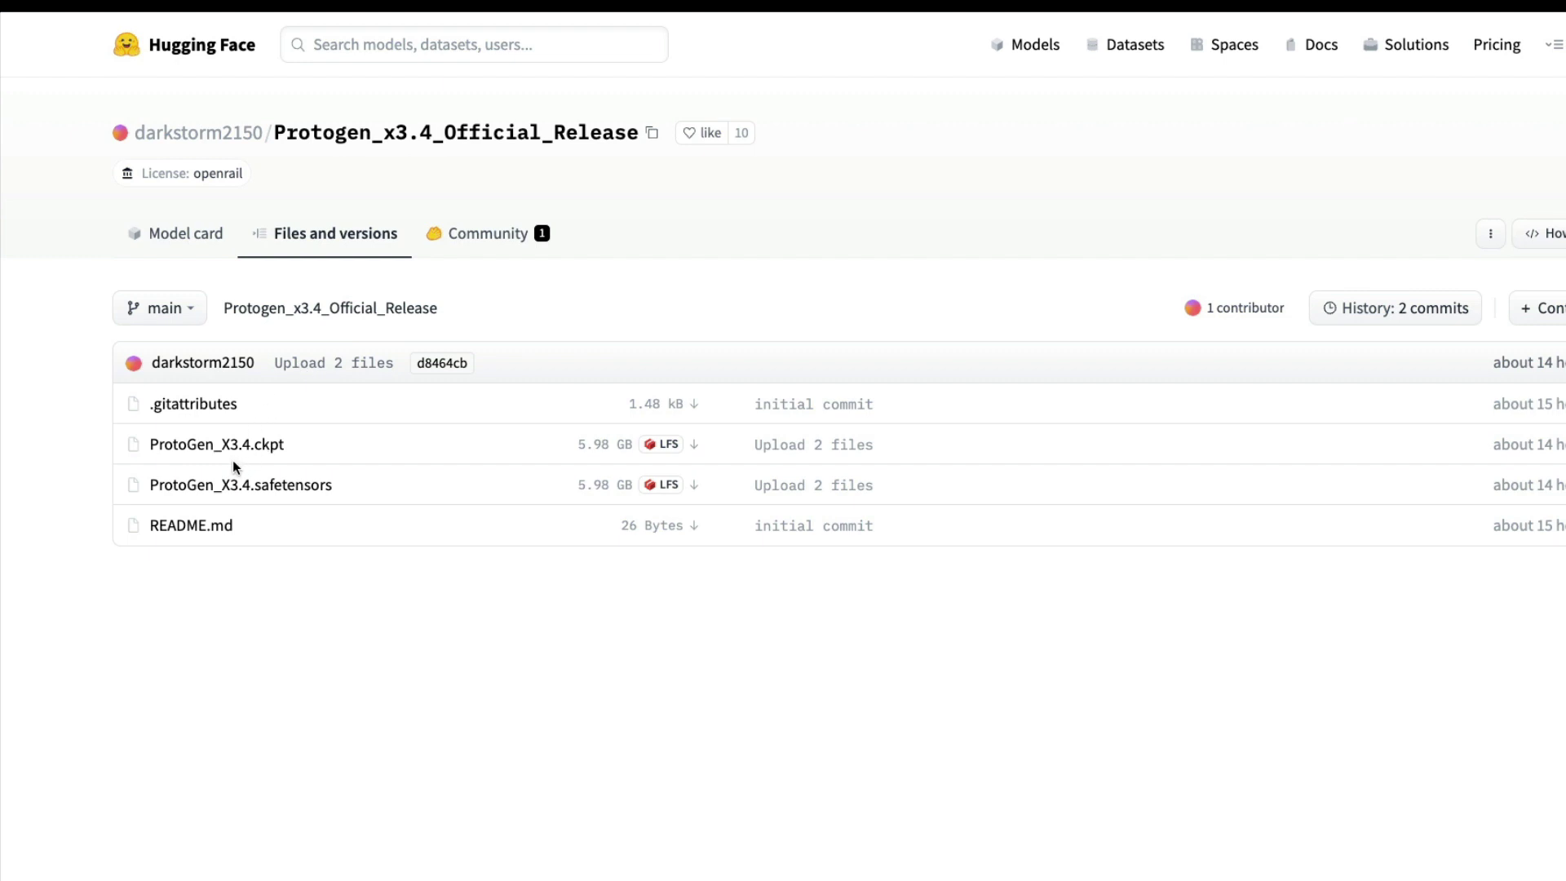
Open the 5.98 GB ProtoGen_X3.4.ckpt file page and copy its download link address
left_click(239, 445)
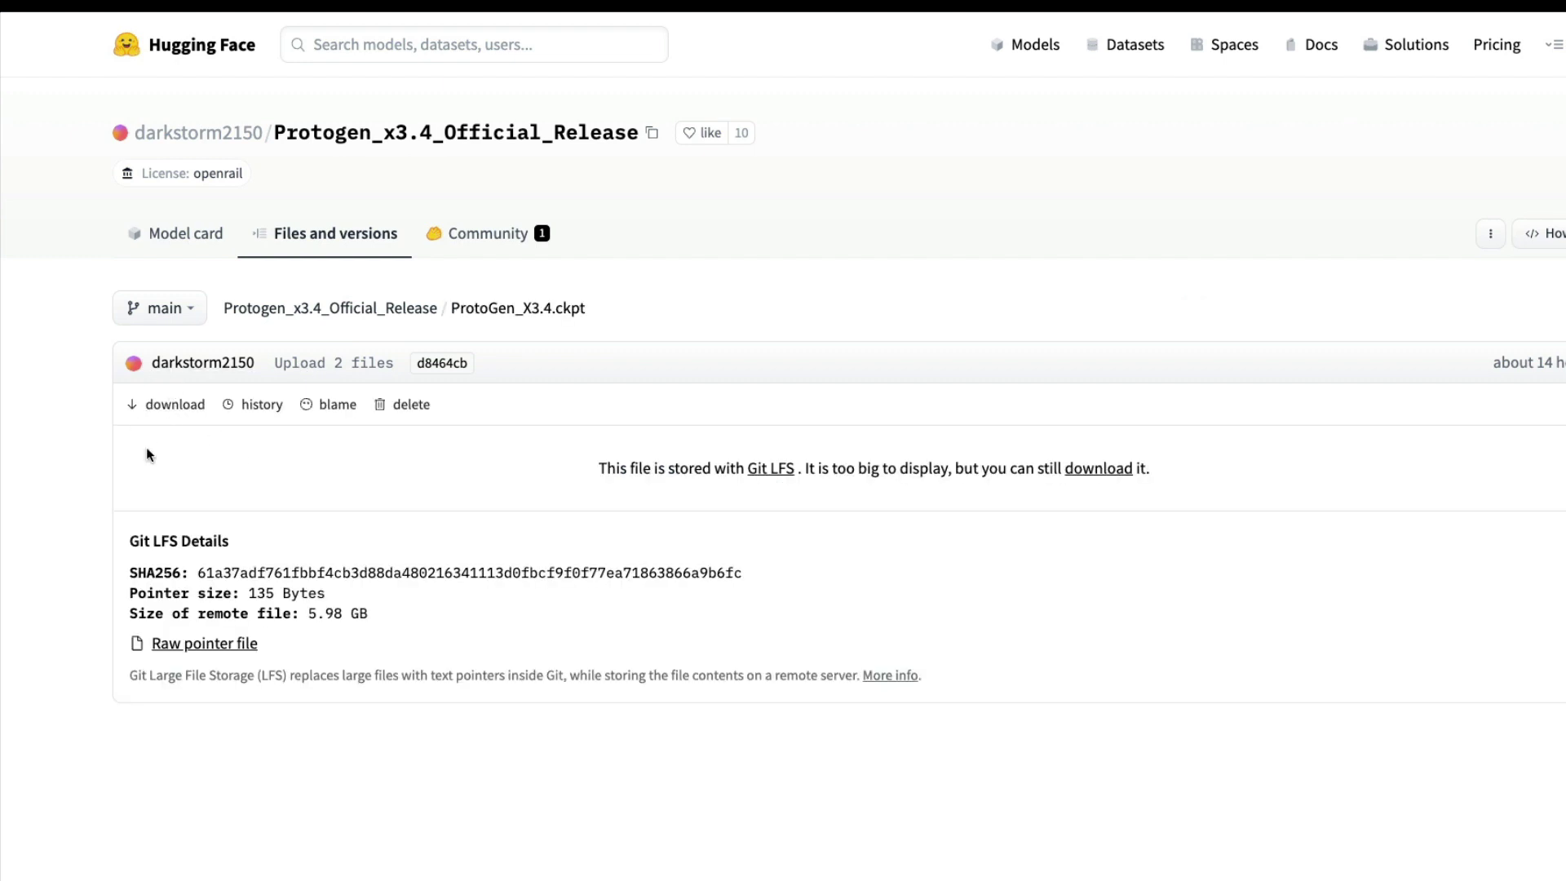
right_click(180, 405)
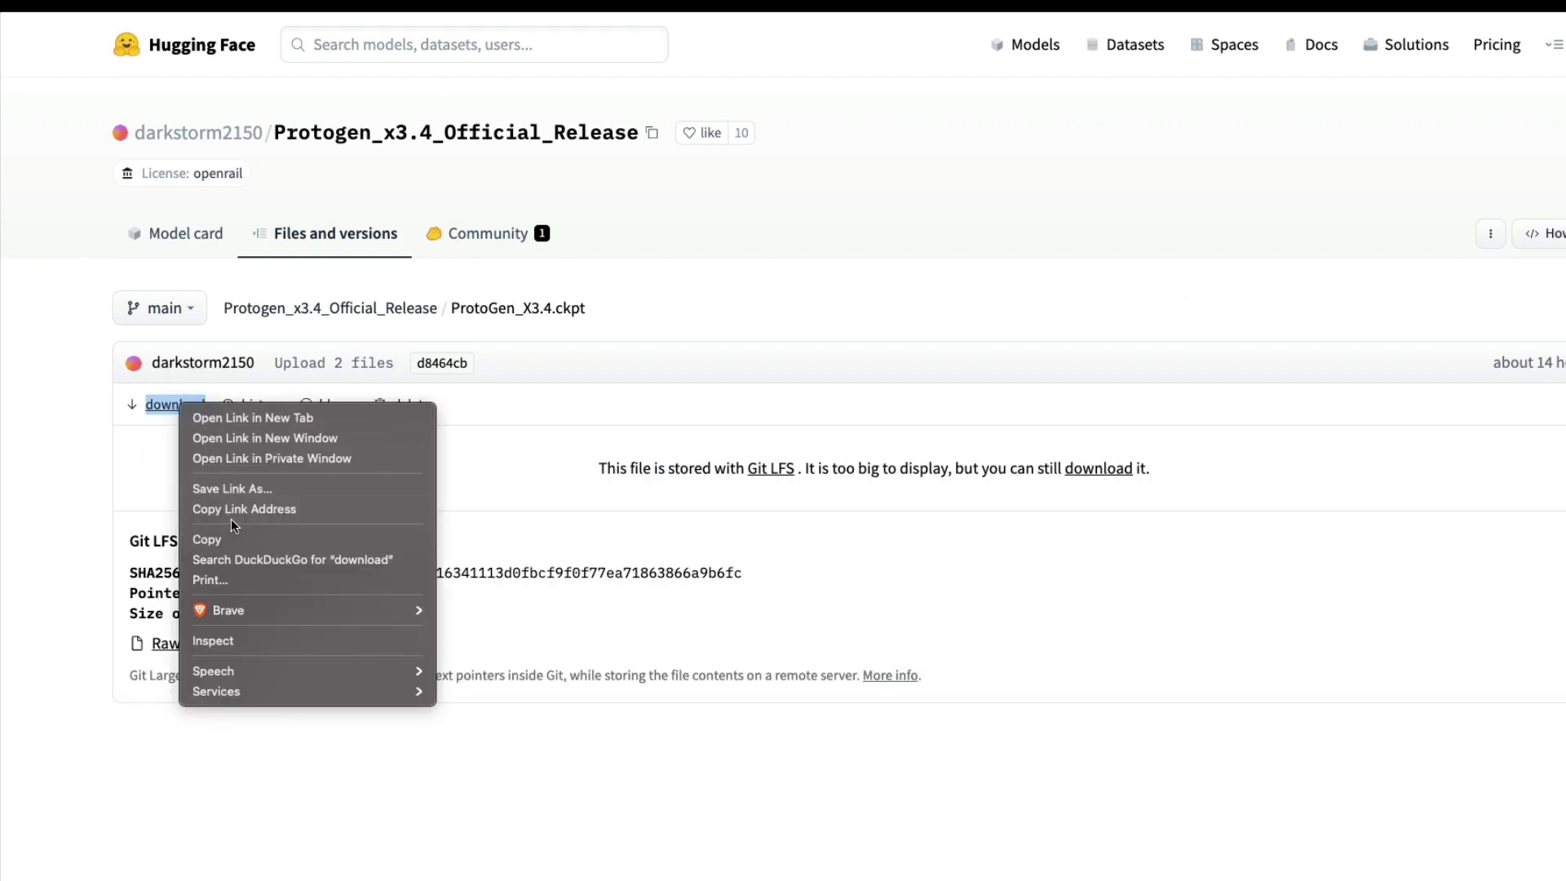
left_click(234, 510)
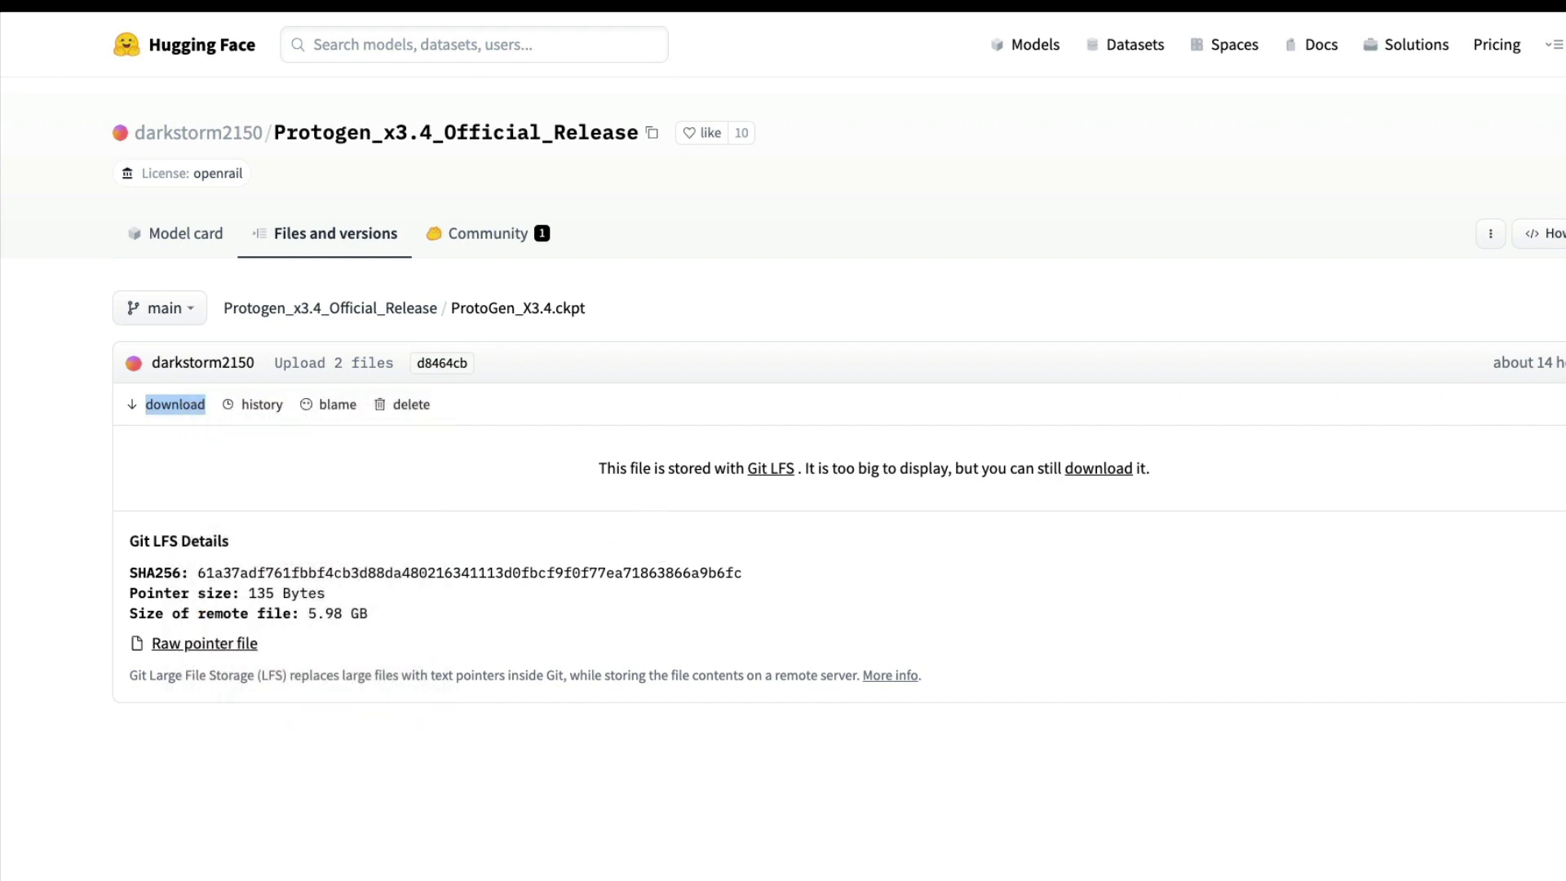
right_click(159, 412)
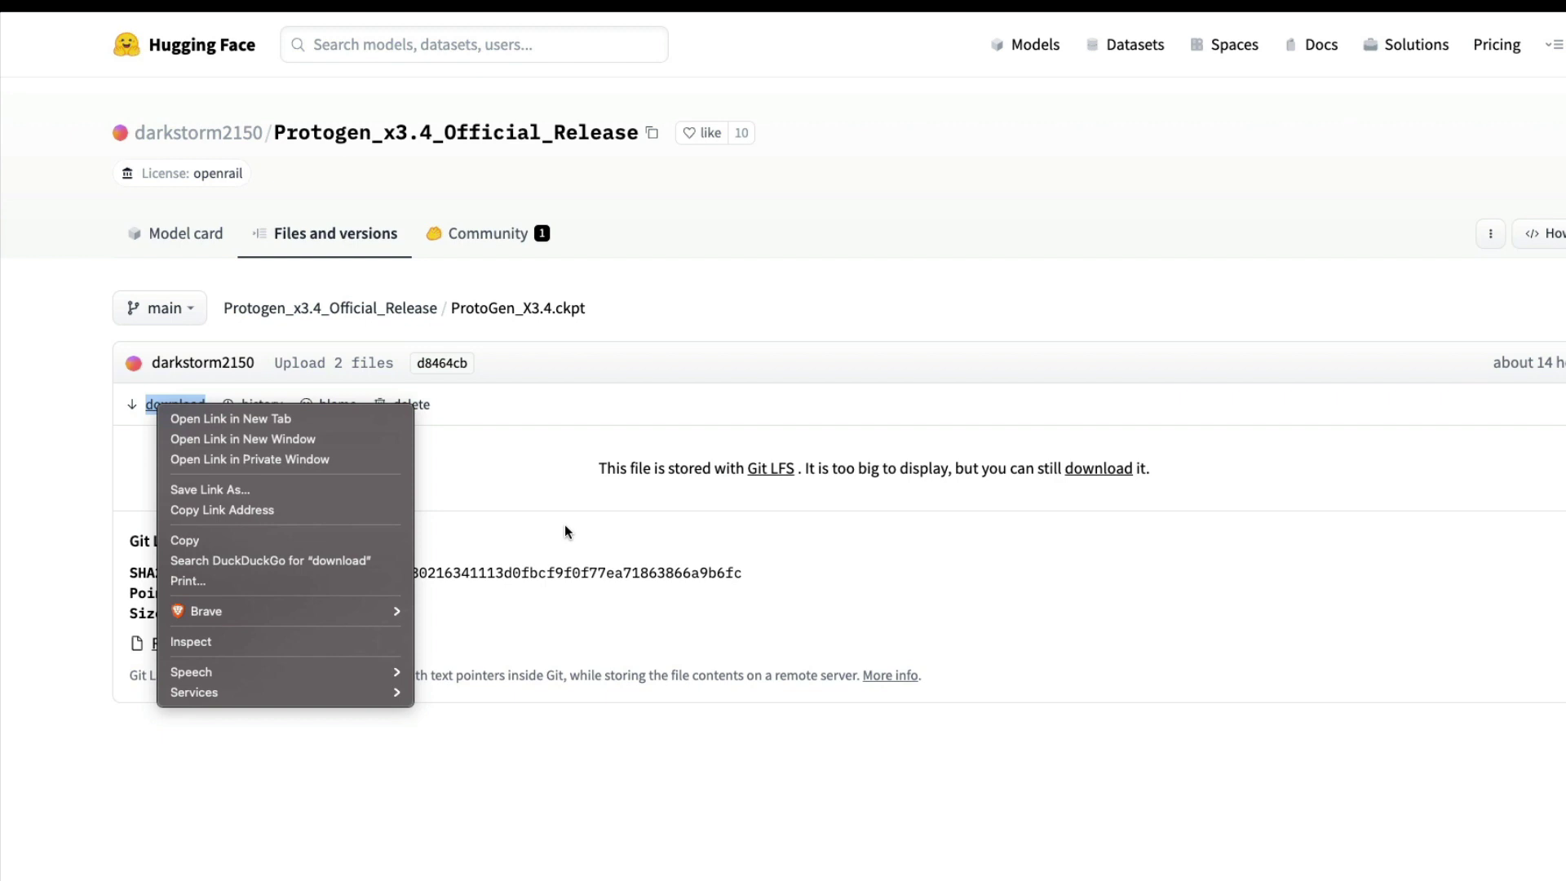
left_click(557, 441)
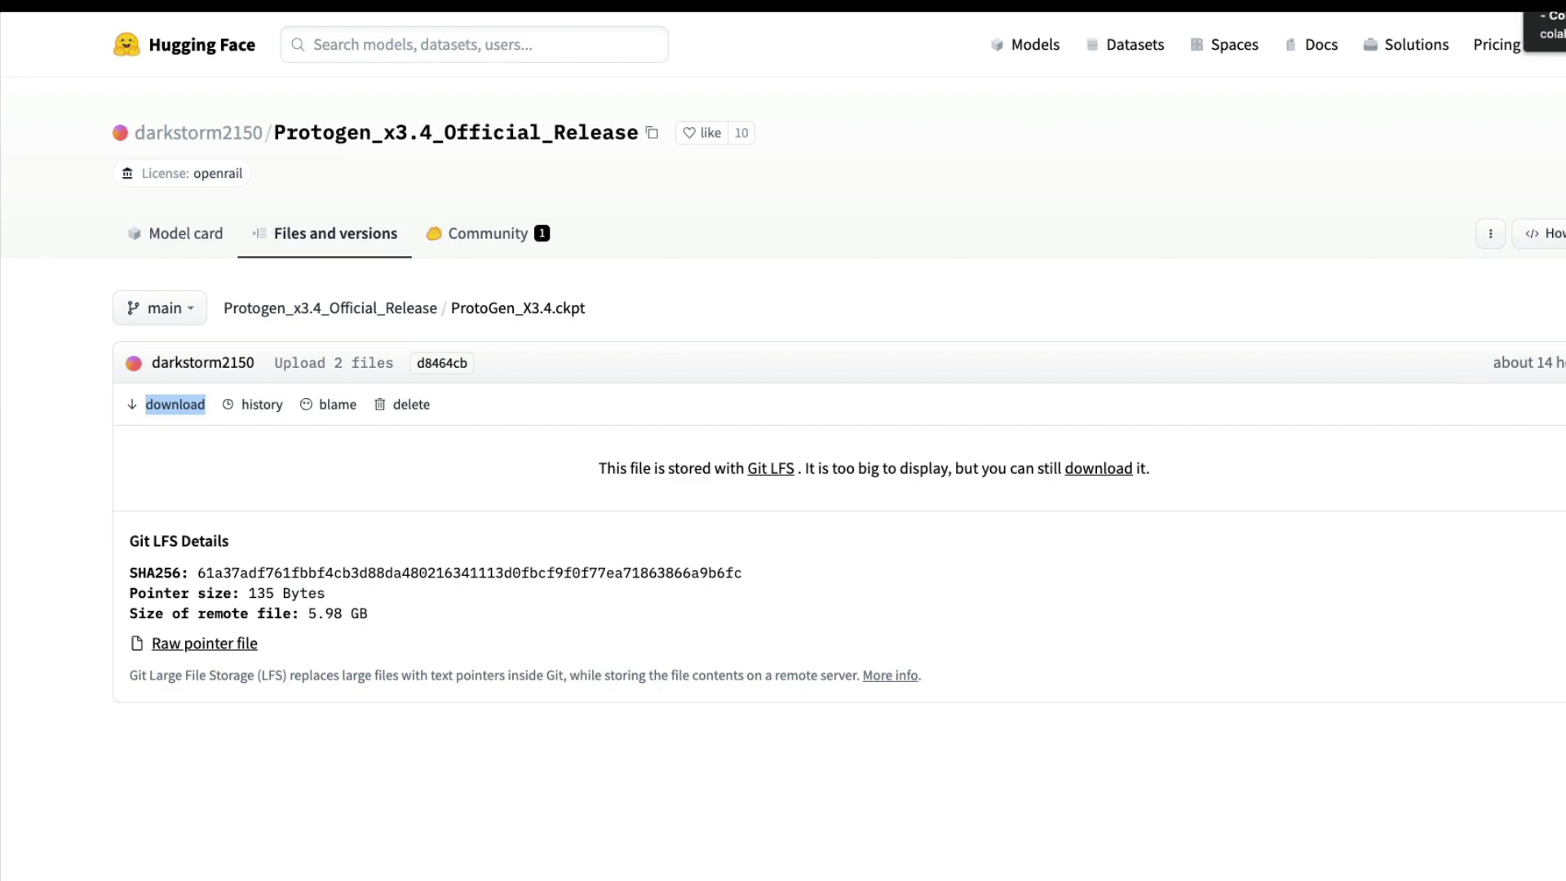
Back in Colab, highlight the 'Loading weights ... model.ckpt' line in the cell output
left_click(1550, 4)
scroll(434, 647, "down", 4)
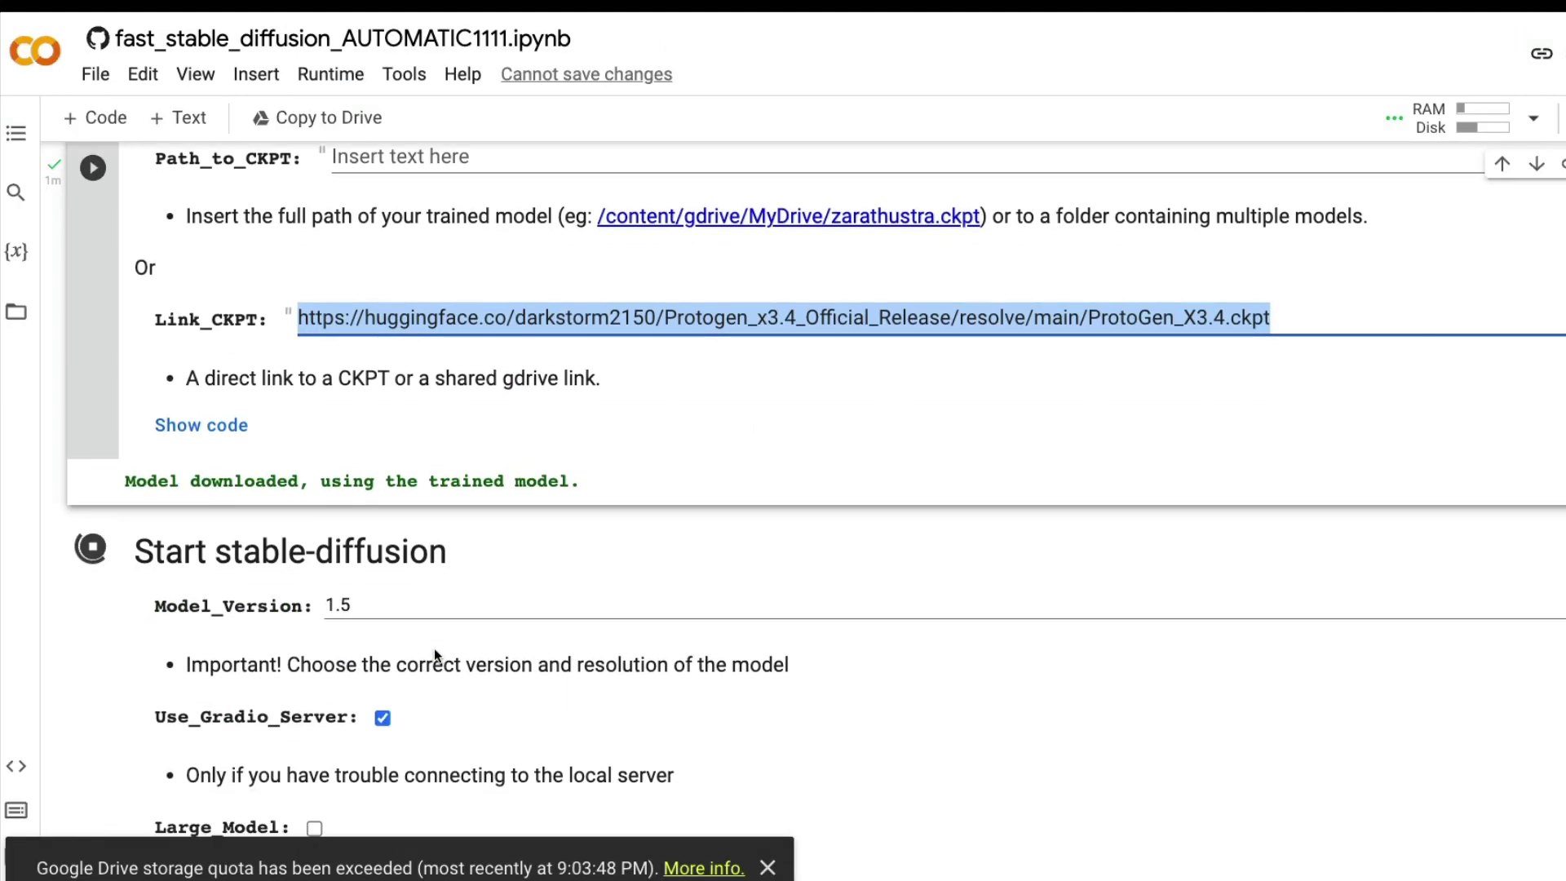
scroll(433, 647, "down", 3)
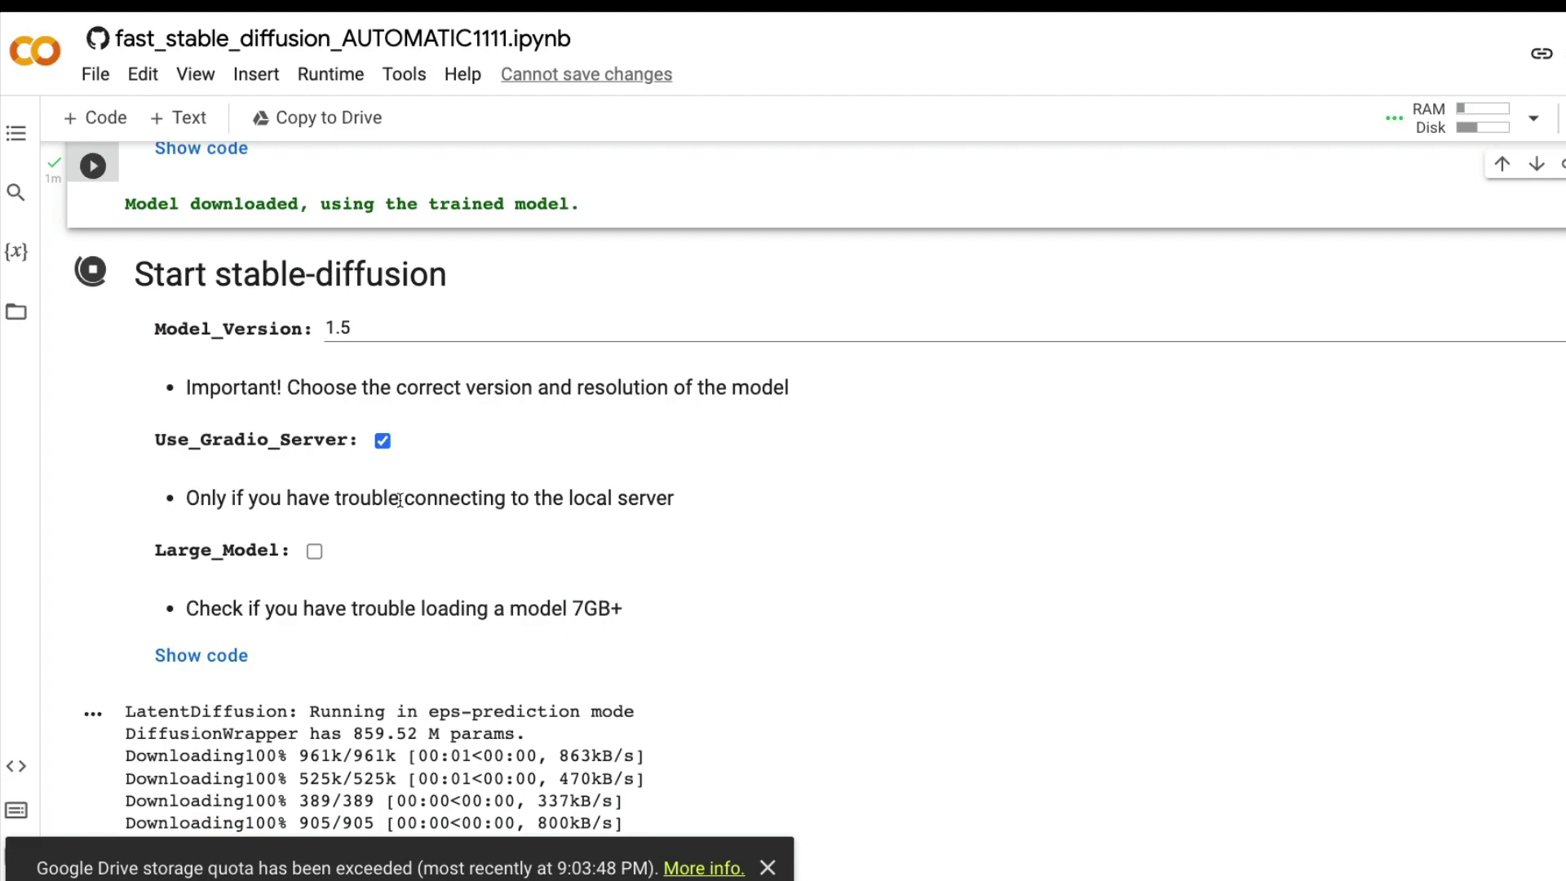
scroll(514, 534, "down", 10)
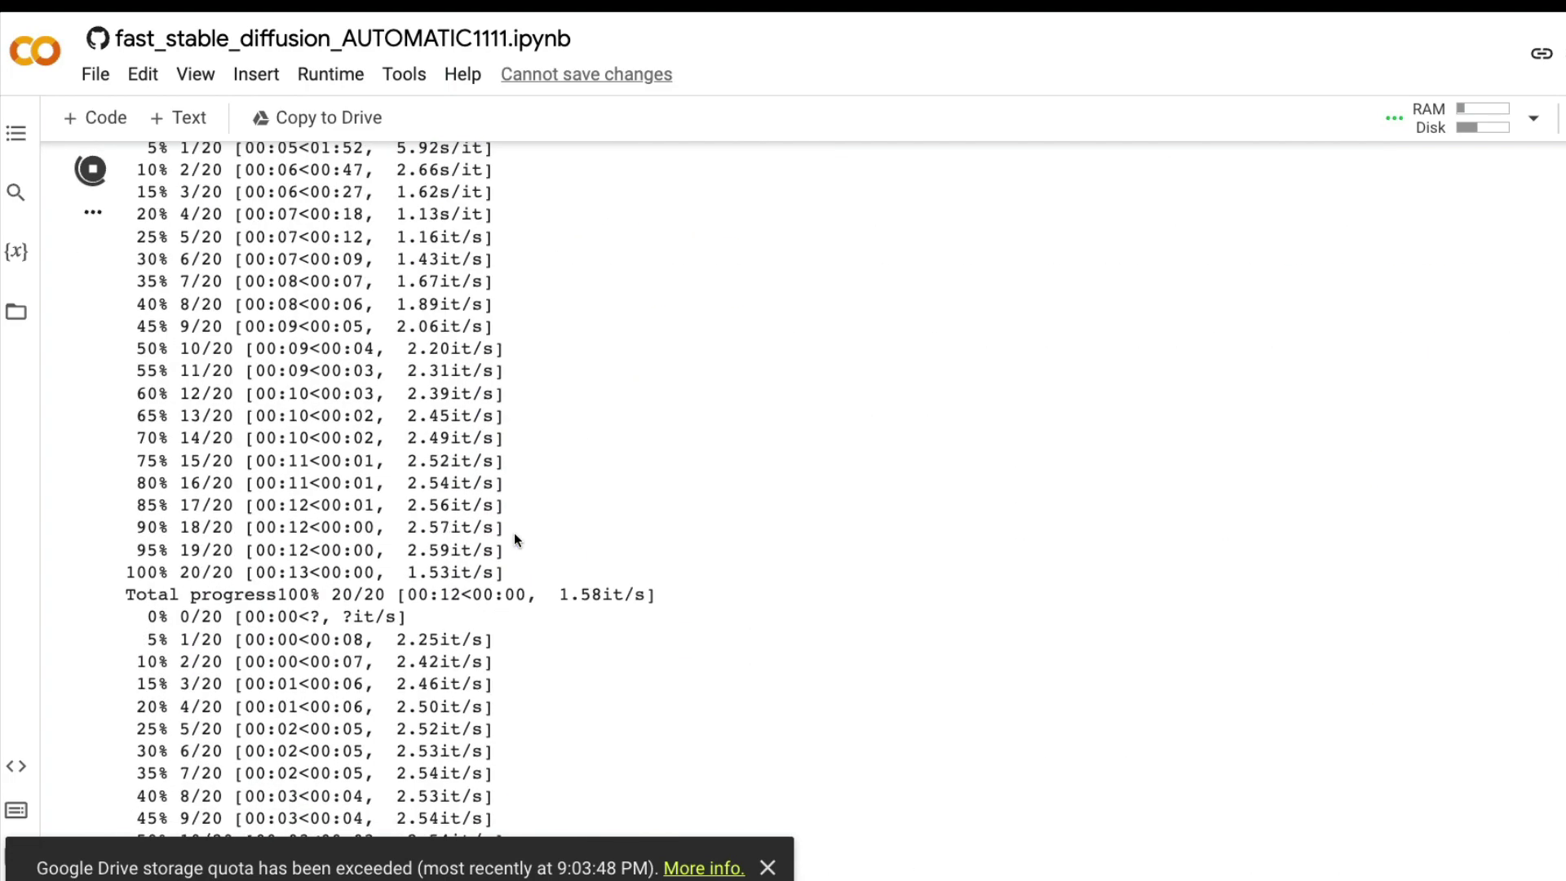
scroll(514, 535, "up", 5)
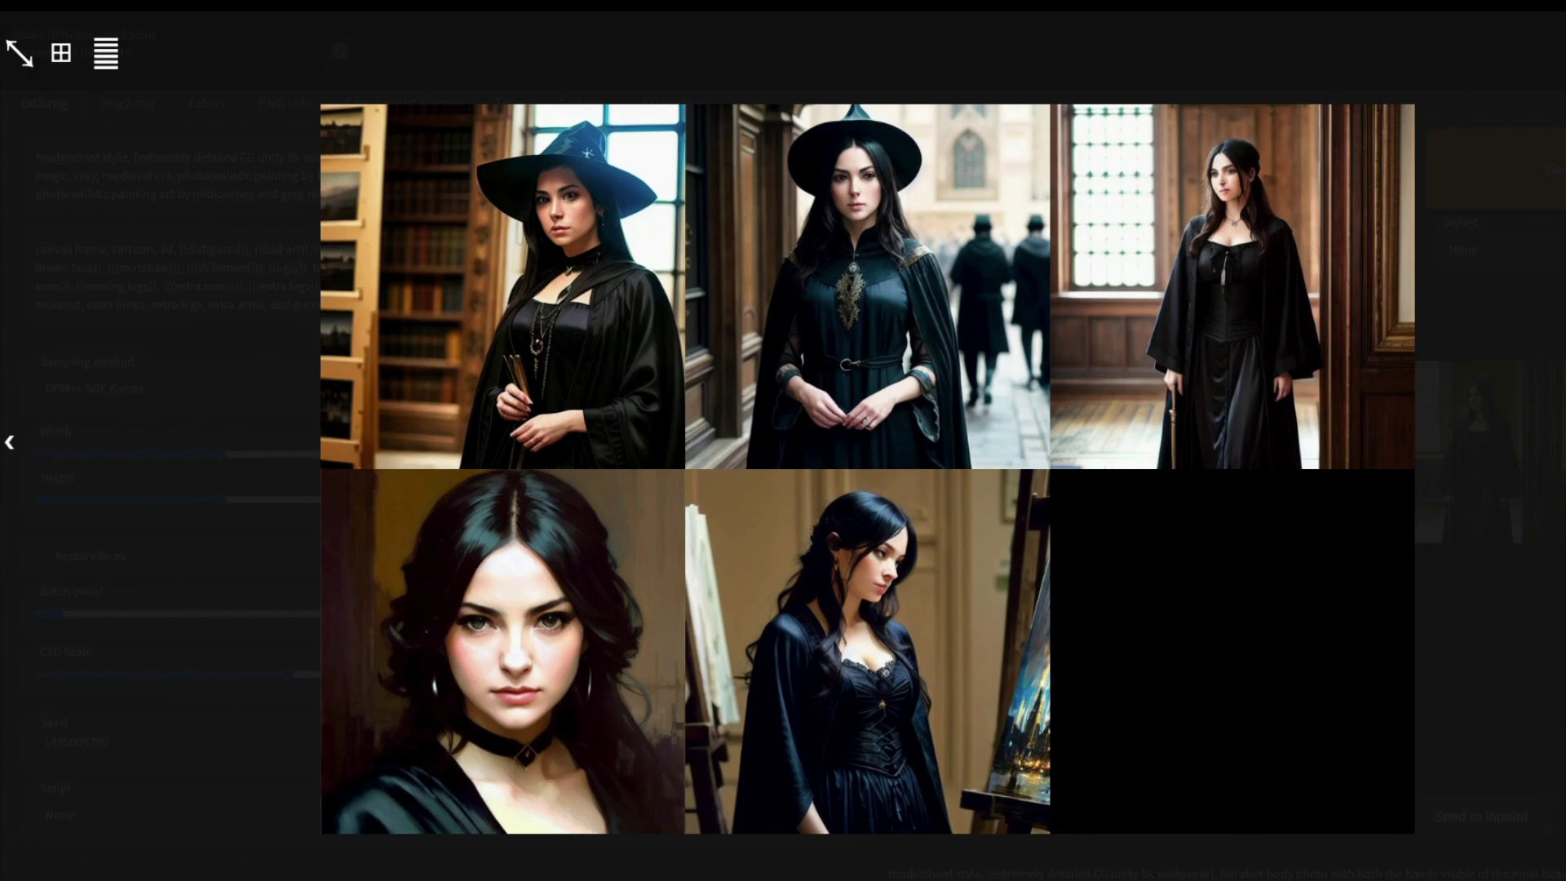
left_click(734, 493)
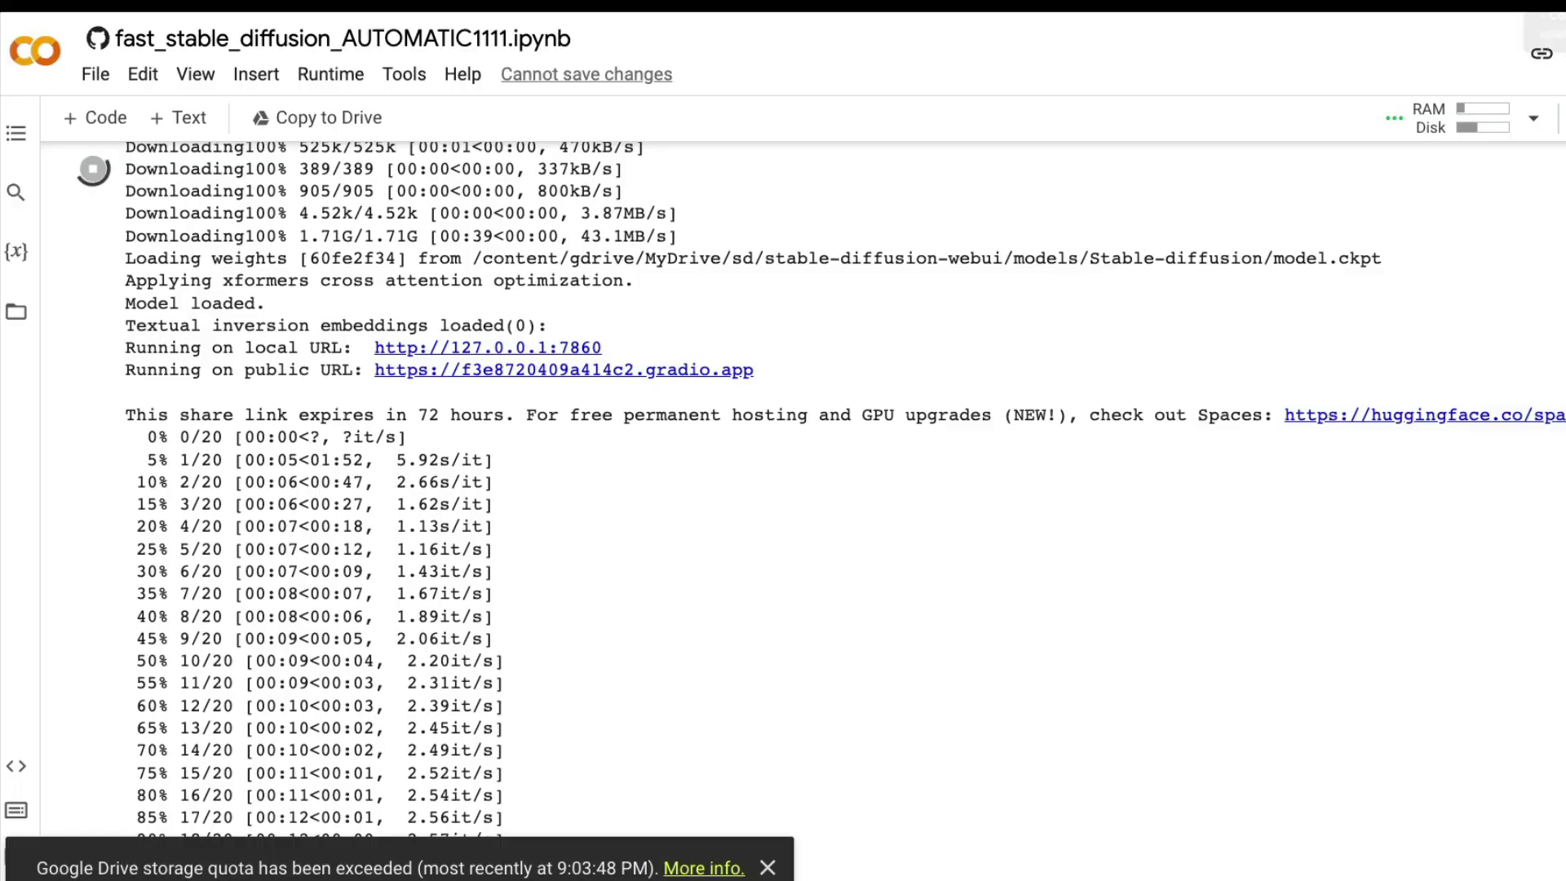
scroll(648, 622, "down", 5)
scroll(648, 621, "up", 5)
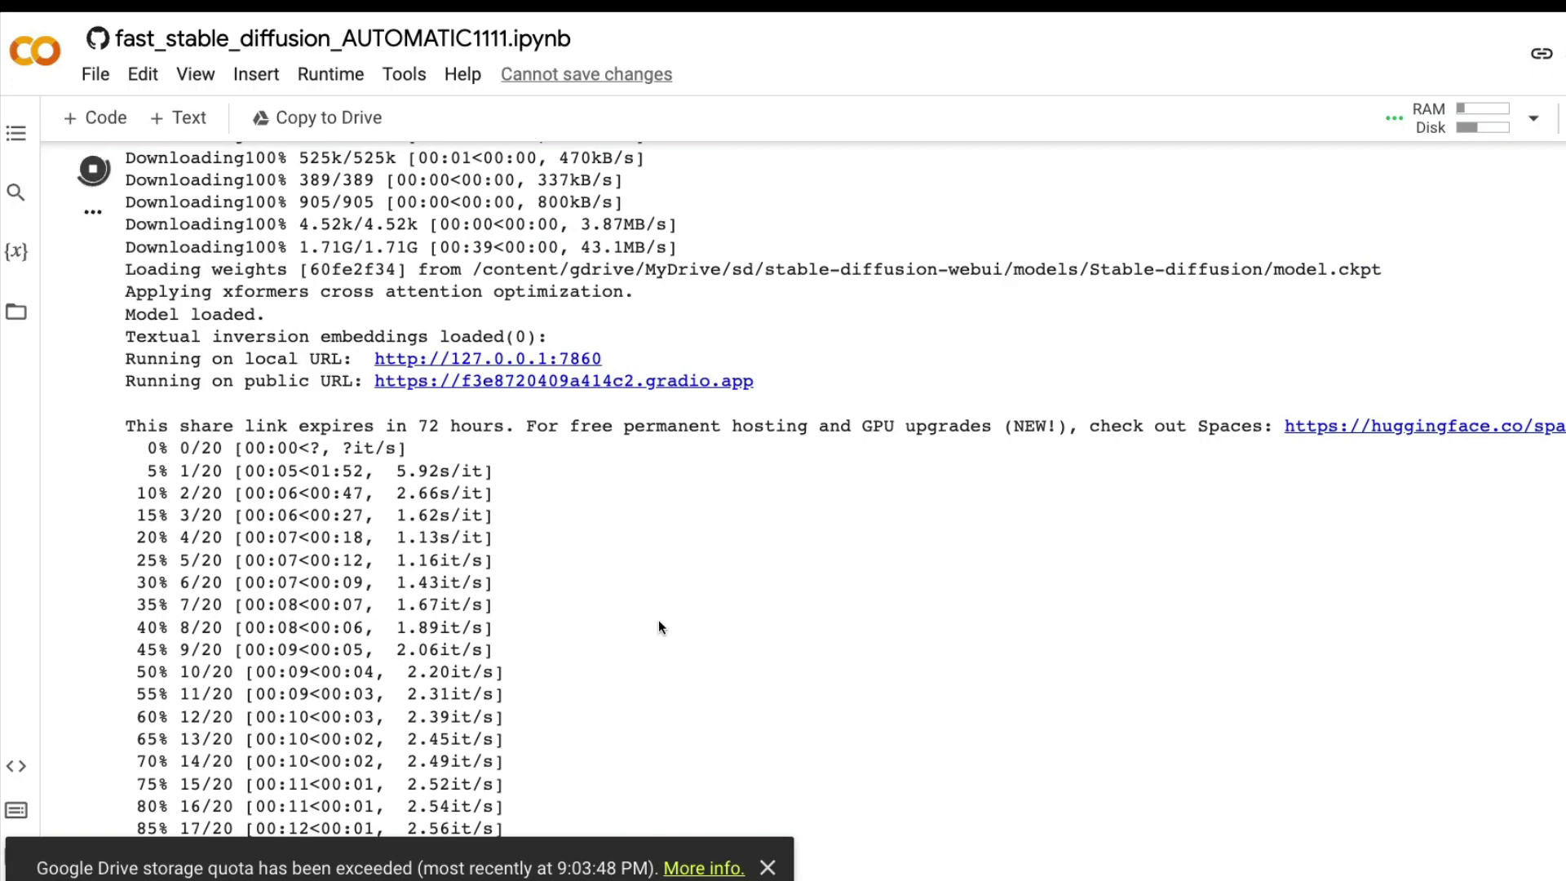
scroll(658, 620, "up", 2)
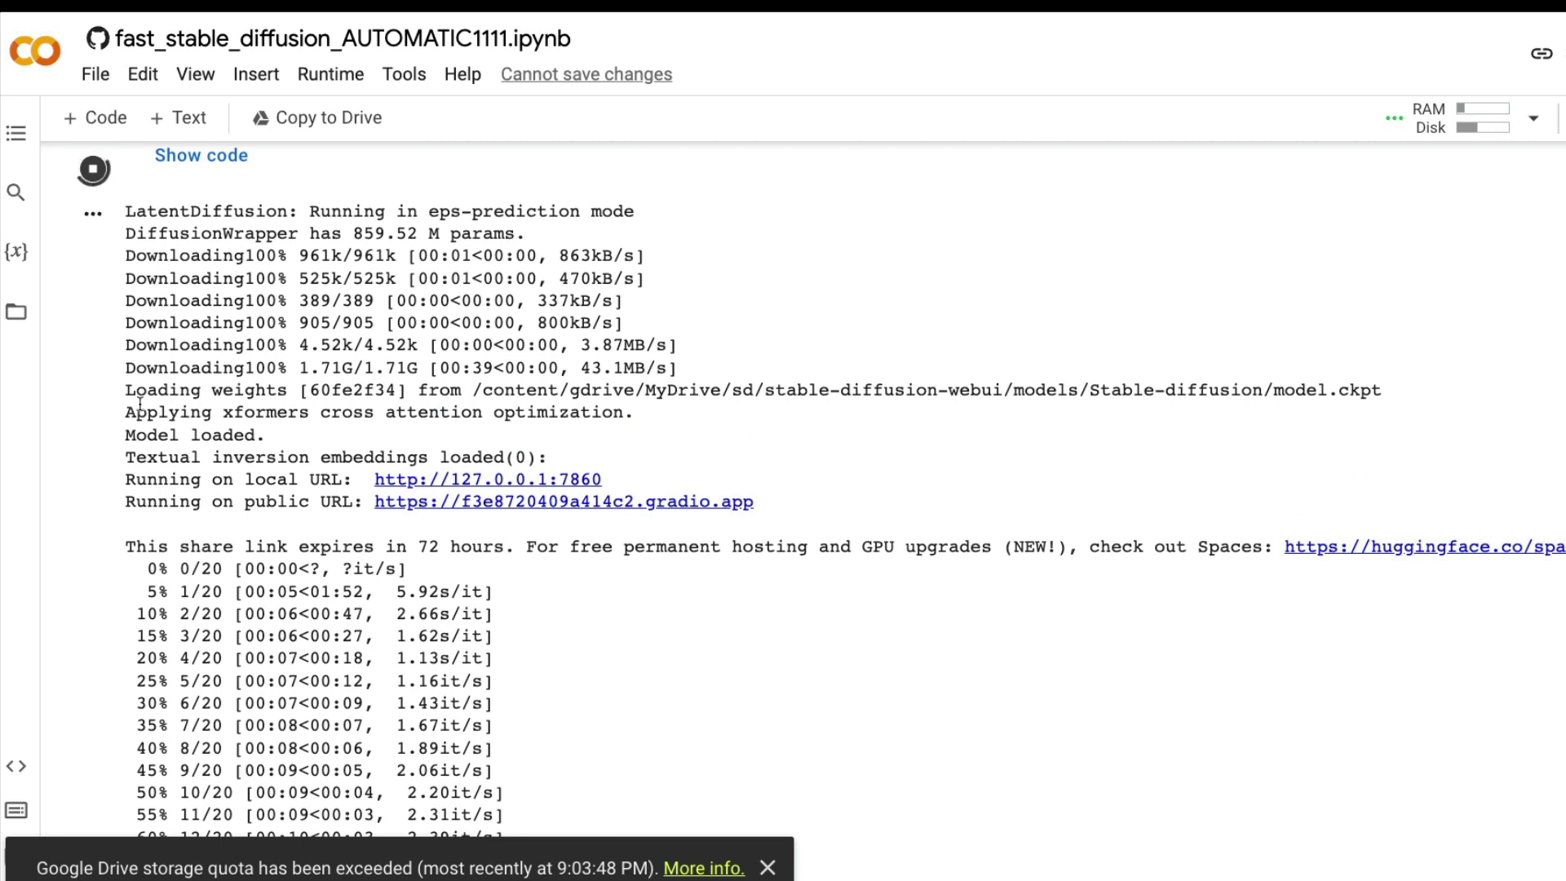
left_click_drag(135, 390, 1387, 391)
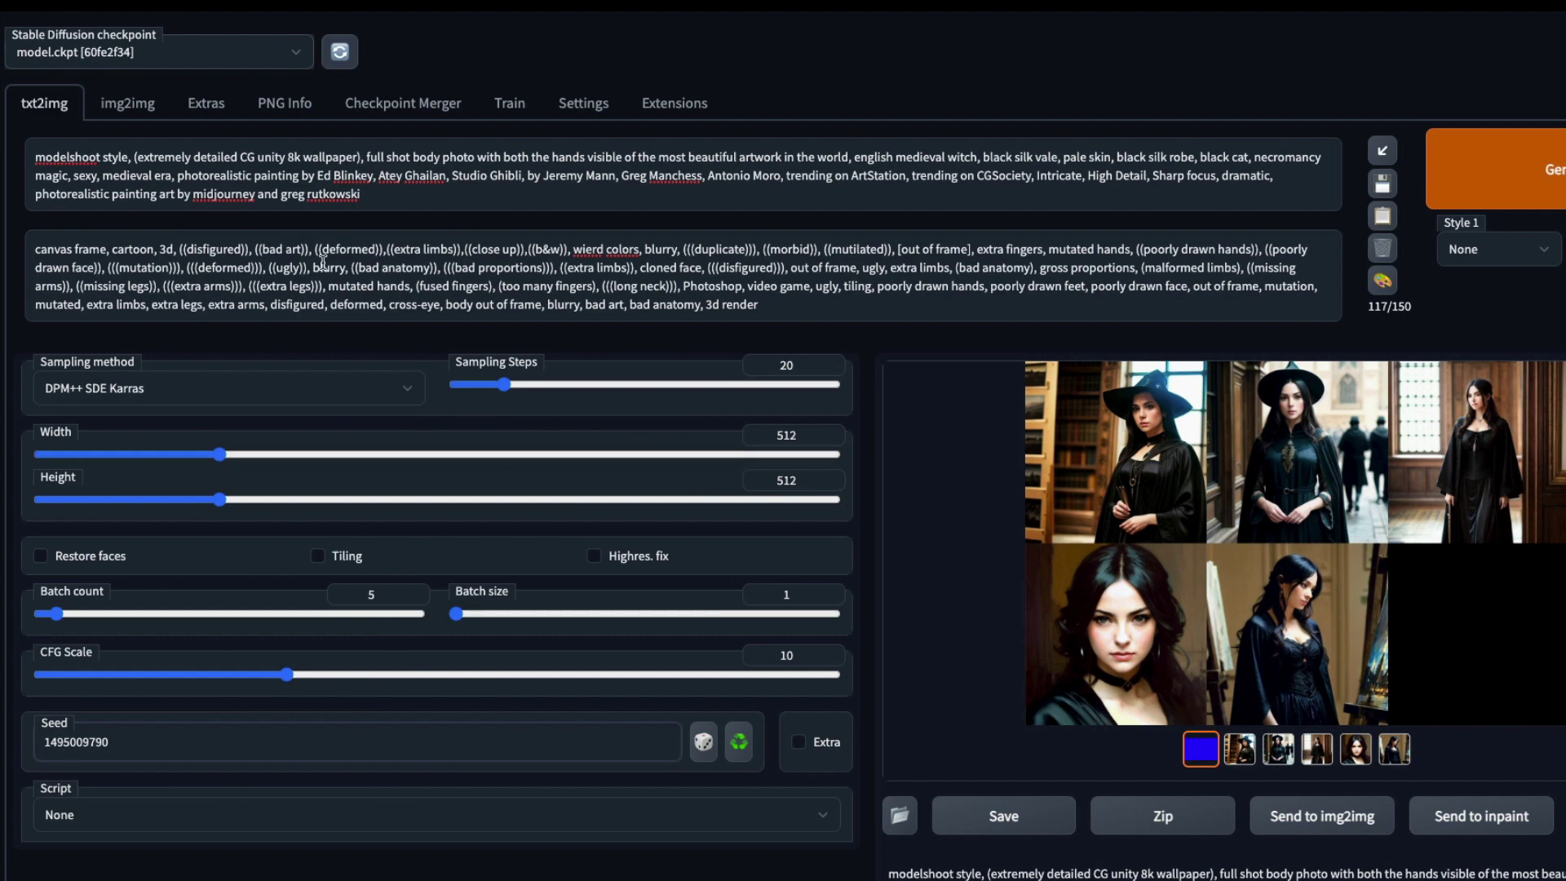
Select the positive and negative witch prompt texts to review them
left_click_drag(362, 194, 35, 155)
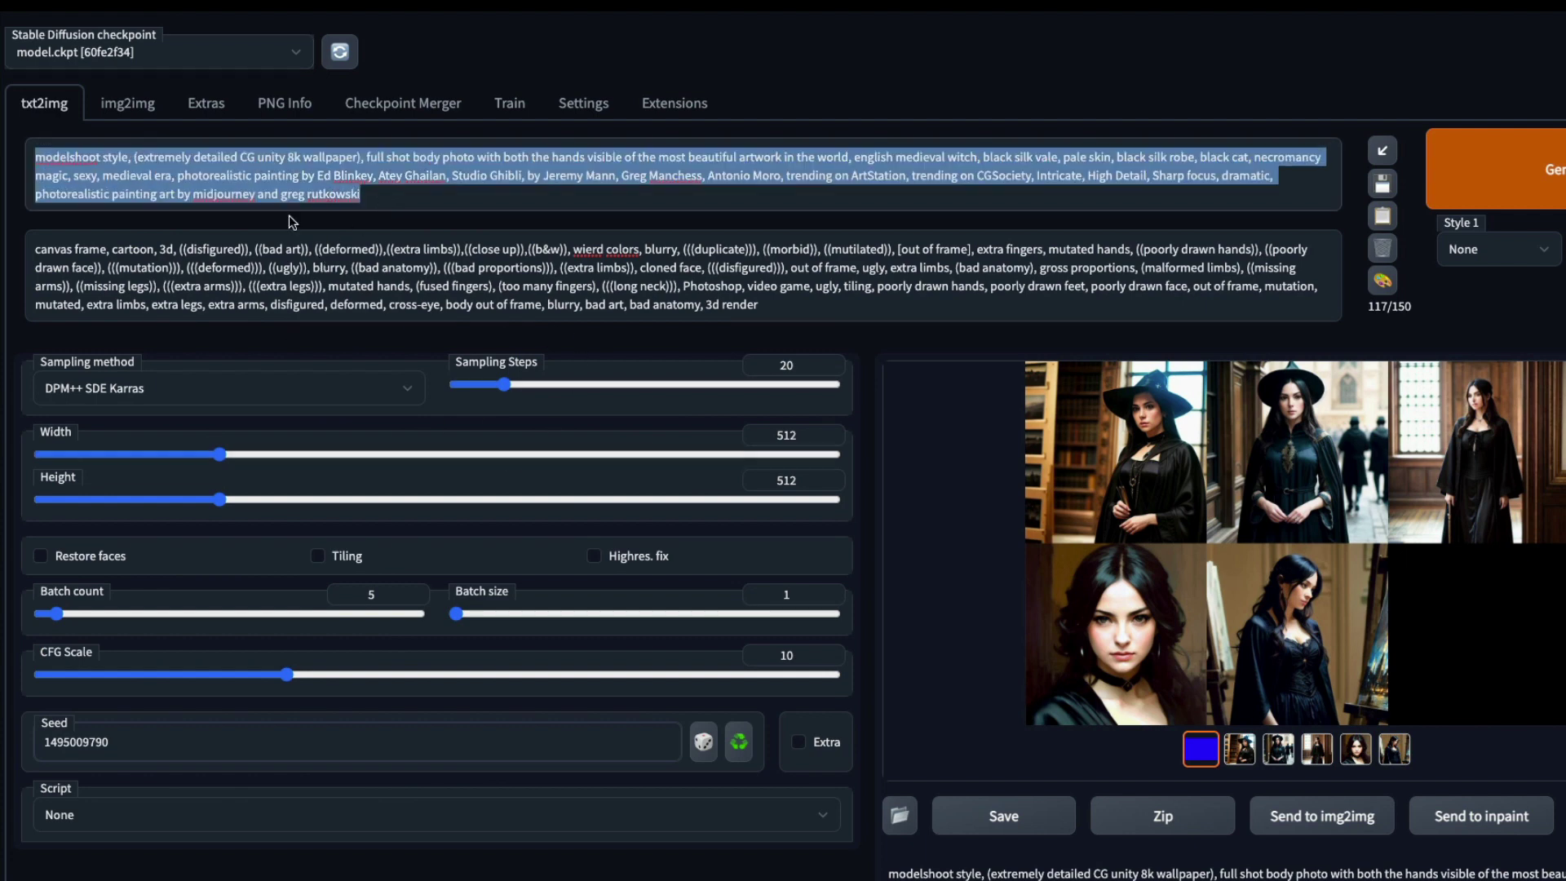
left_click_drag(842, 313, 45, 233)
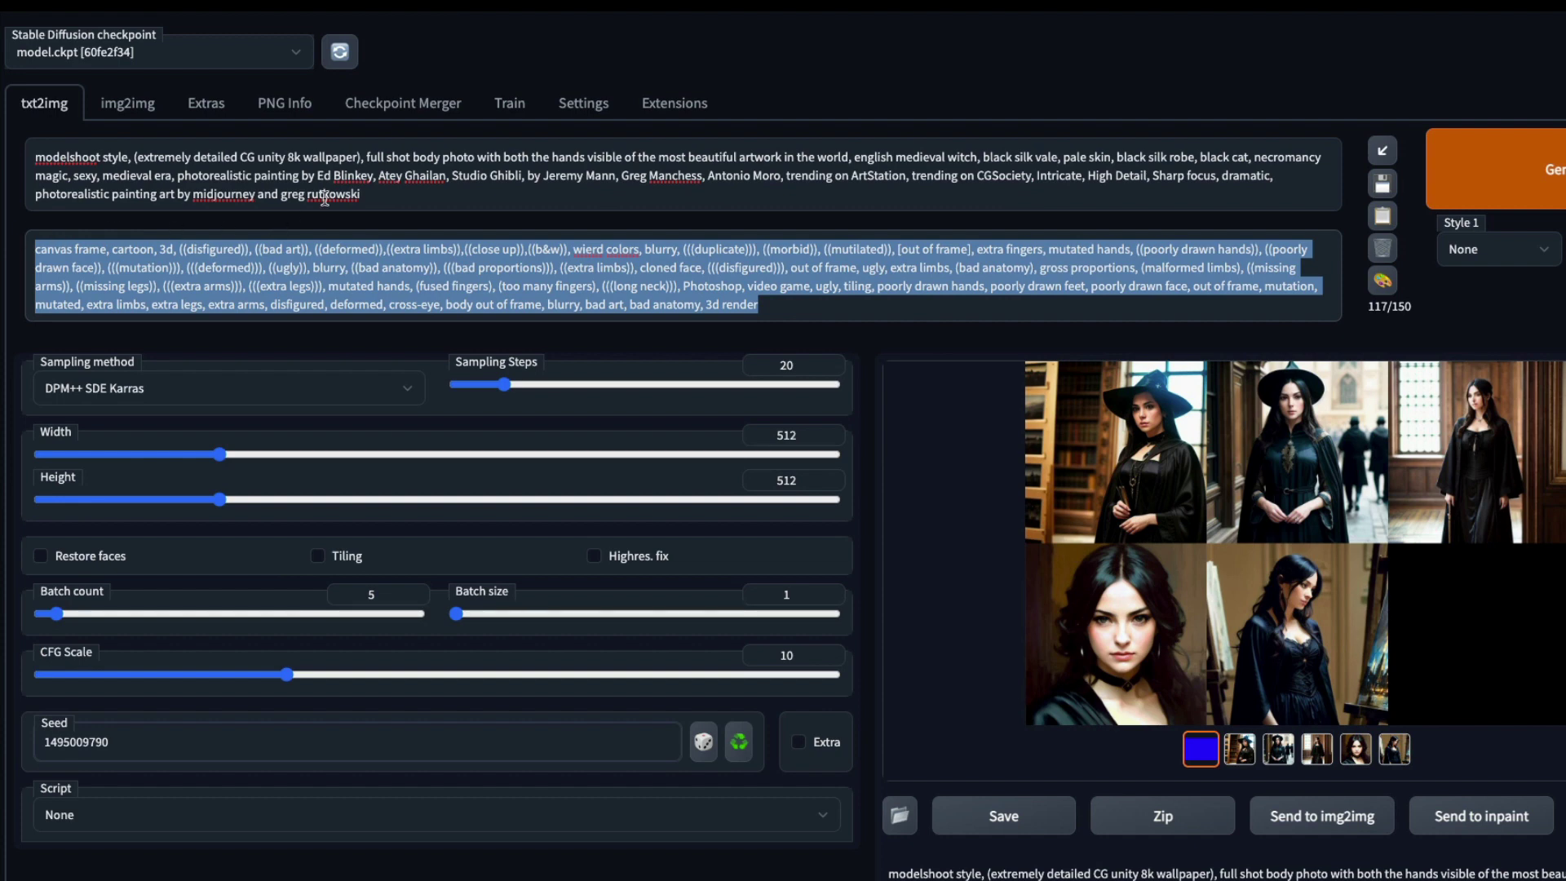
left_click_drag(407, 194, 104, 144)
Inspect the enlarged witch image grid, then change Sampling Steps from 20 to 30
left_click(1159, 612)
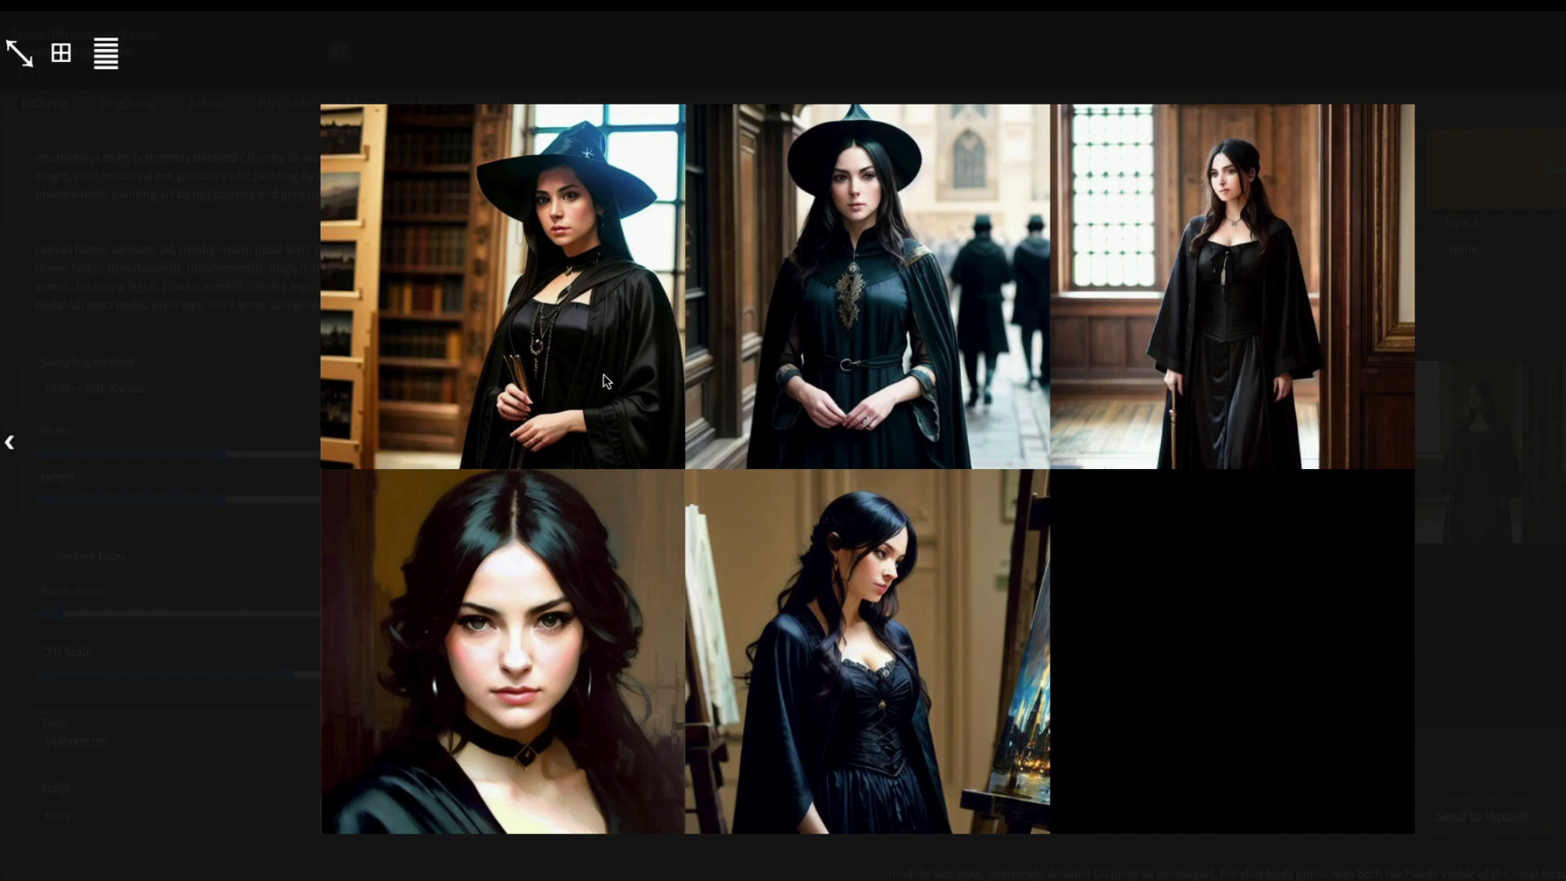
left_click(644, 423)
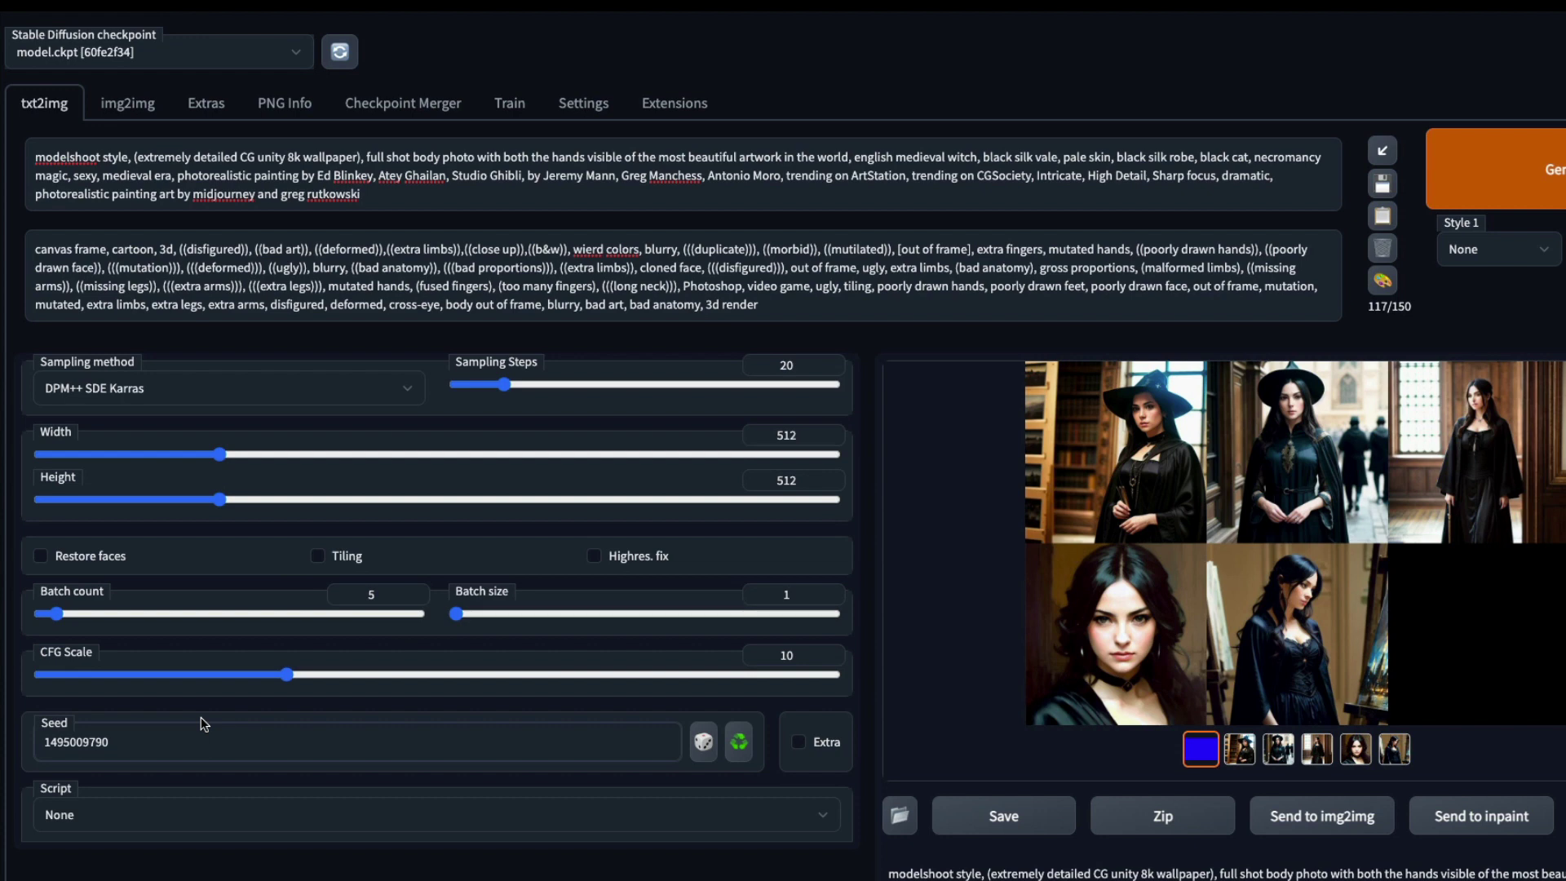
left_click(1320, 499)
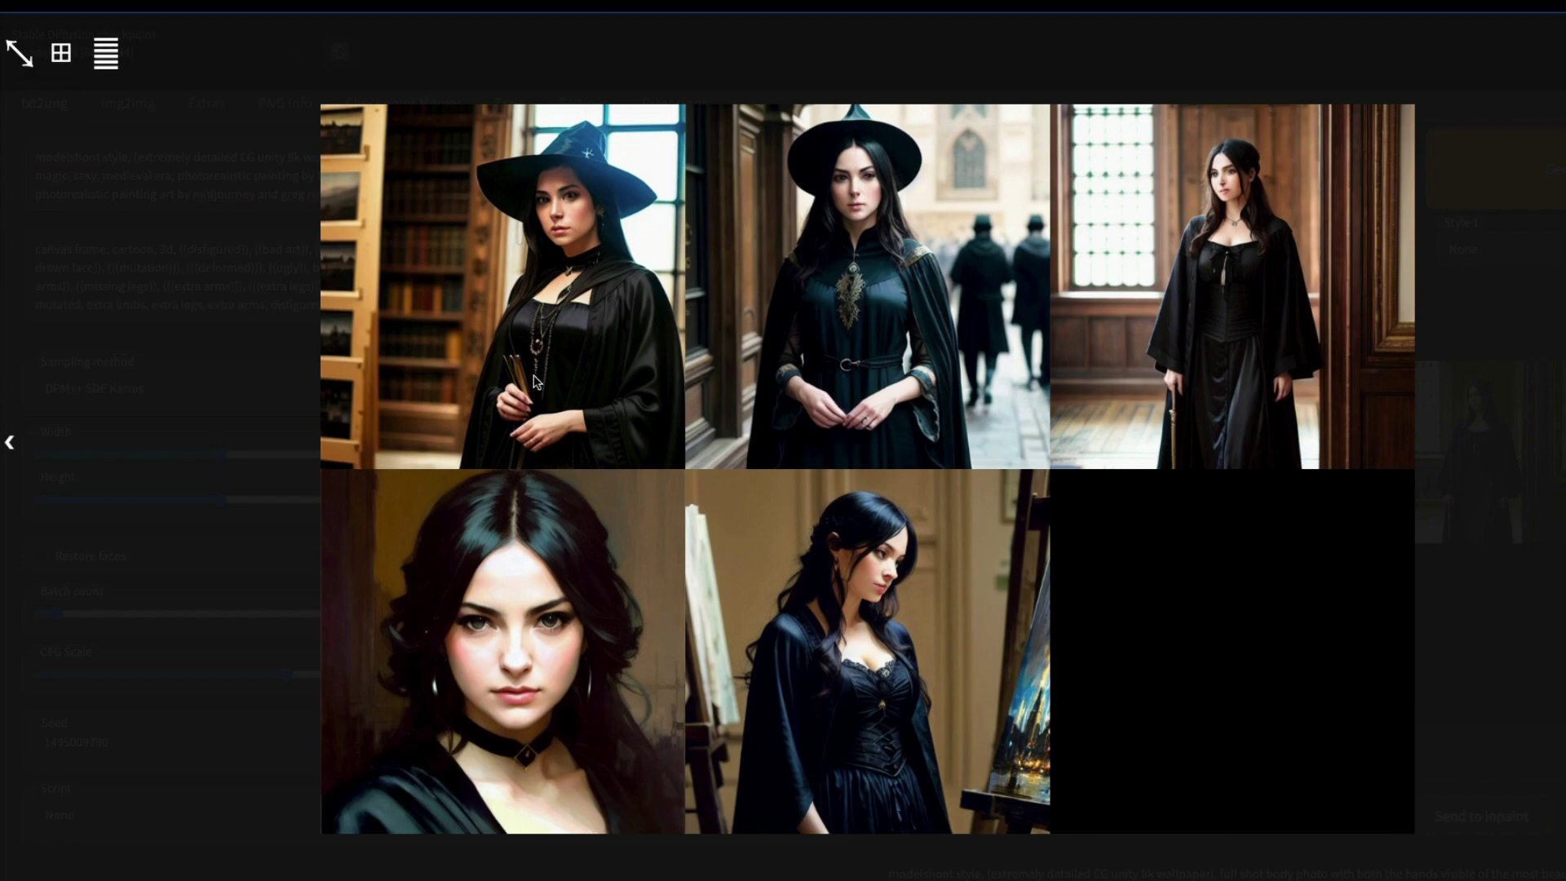
left_click(783, 410)
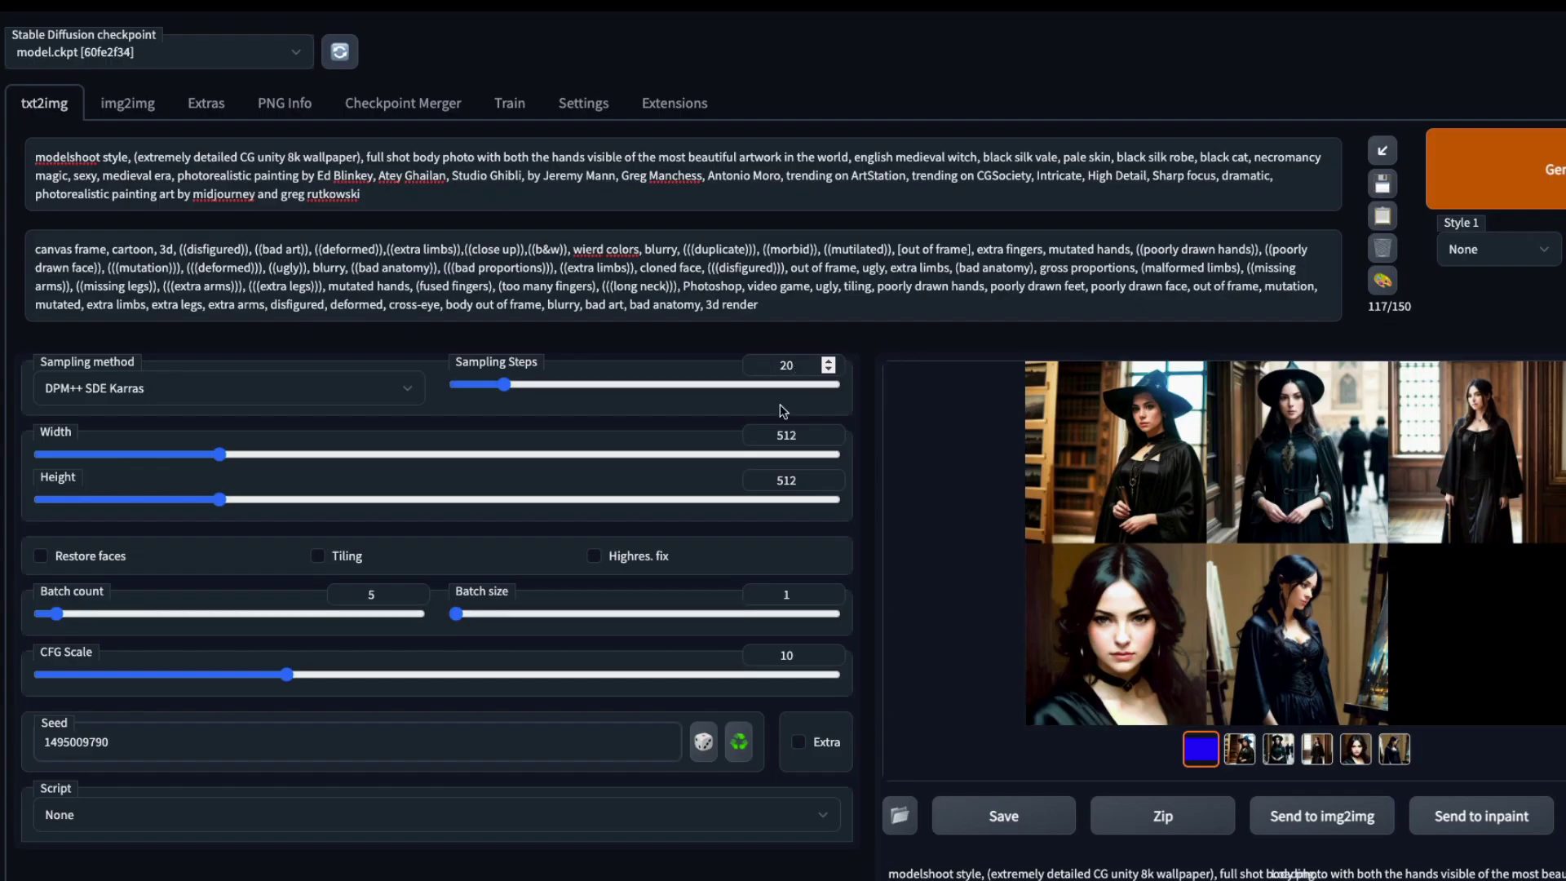
double_click(787, 365)
type("30")
Generate the five witch images at 30 steps and preview the grid full size
left_click(1496, 168)
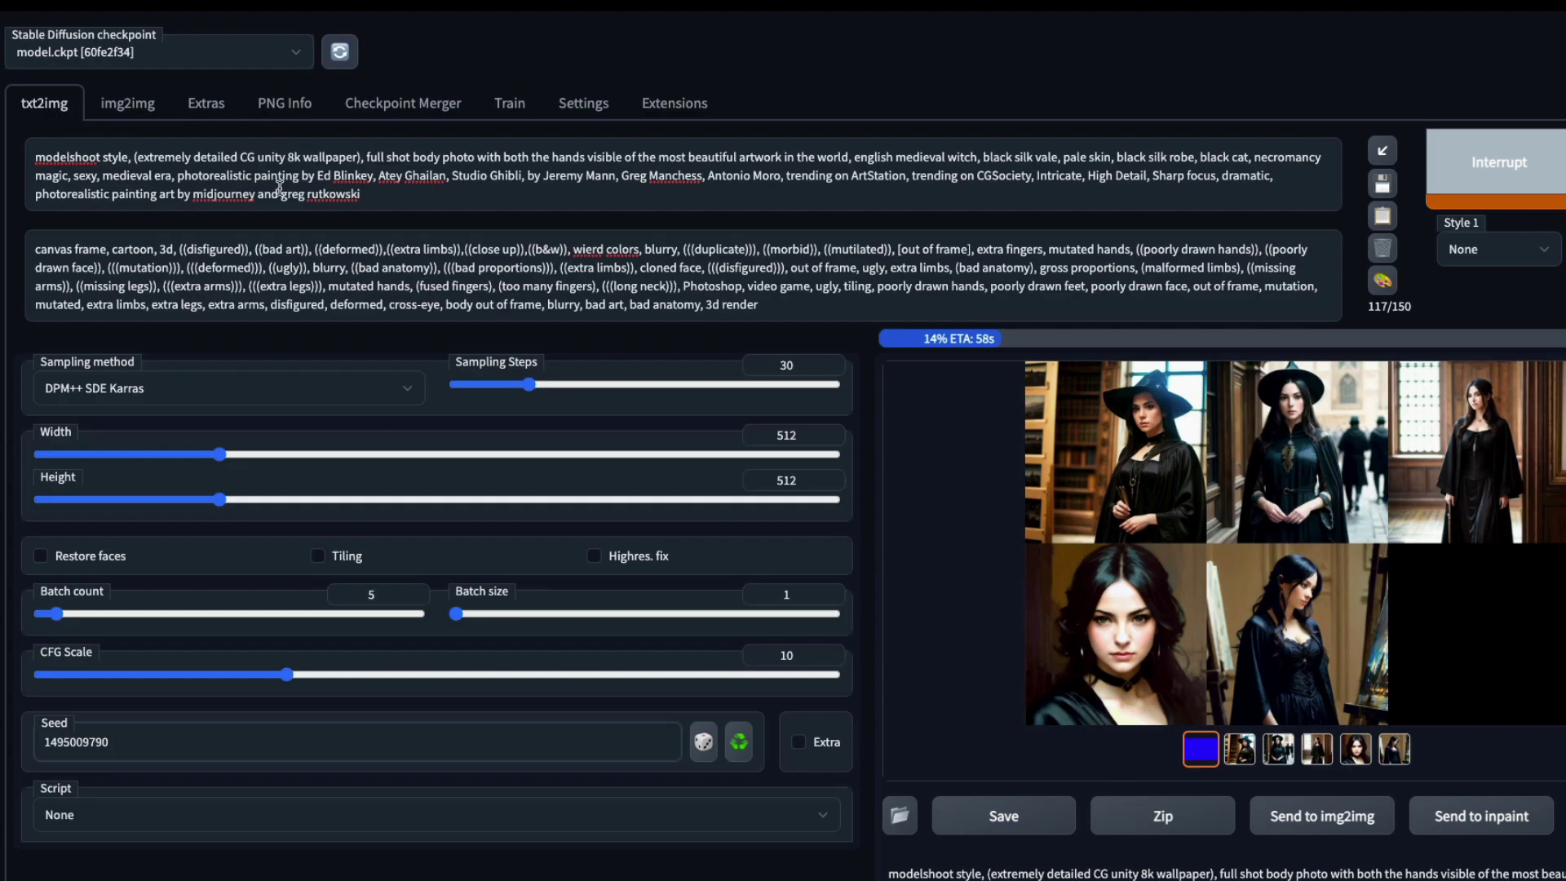
left_click(1109, 526)
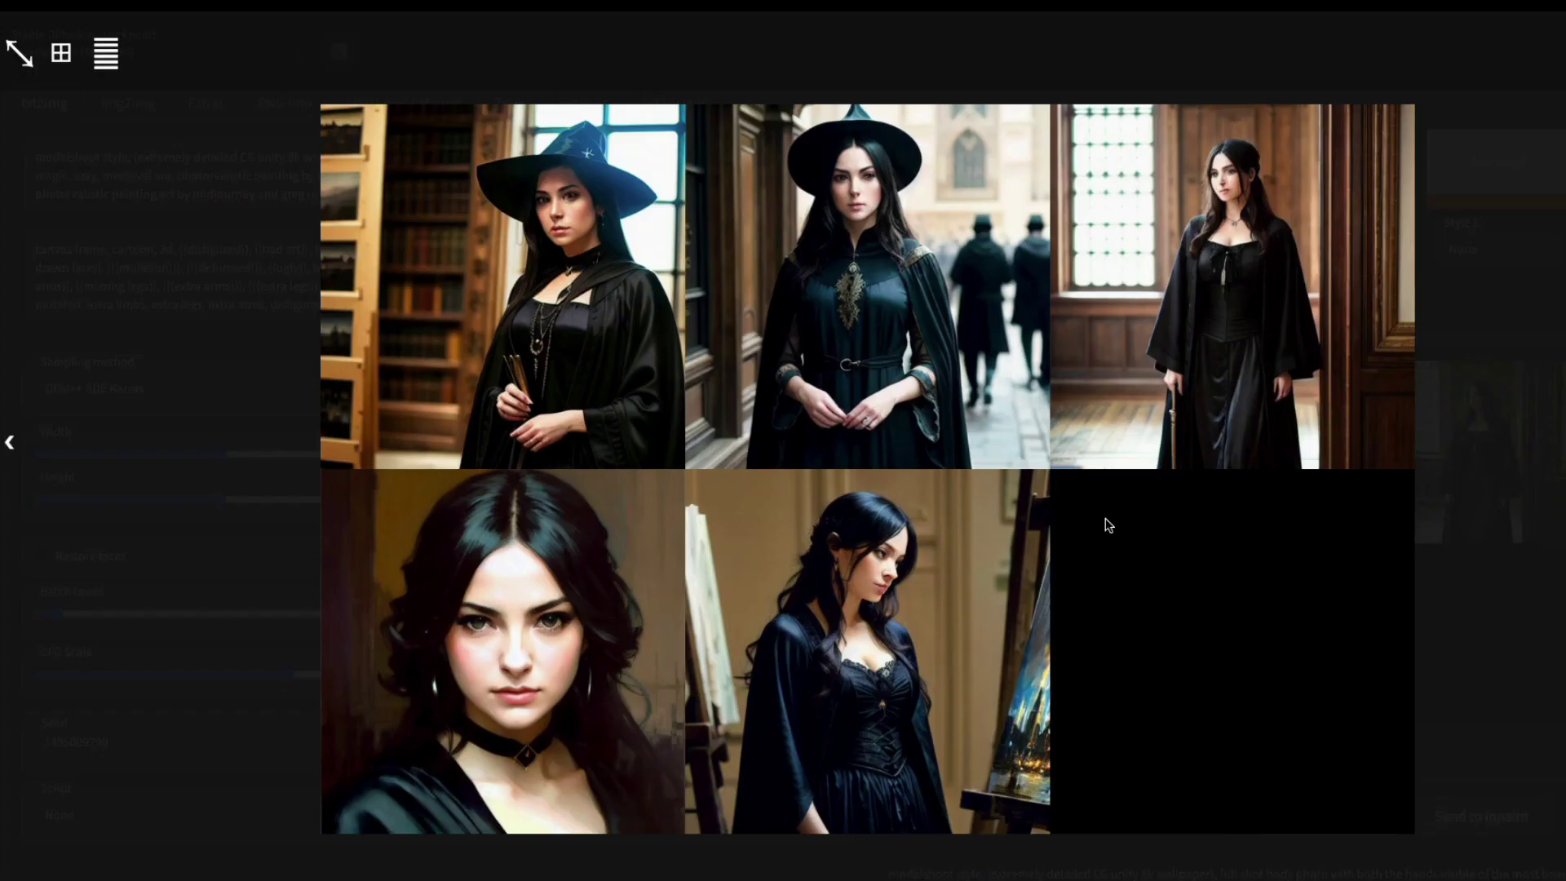
left_click(985, 253)
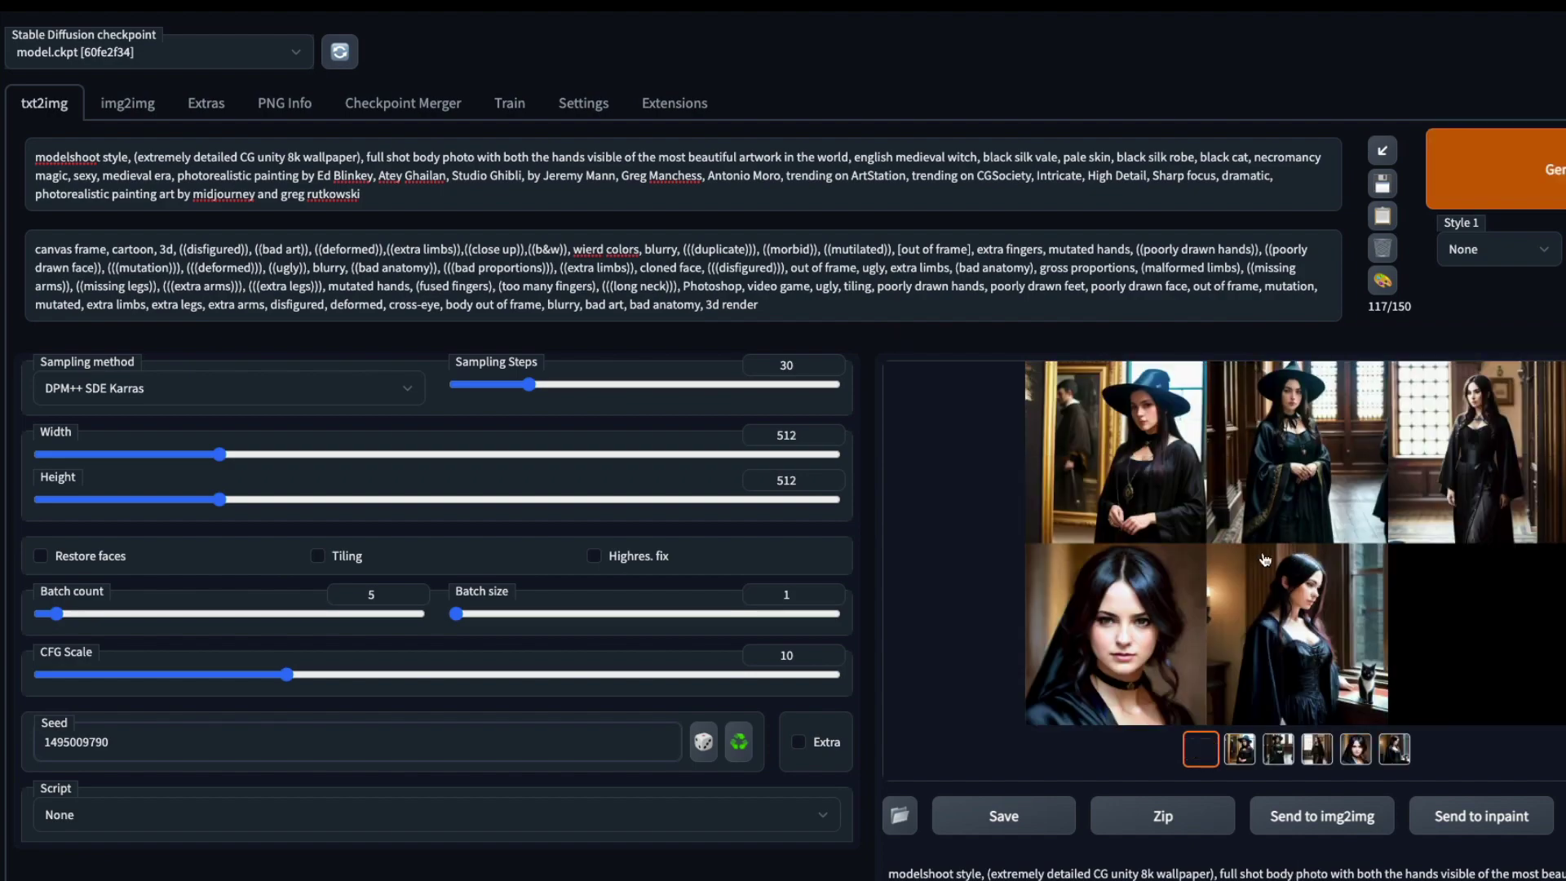
Review the new witch grid enlarged, then change Batch count from 5 to 1
left_click(1263, 549)
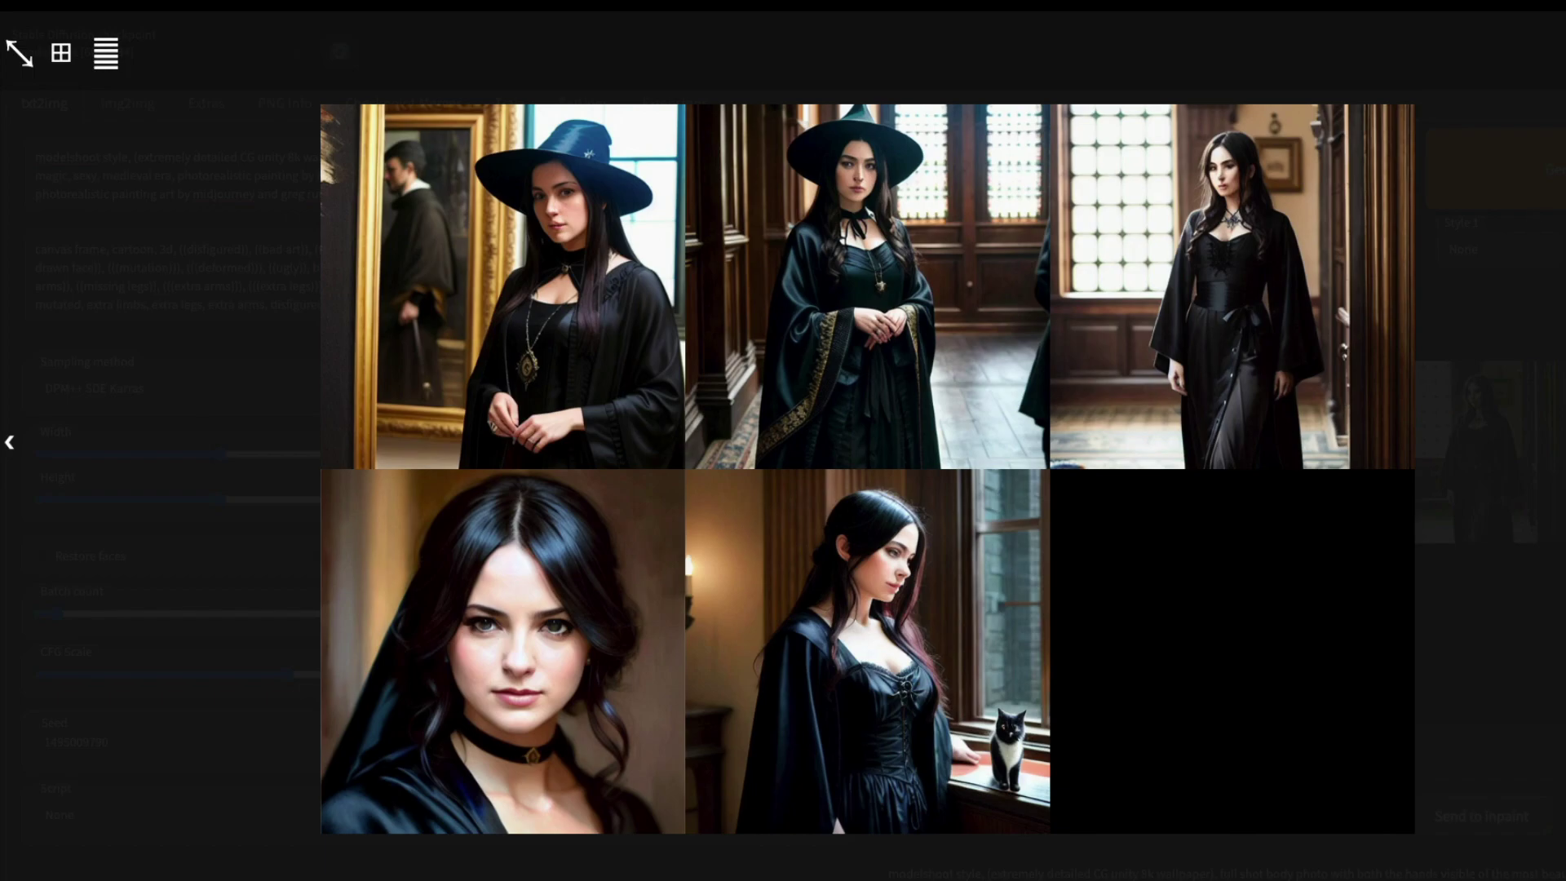
key("Escape")
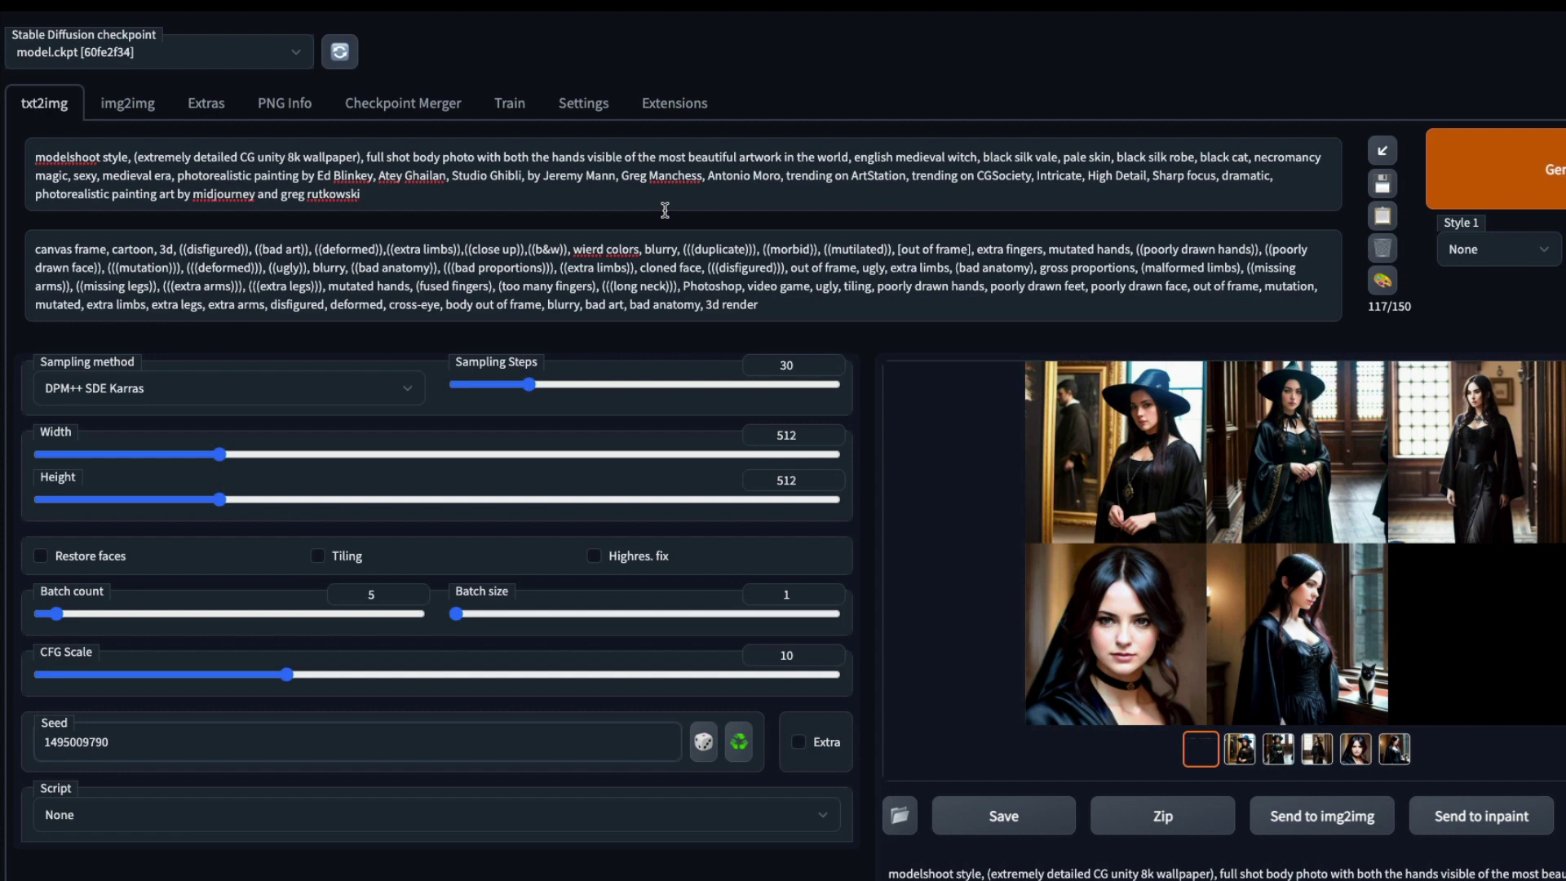
left_click(388, 590)
key("BackSpace")
type("1")
mouse_move(654, 559)
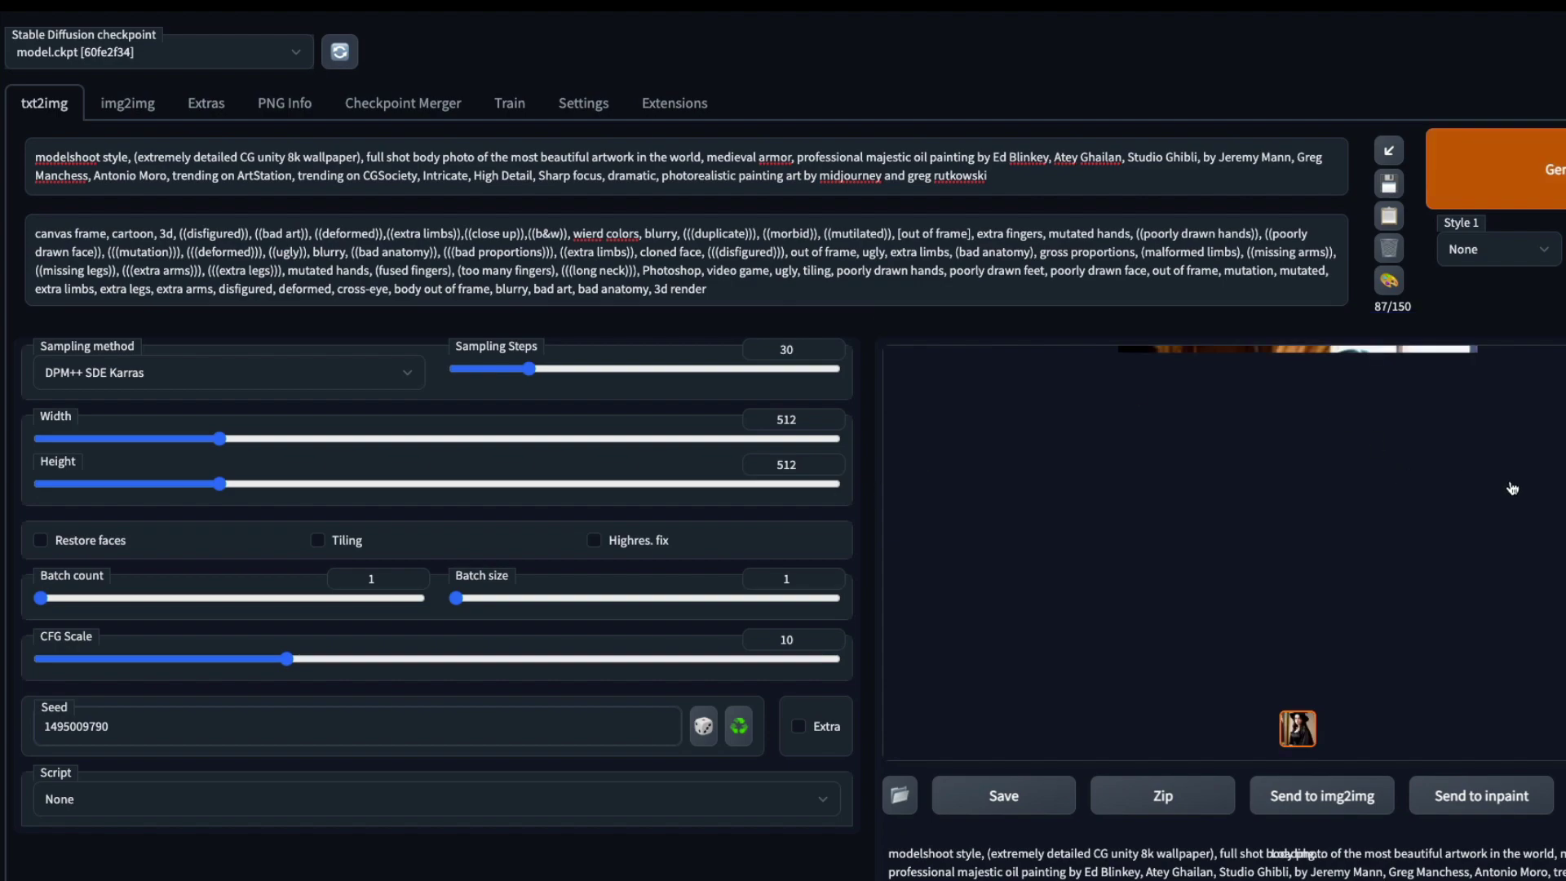
Check the knight image, insert 'with visible hands' after 'full shot body photo', and regenerate
left_click(1327, 487)
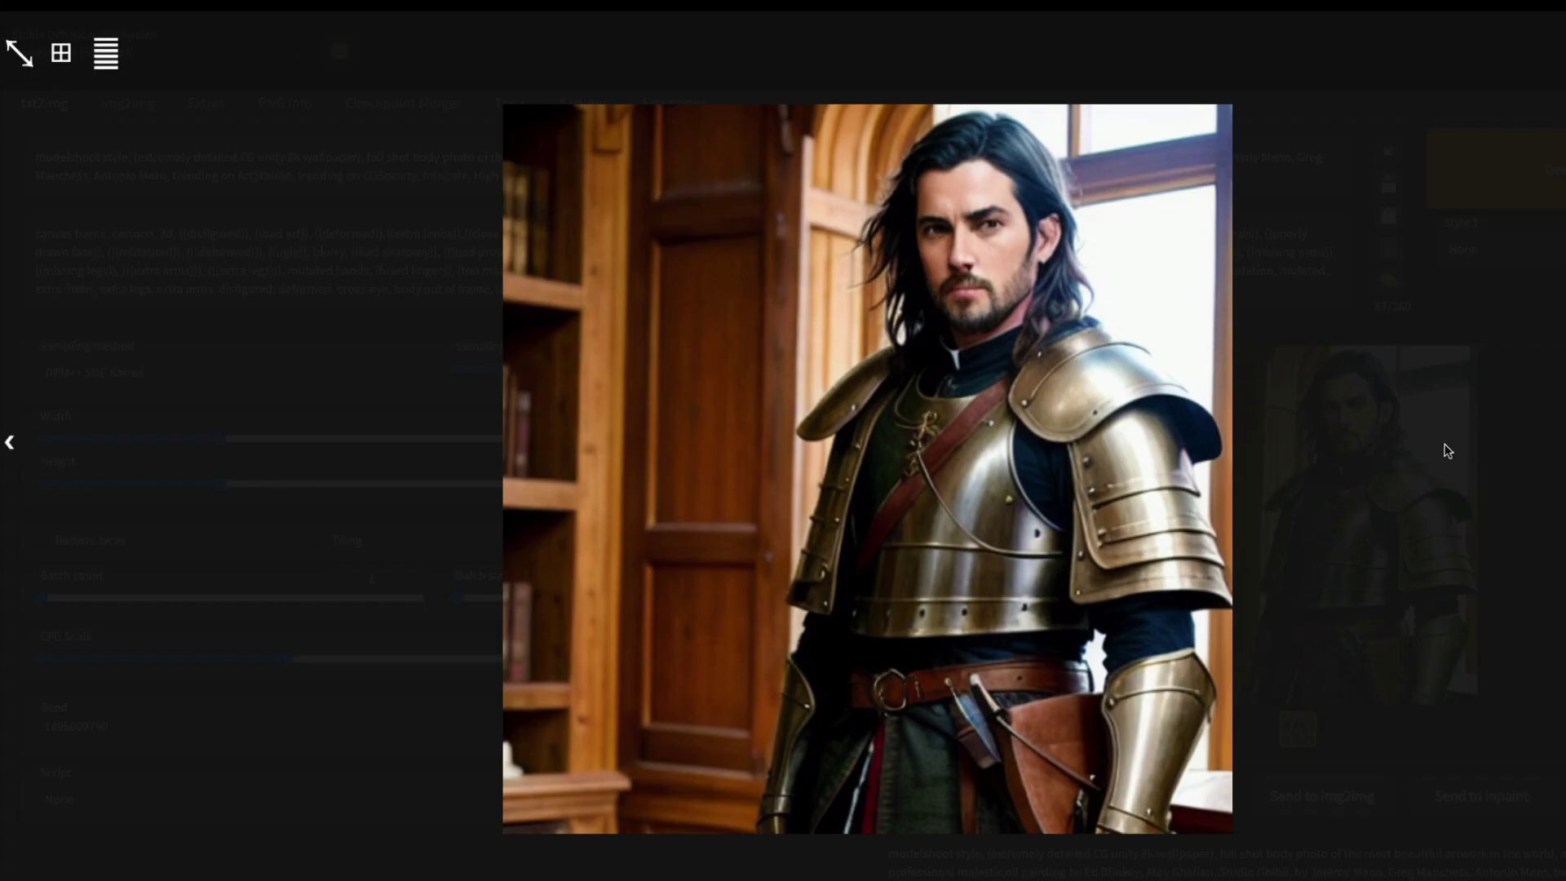
left_click(1280, 247)
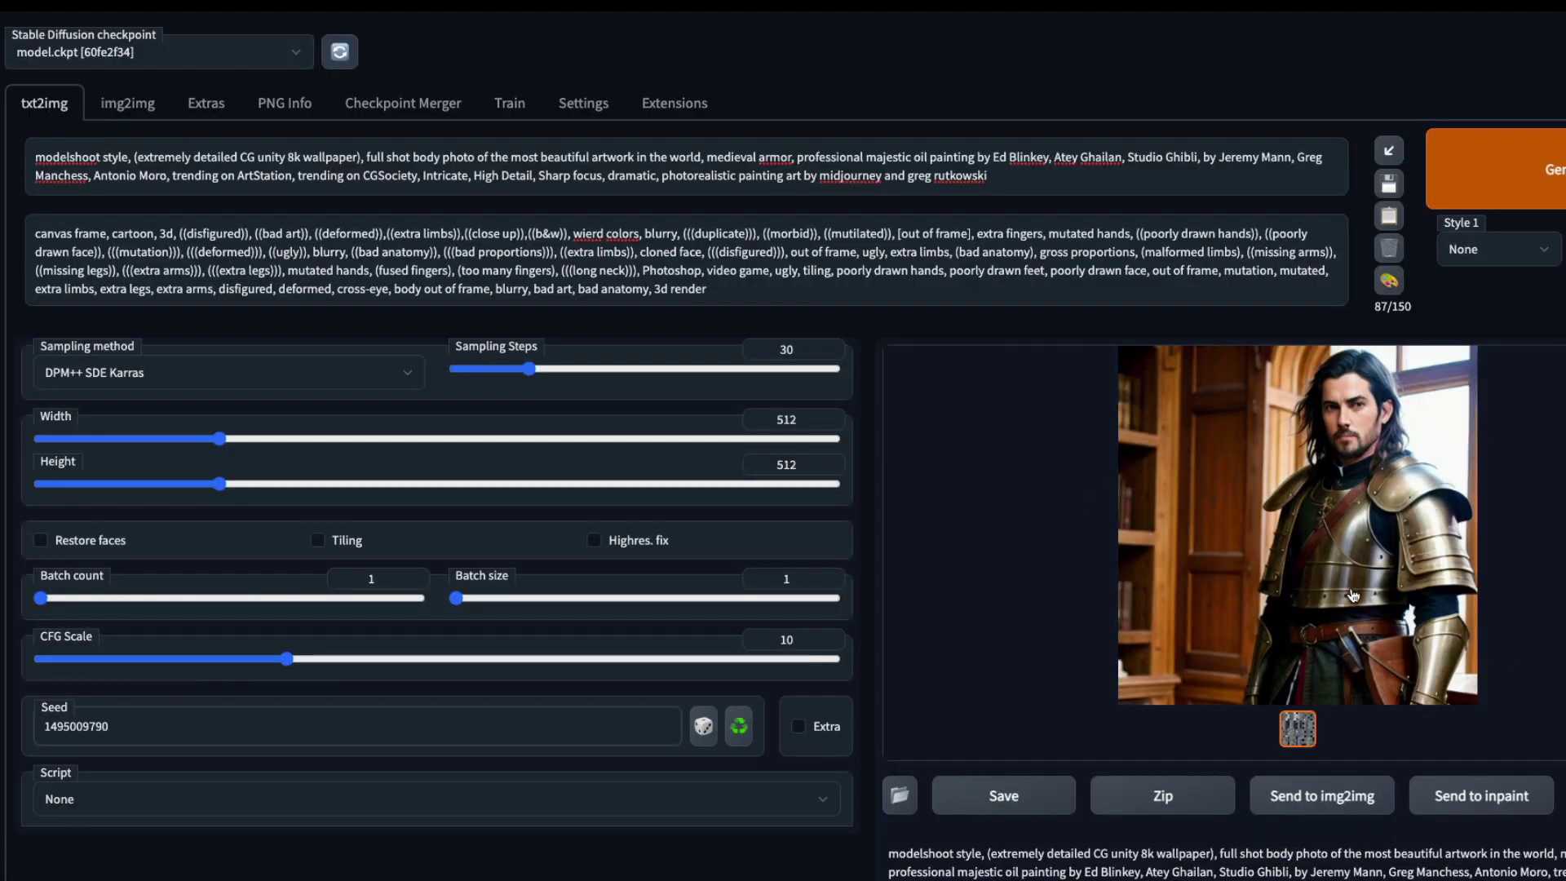
left_click(476, 157)
type("with visible")
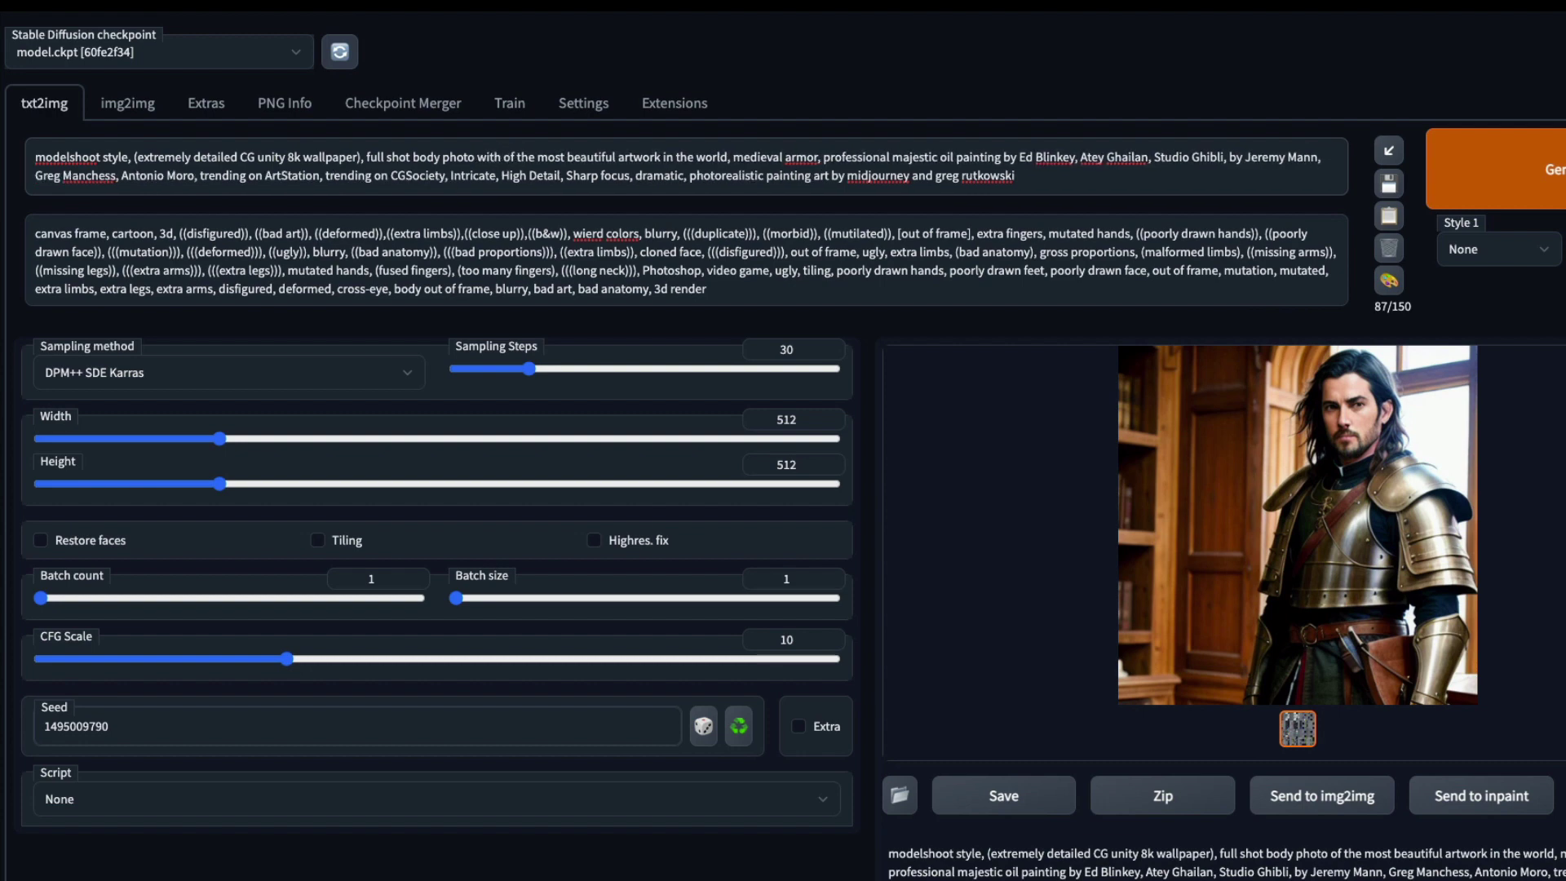
type(" hands")
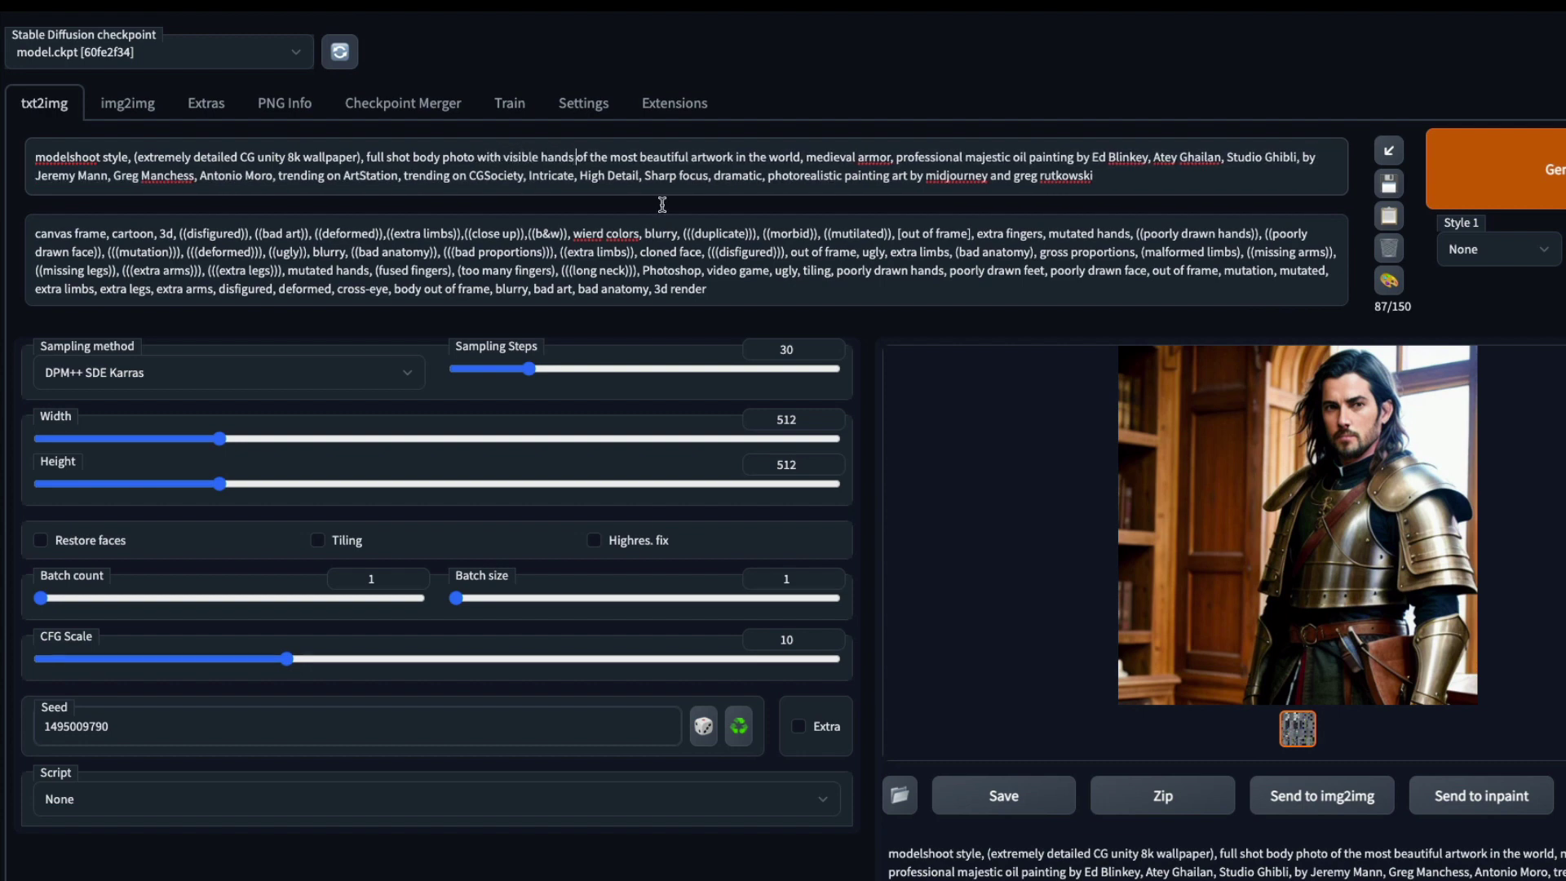
left_click(1541, 168)
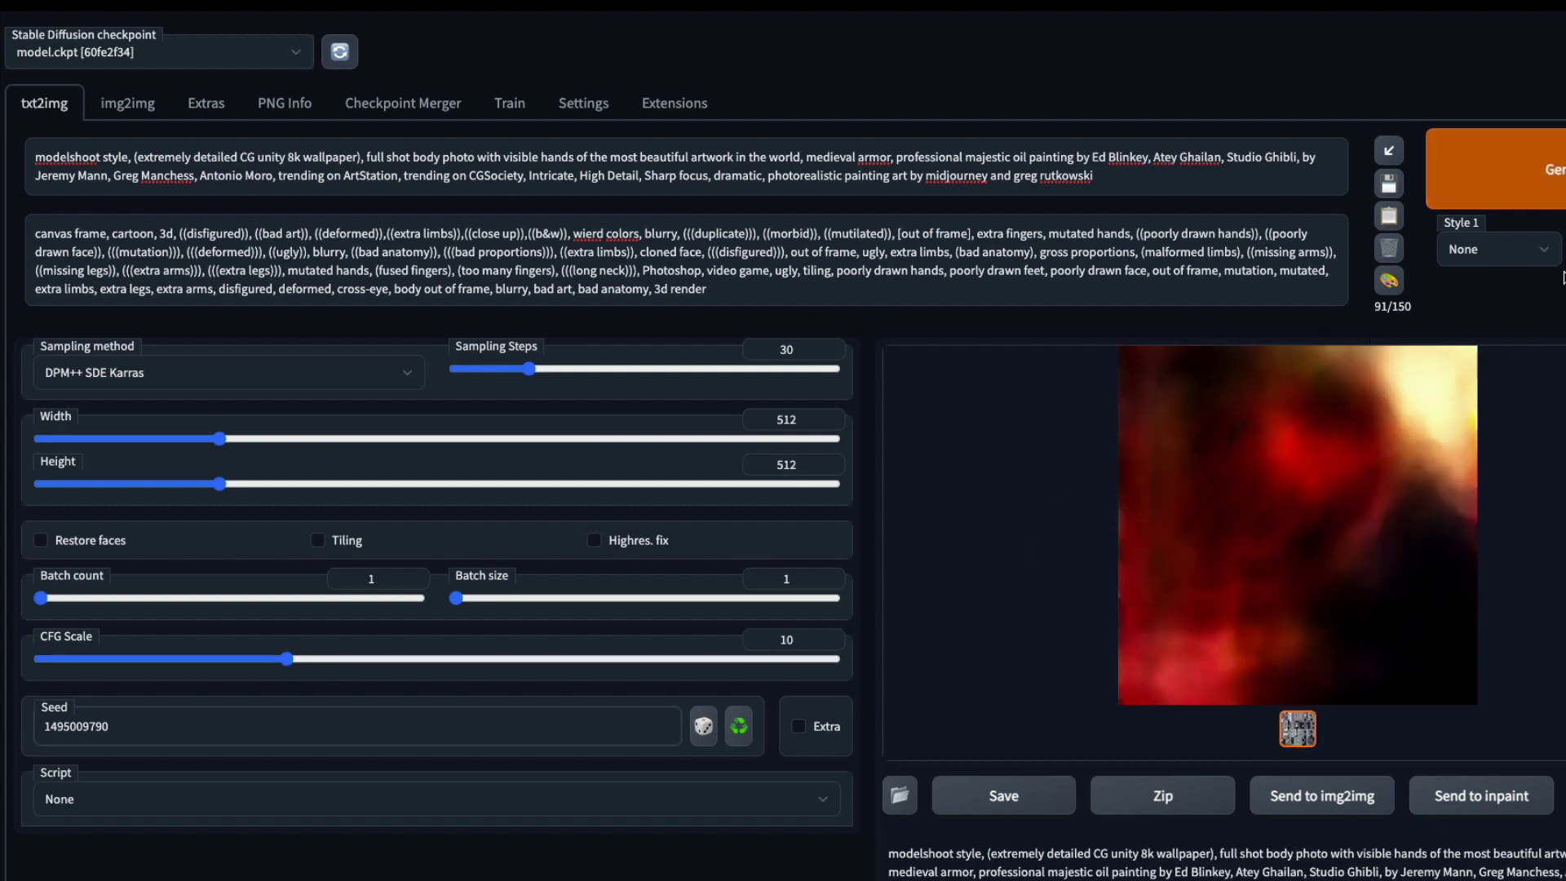
key("ctrl+Return")
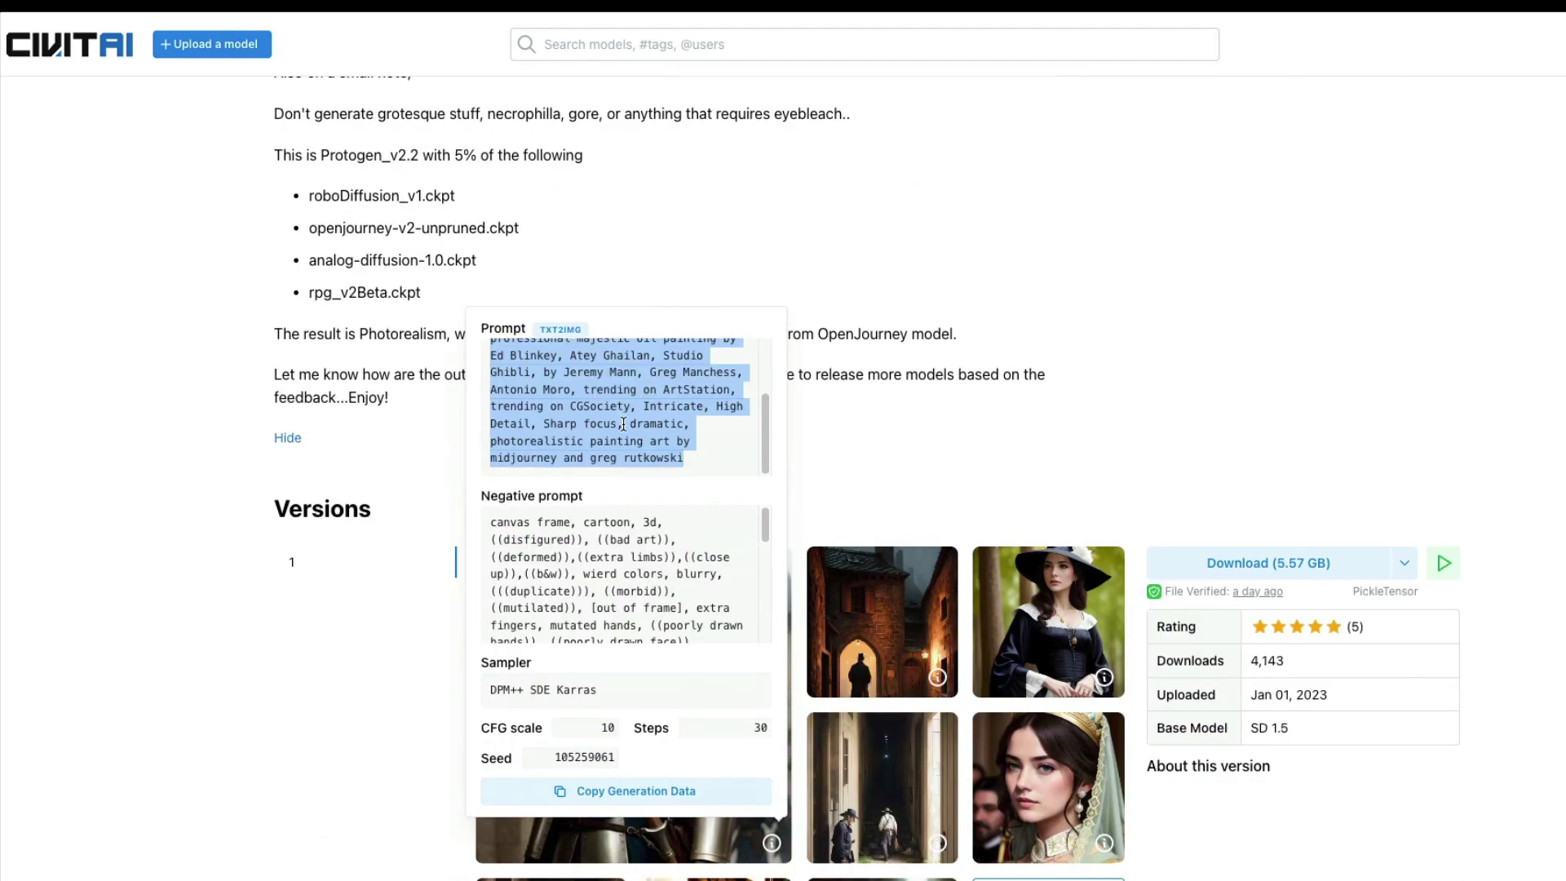
Scroll through the ProtoGen_X3.4 sample images and its merged-source-model notes on Civitai
scroll(623, 424, "down", 2)
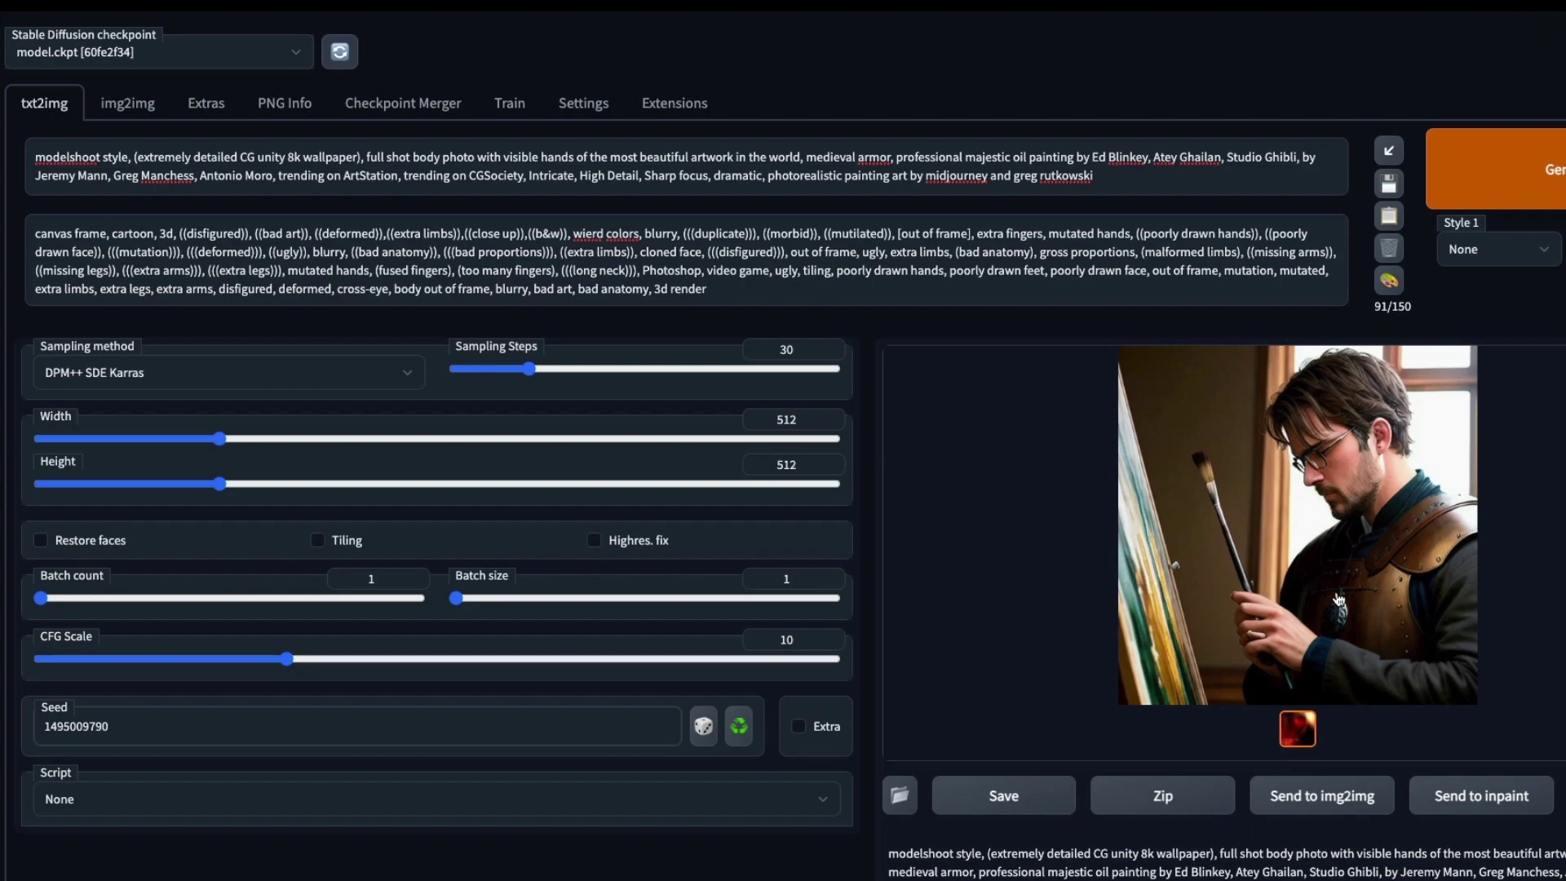
Inspect the armored painter image full size, then delete 'visible' from the prompt
left_click(1338, 599)
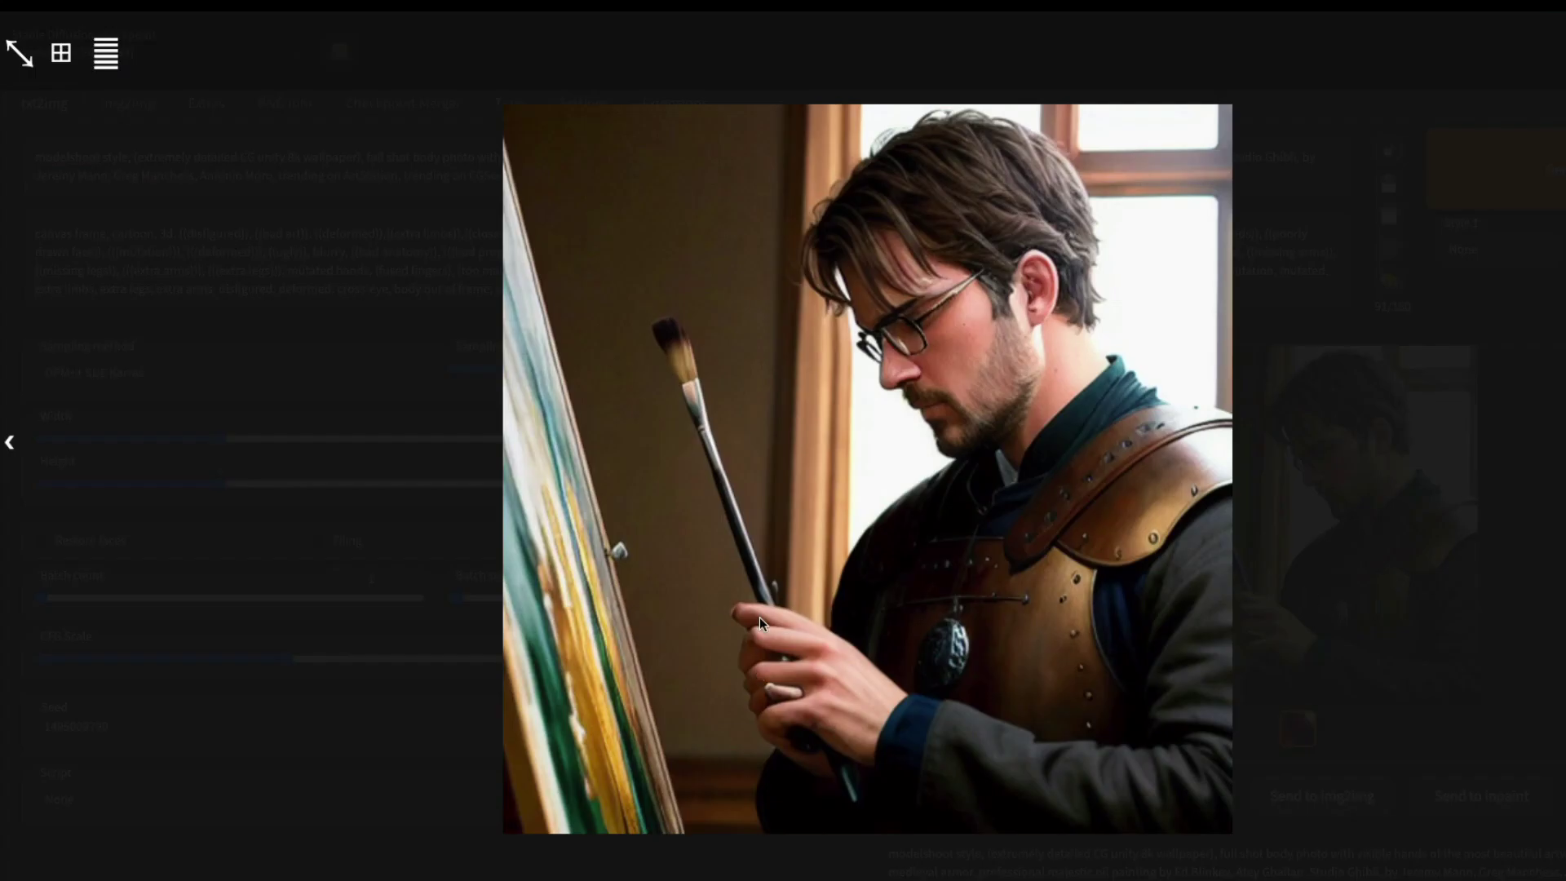
left_click(835, 706)
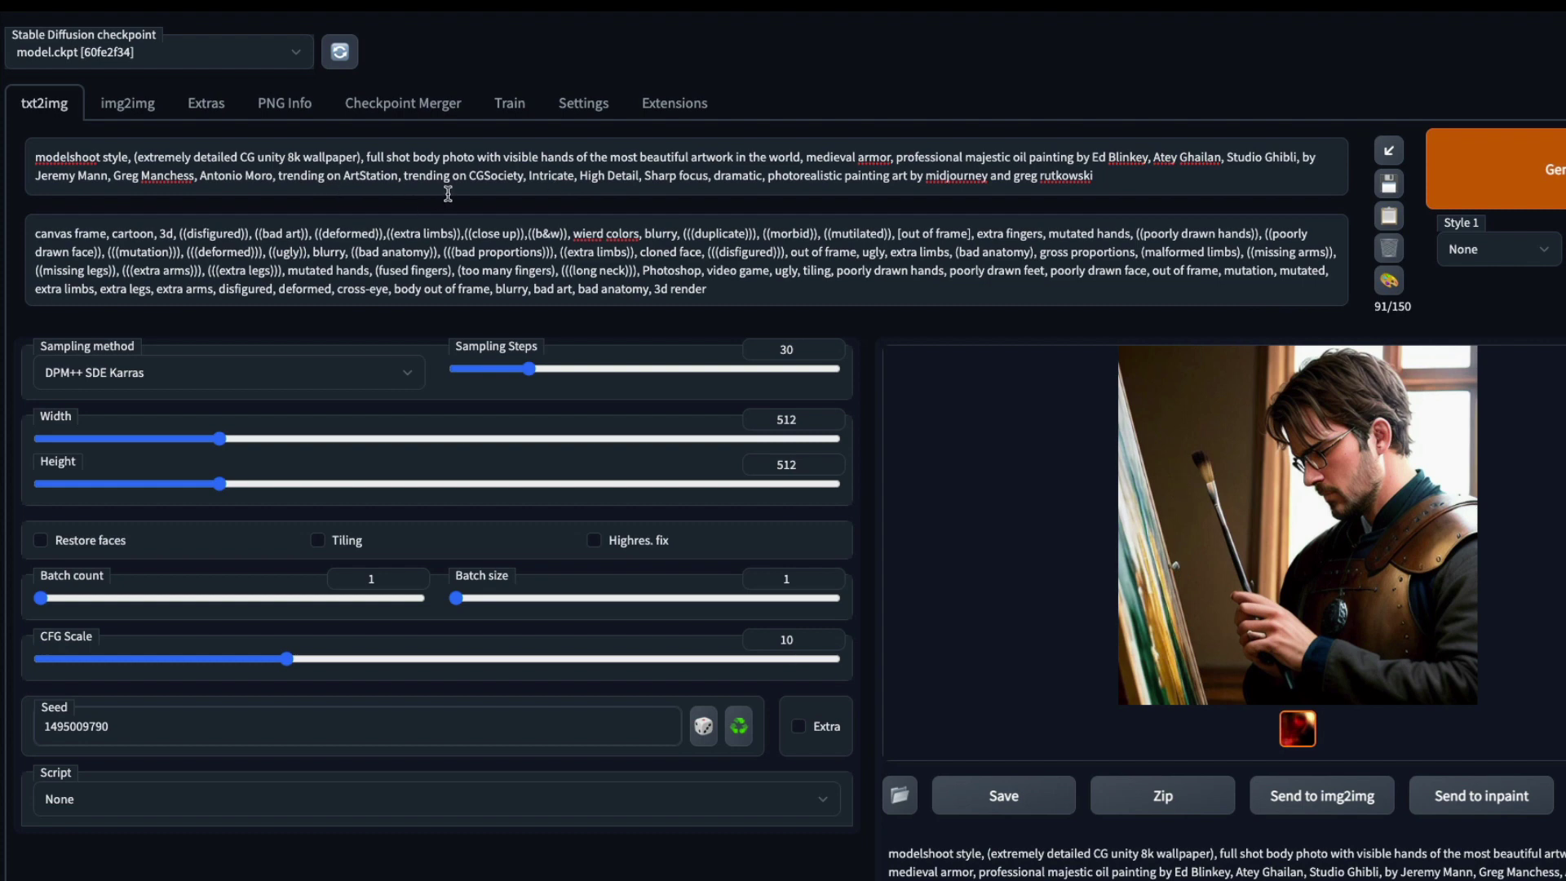
double_click(532, 159)
key("BackSpace")
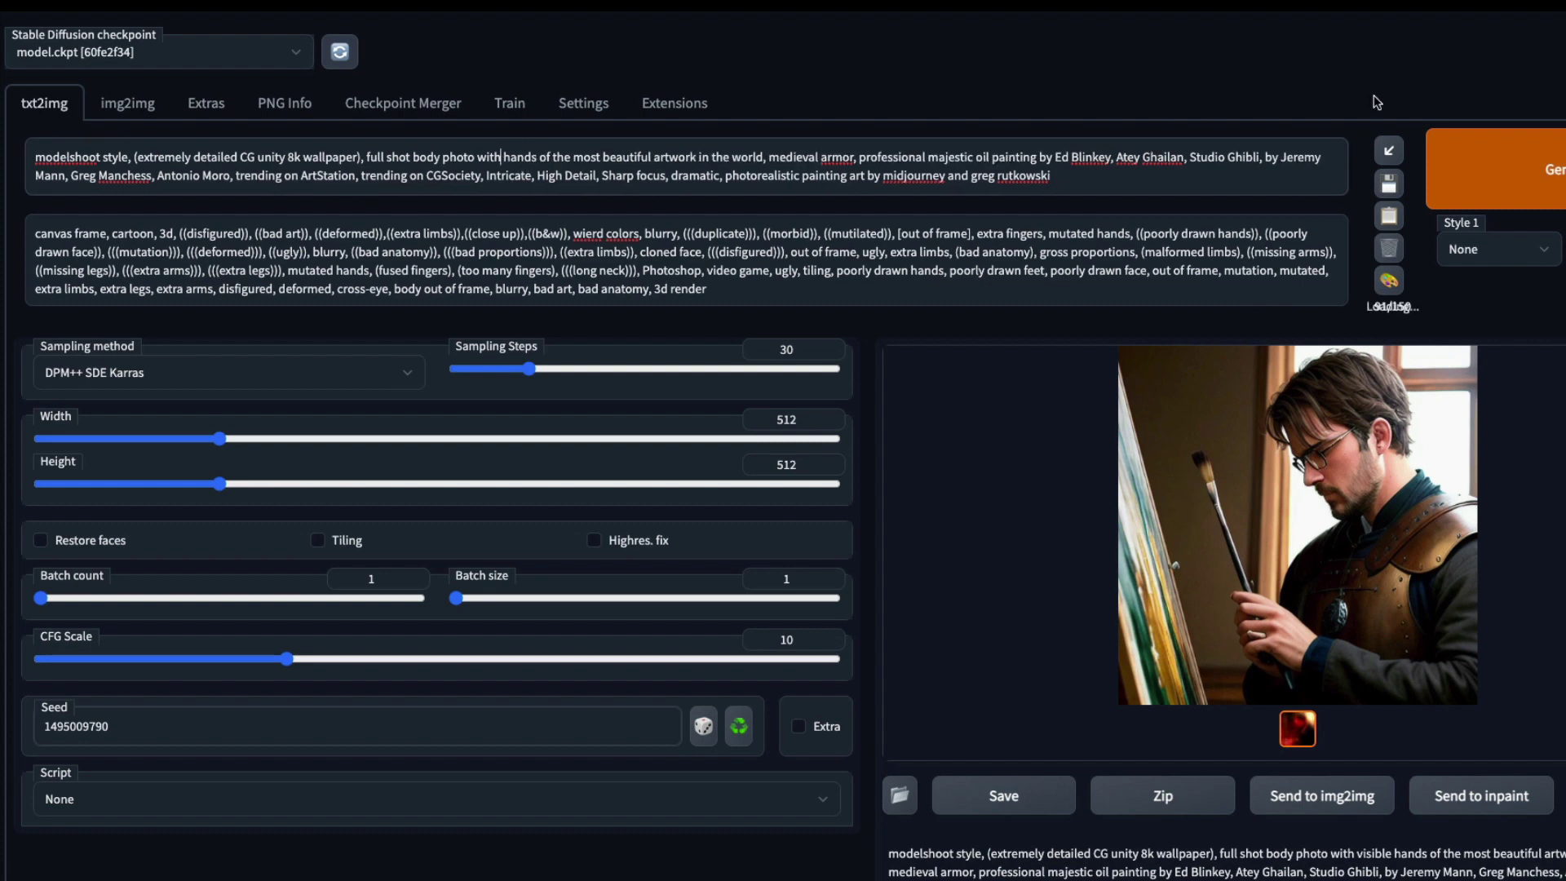
Generate the new medieval armor portrait and check it in the enlarged view
left_click(1496, 147)
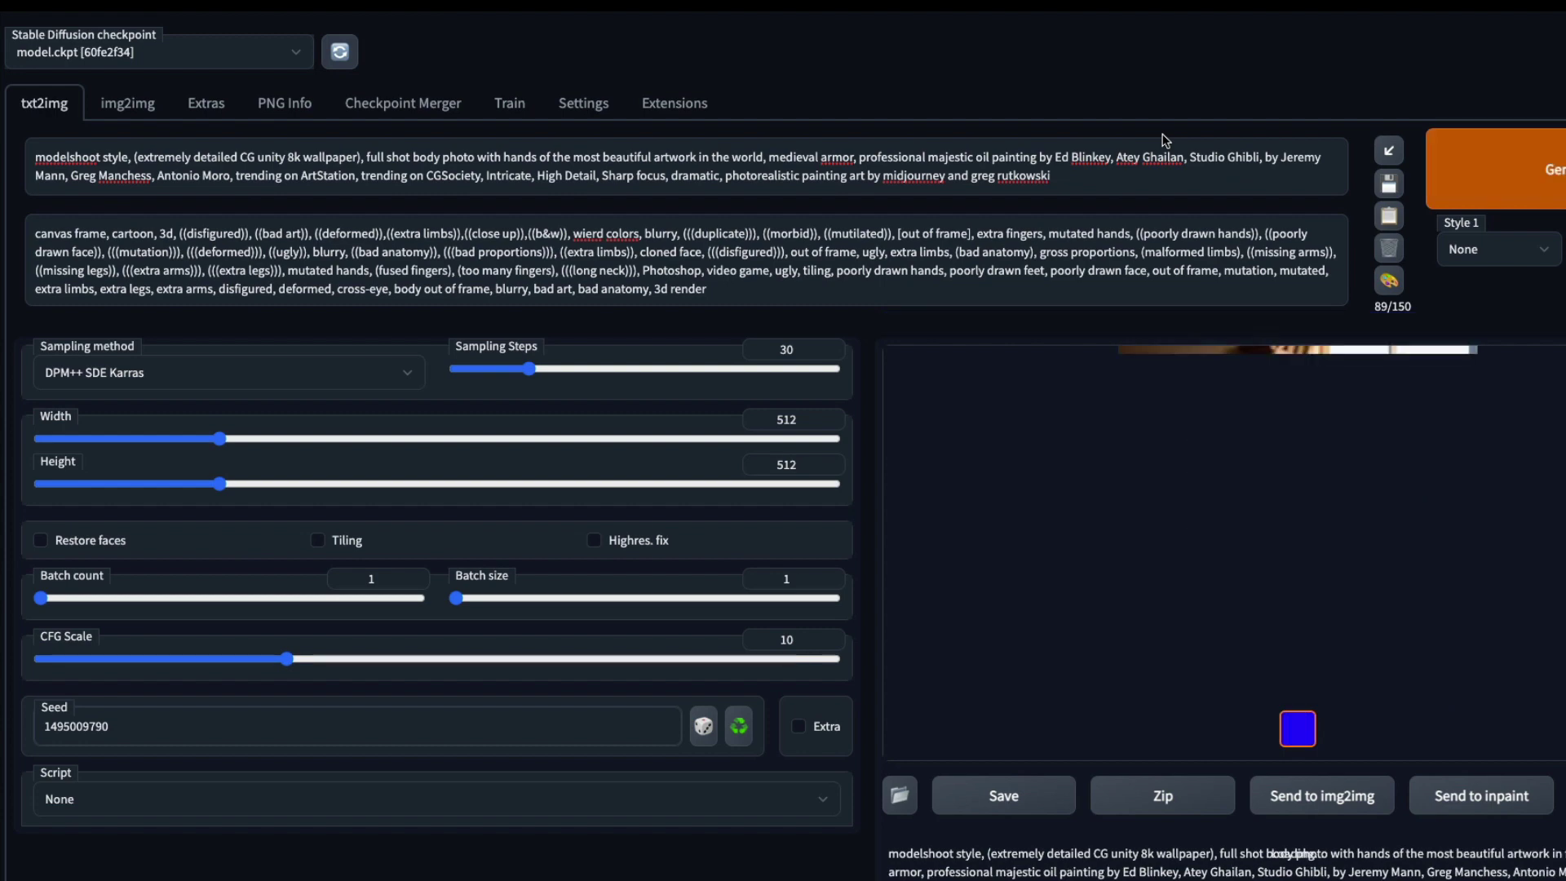
left_click(1319, 499)
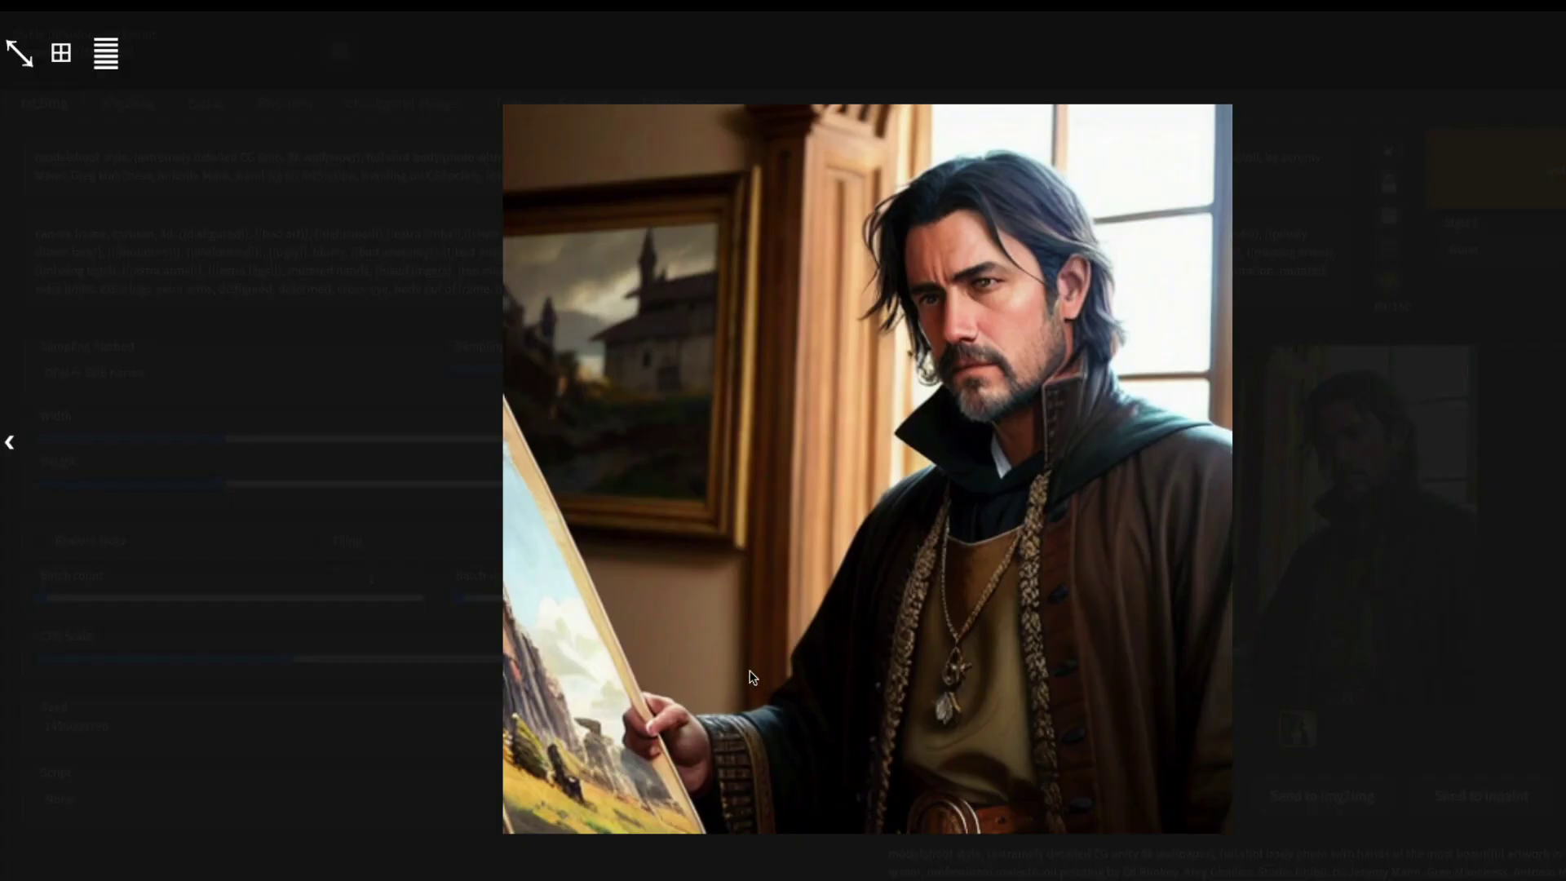
left_click(1251, 585)
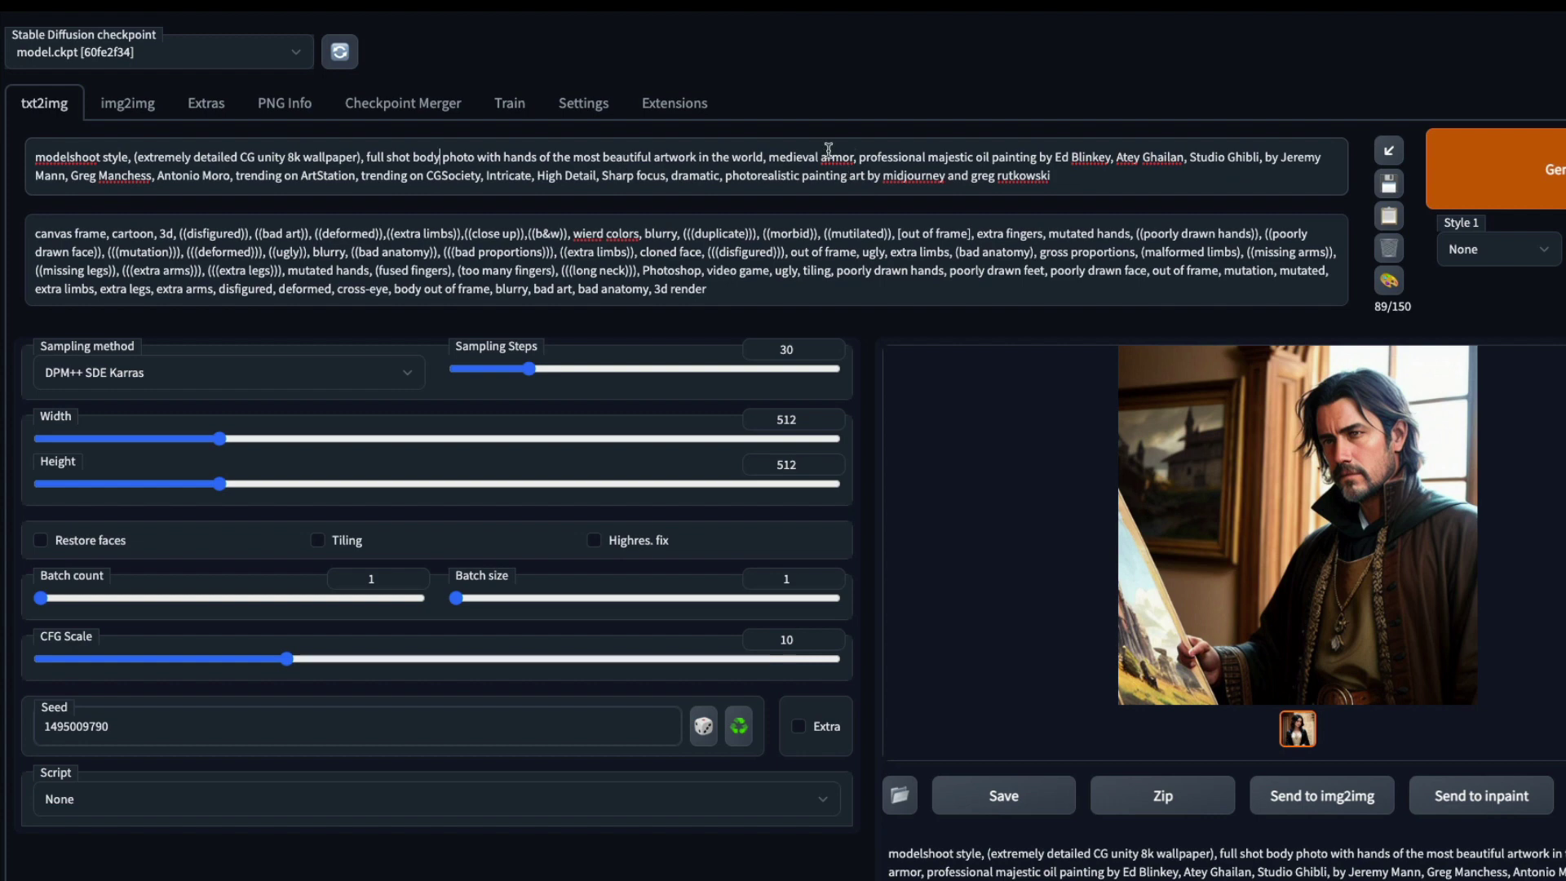
Replace 'medieval armor,' with 'lara croft,' in the prompt, generate, and view the result full size
left_click_drag(856, 162, 772, 163)
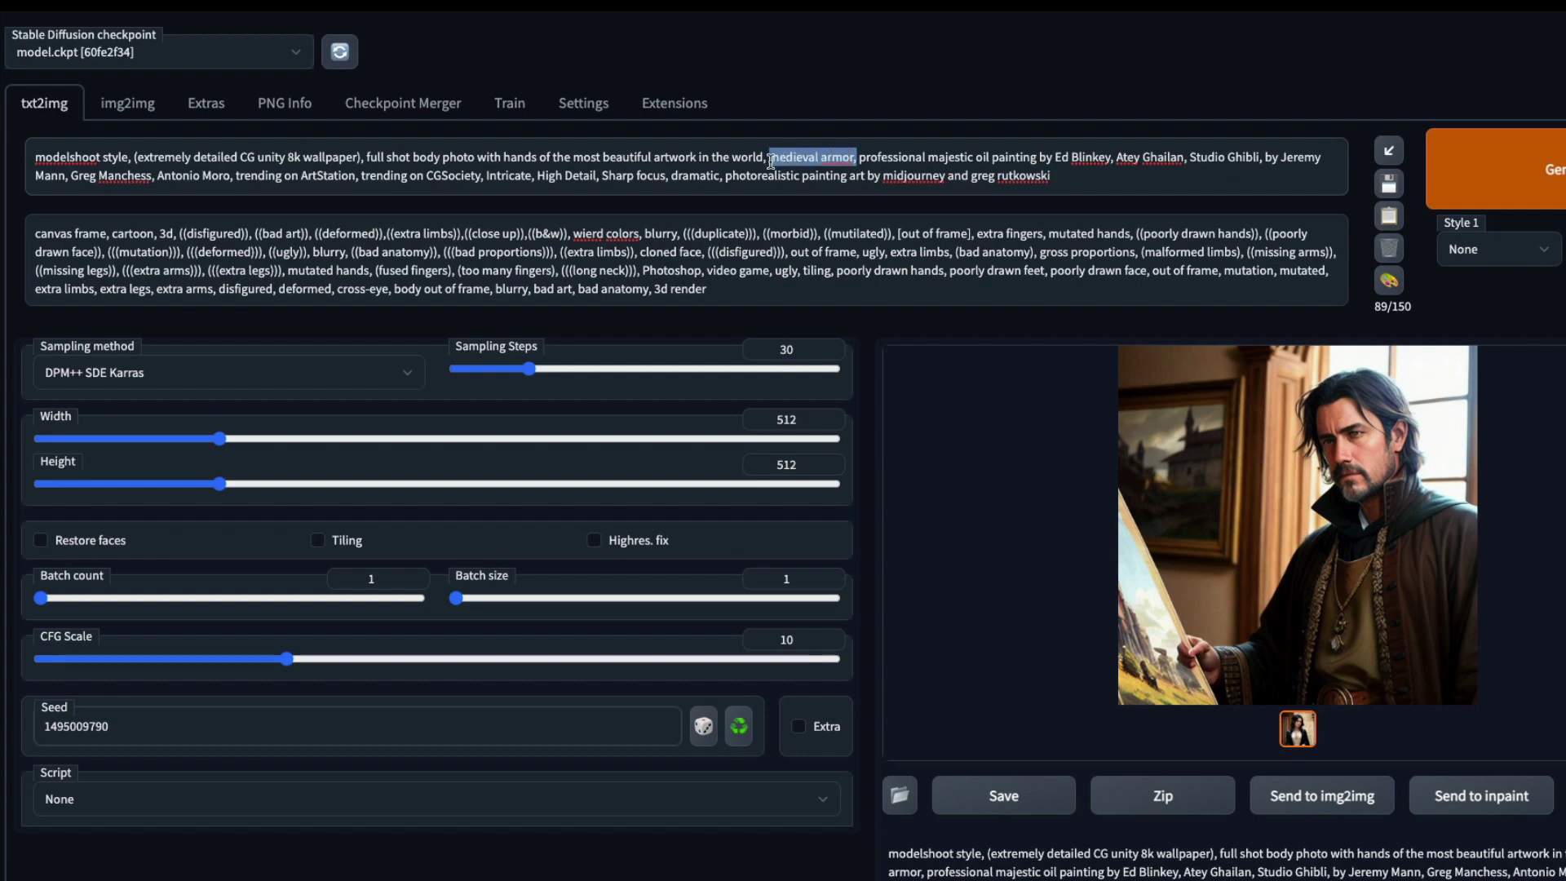
type("lara crof")
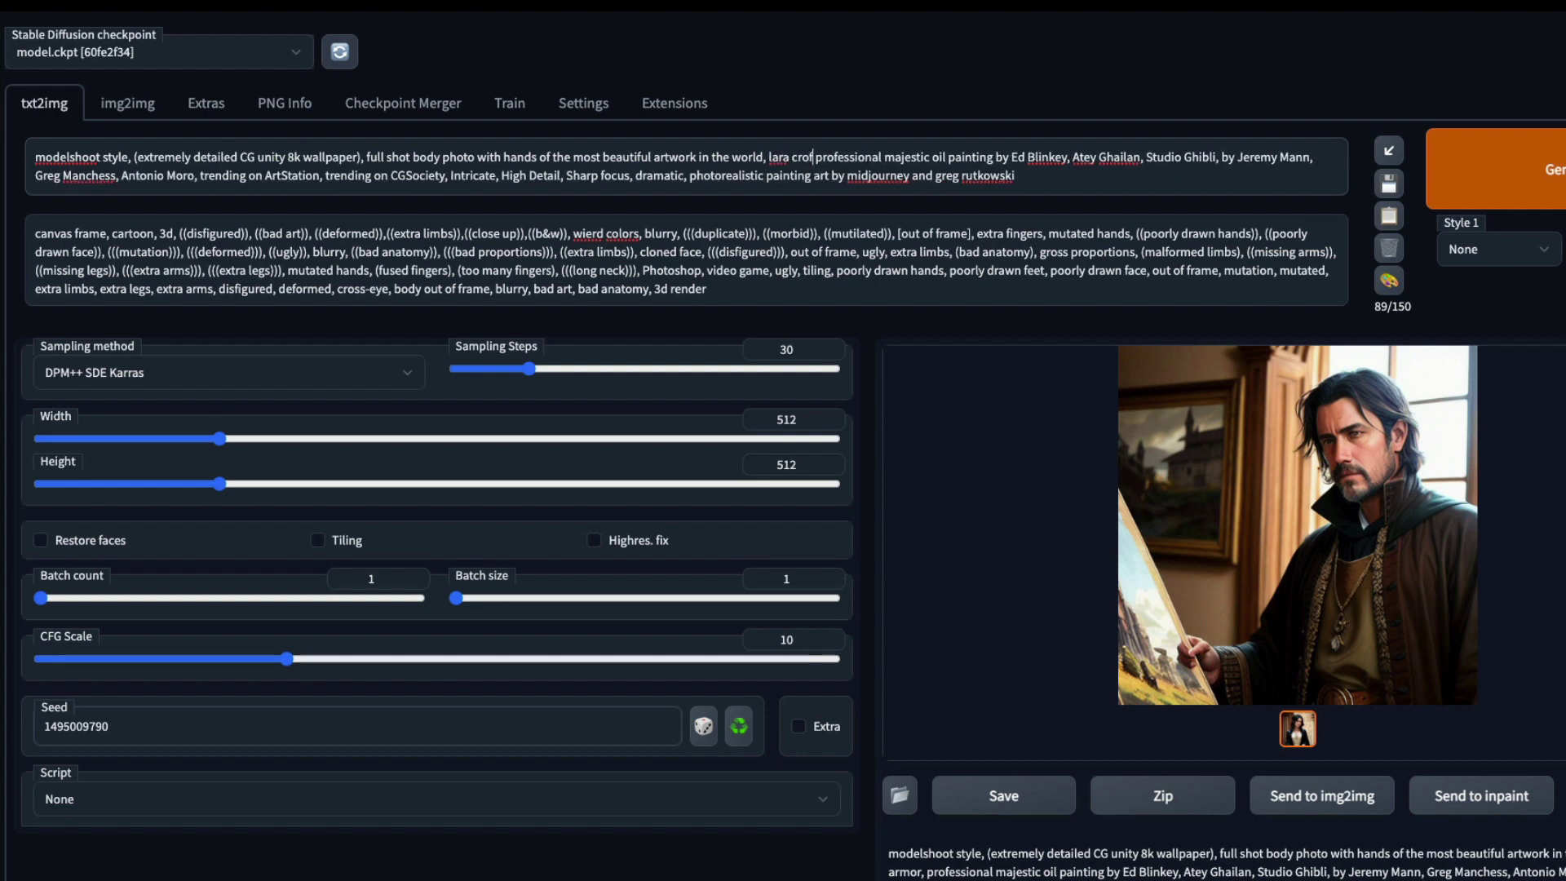
type("t,")
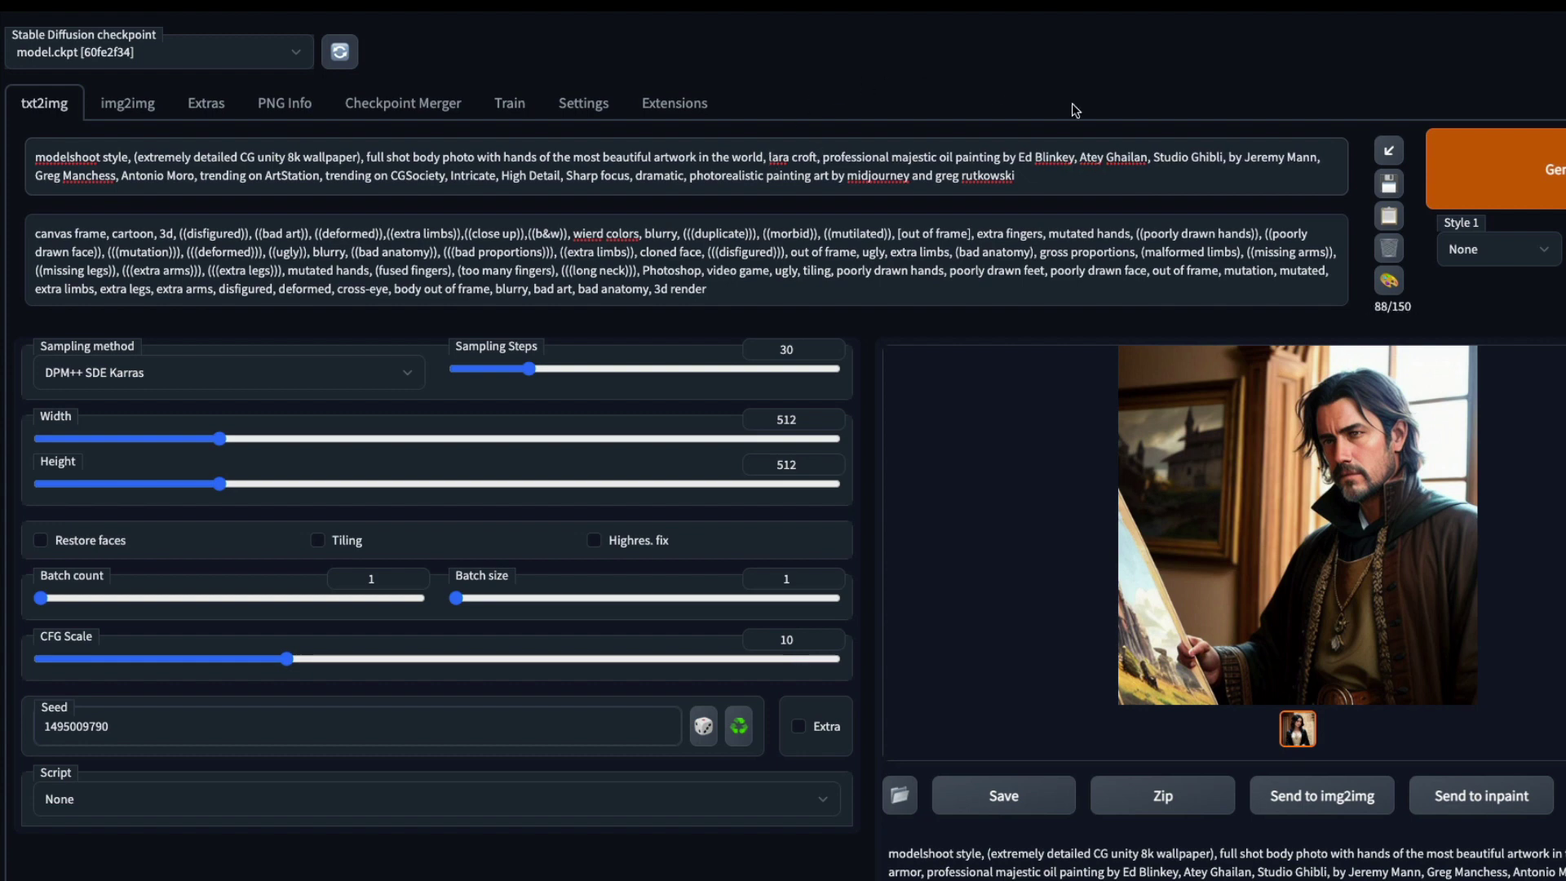
left_click(1442, 180)
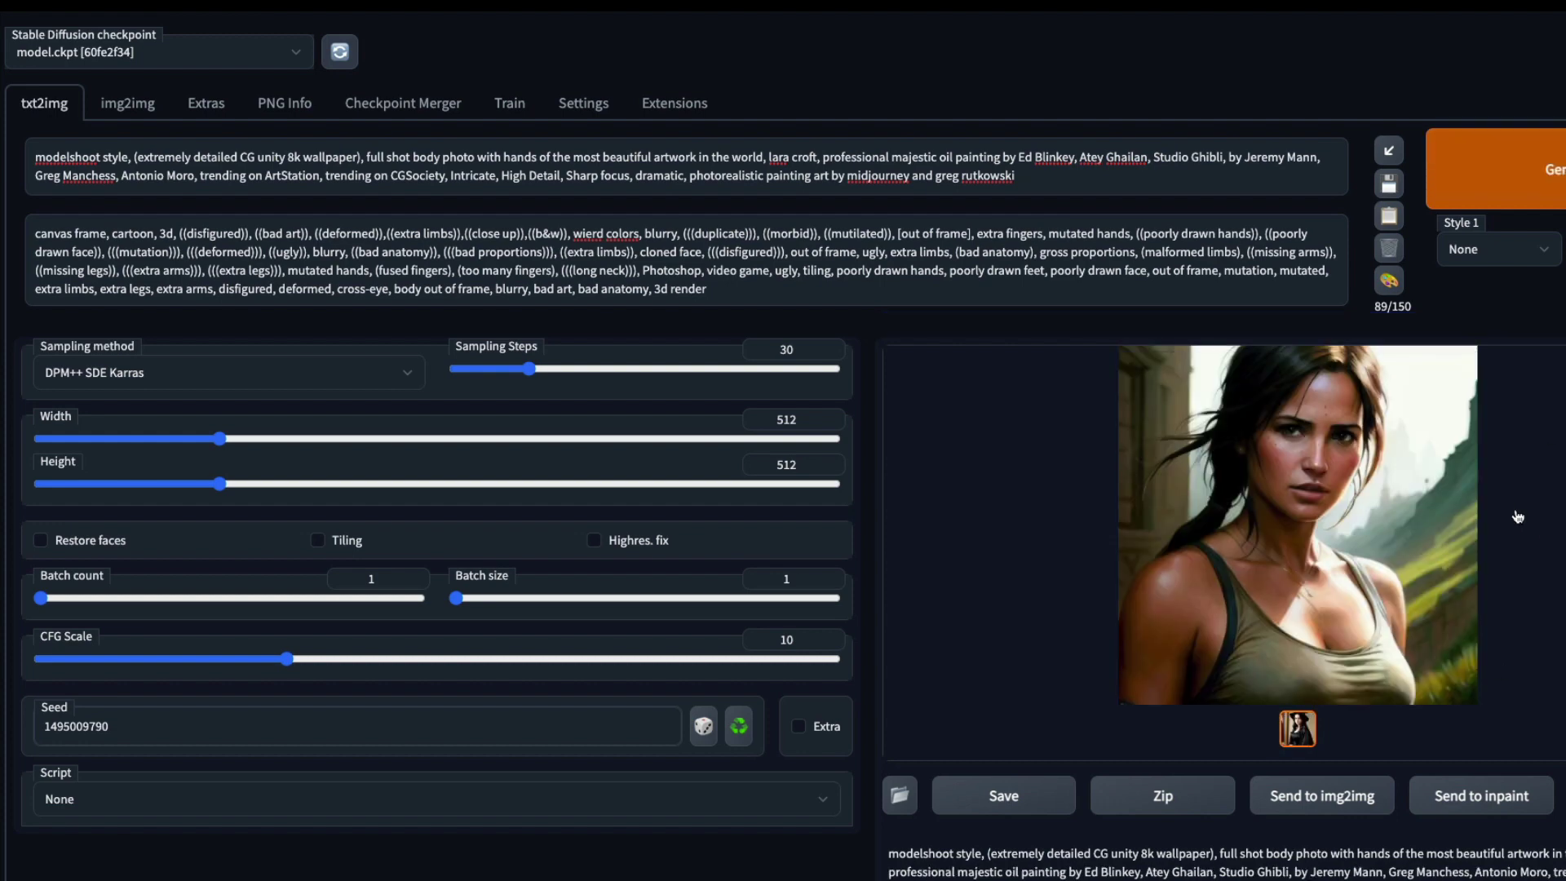
left_click(1374, 523)
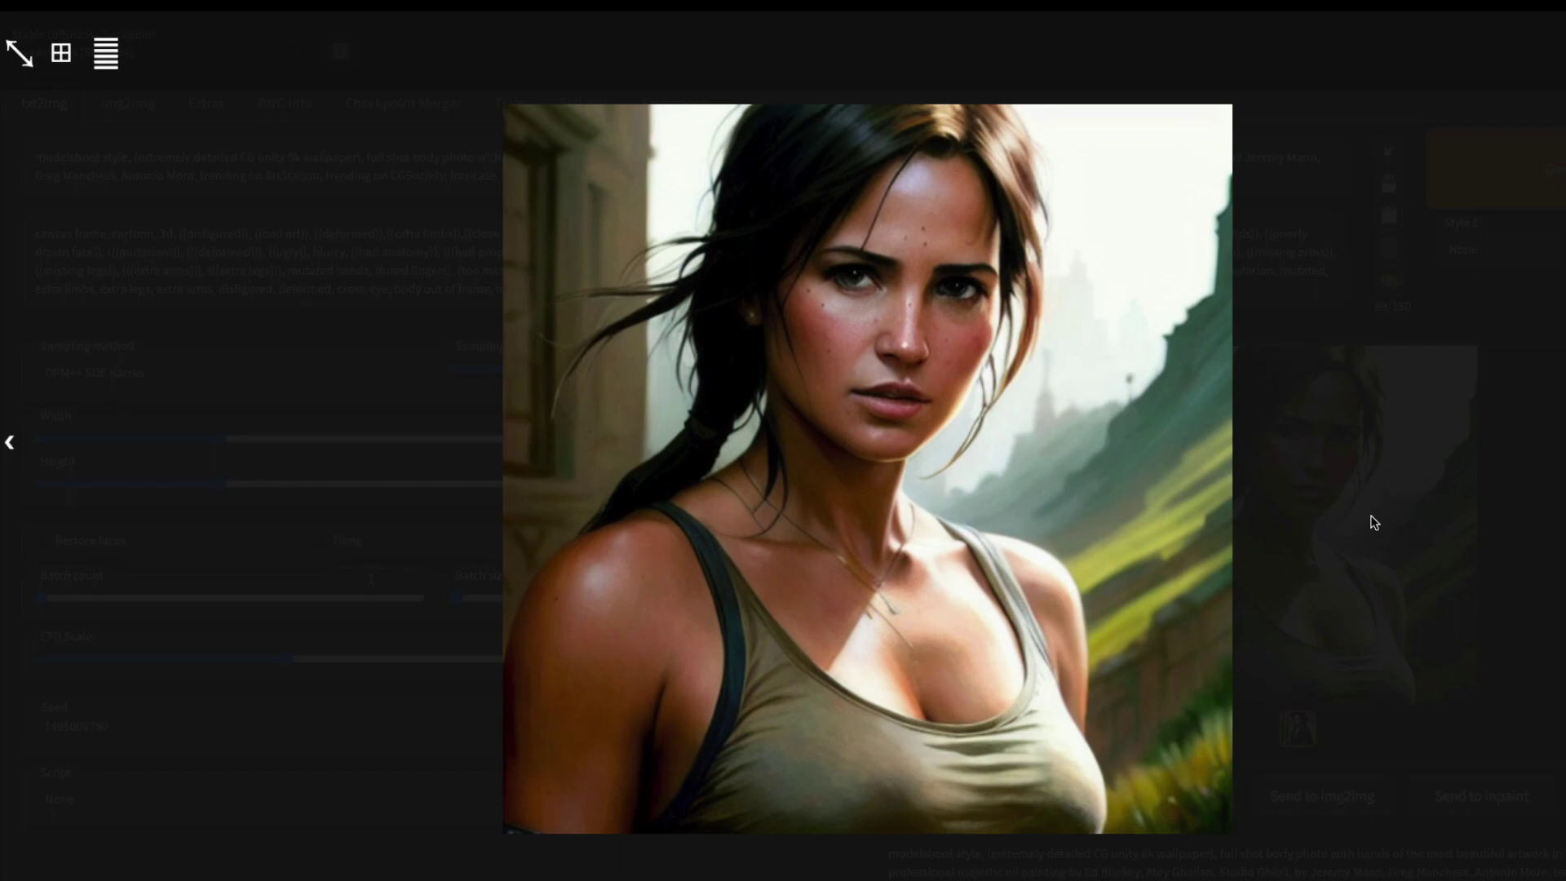
left_click(1374, 523)
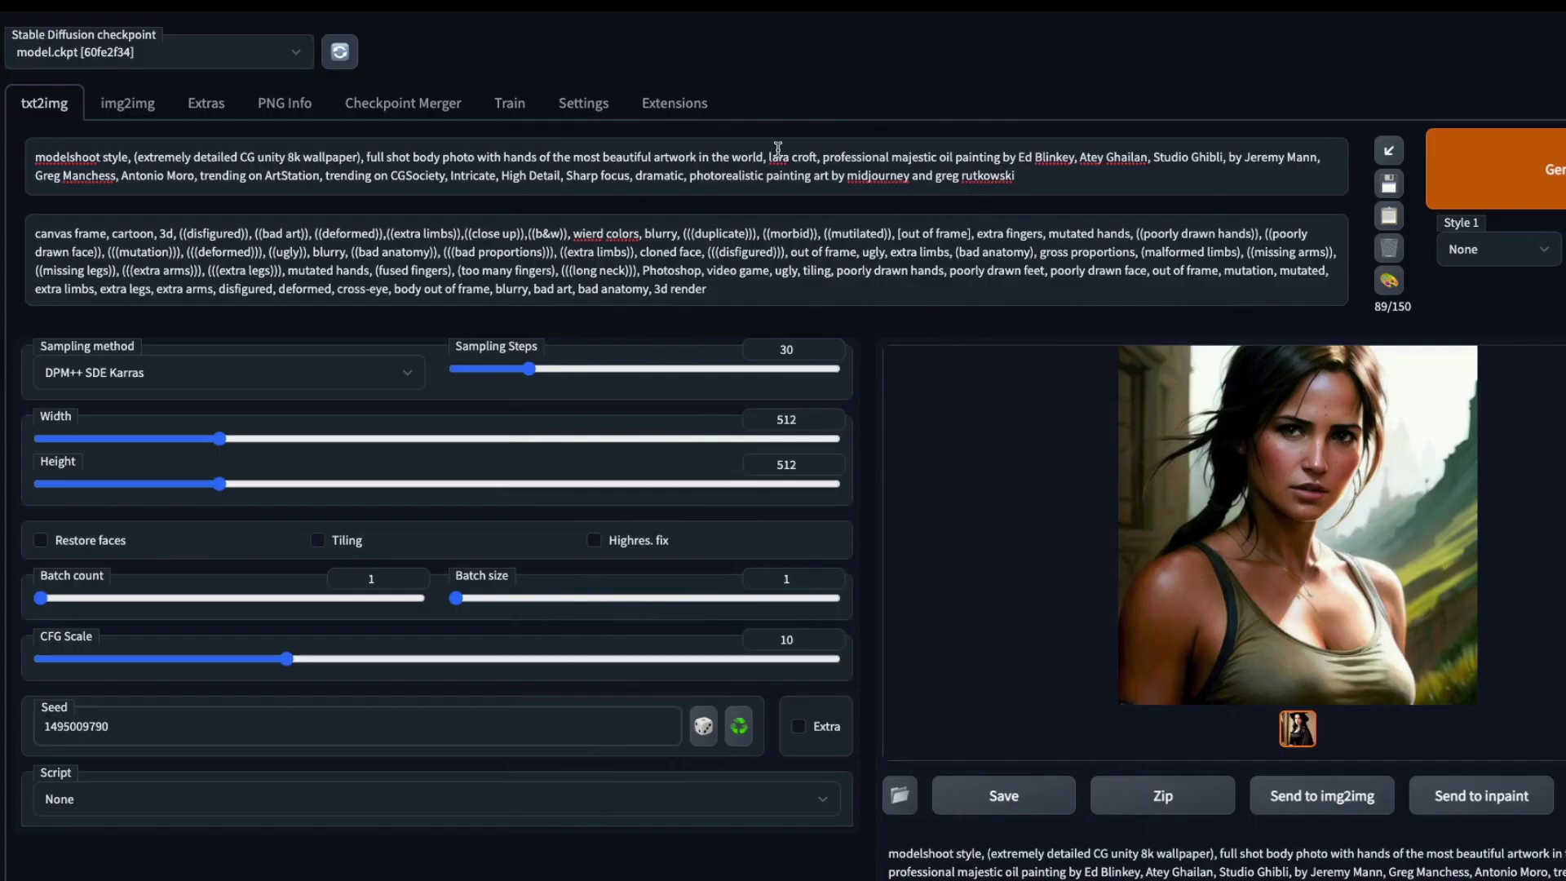
left_click_drag(767, 157, 817, 157)
Change 'lara croft' to 'wonder woman' with correct spacing and generate the image
type("wonder woman")
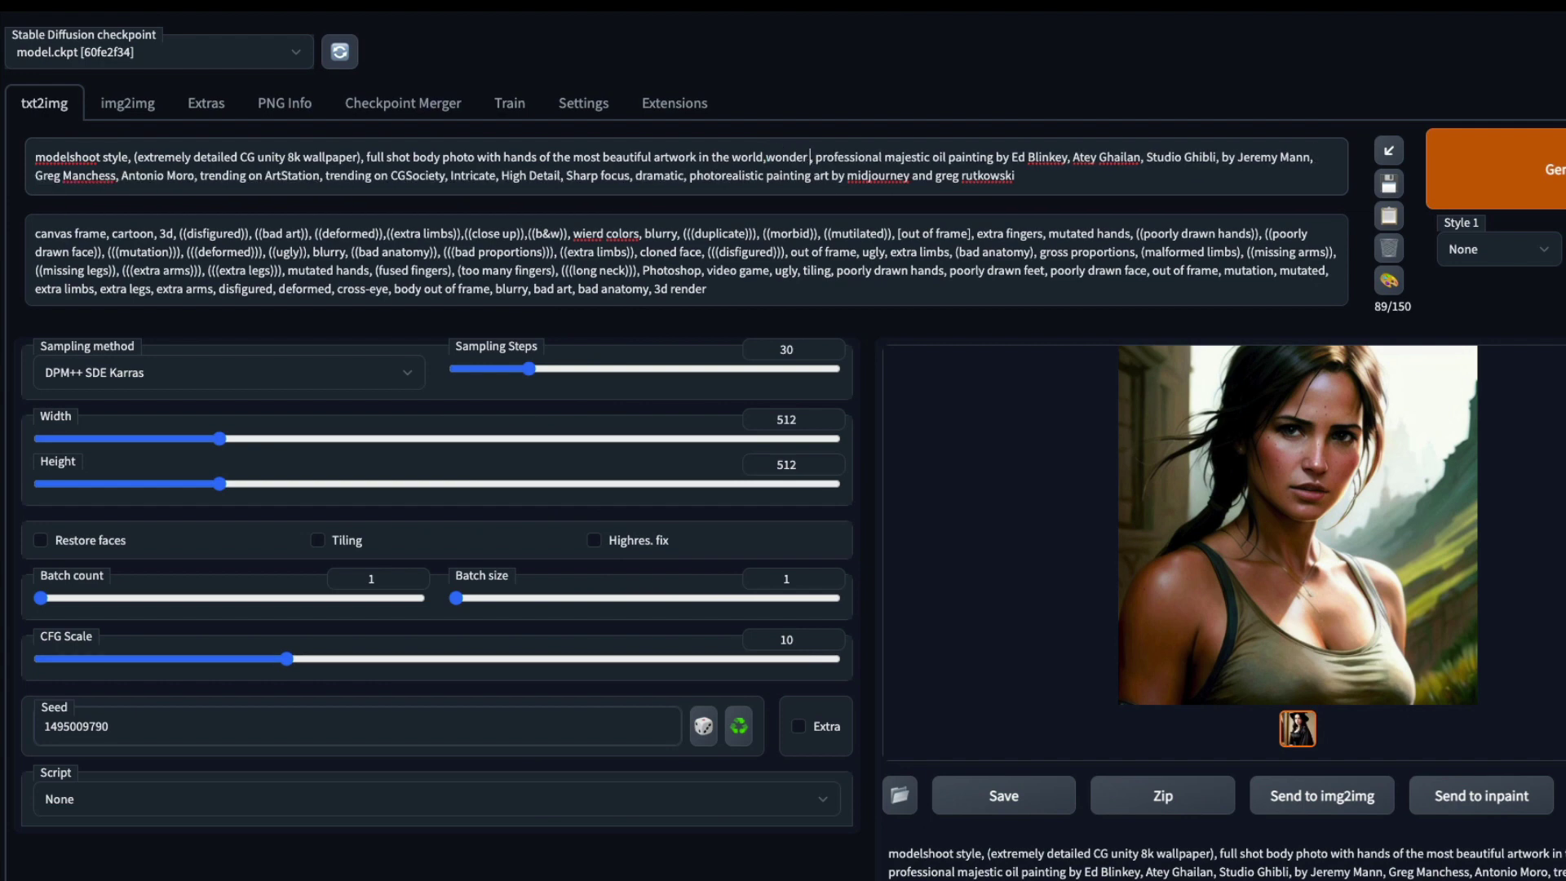
left_click(766, 157)
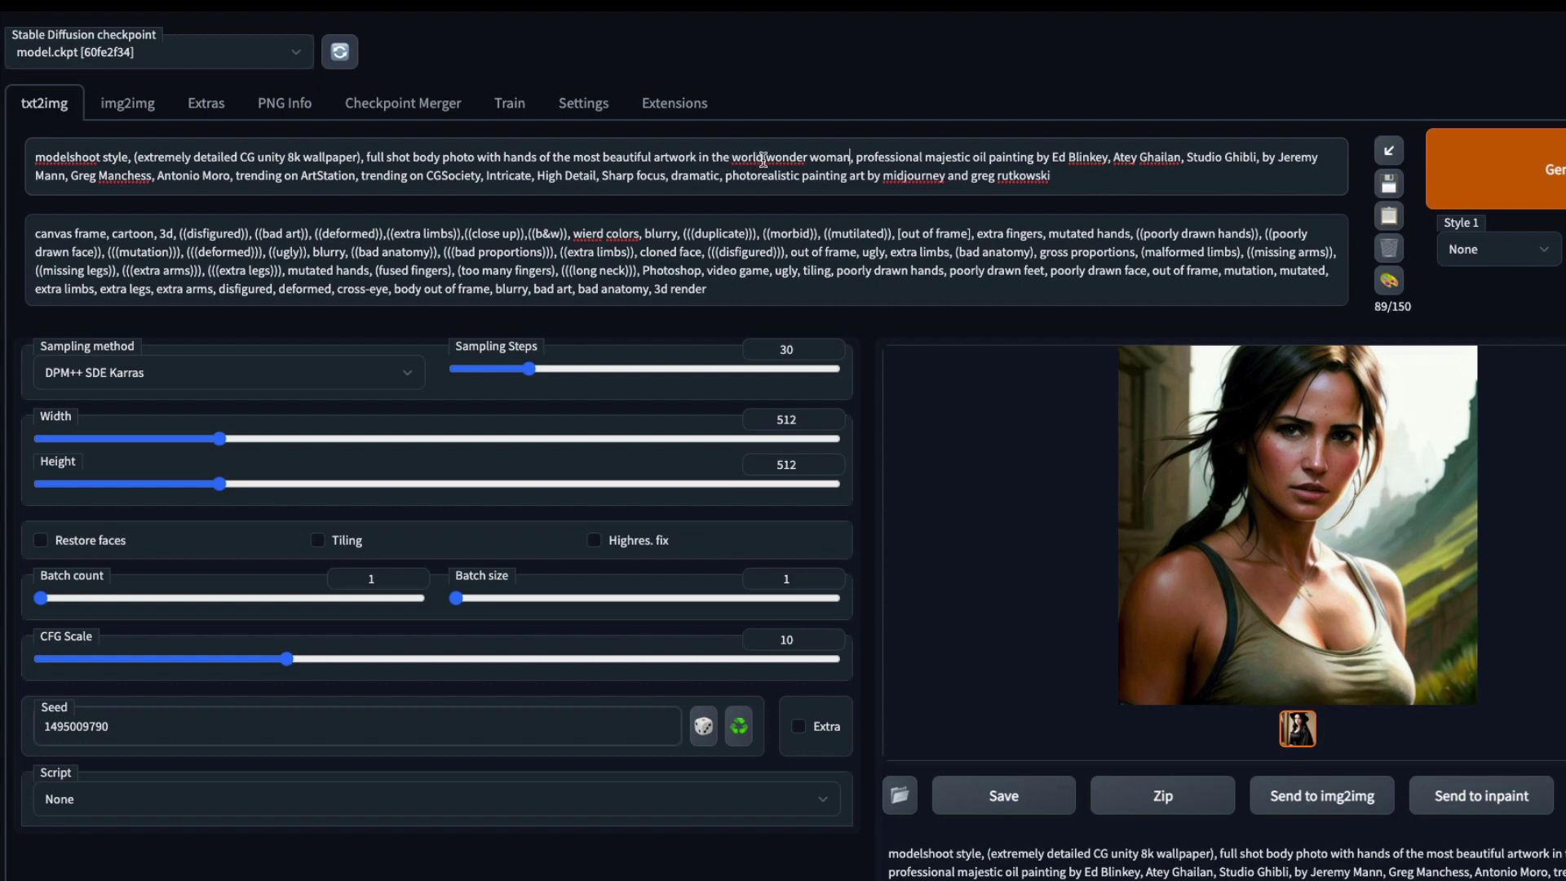
left_click(1517, 175)
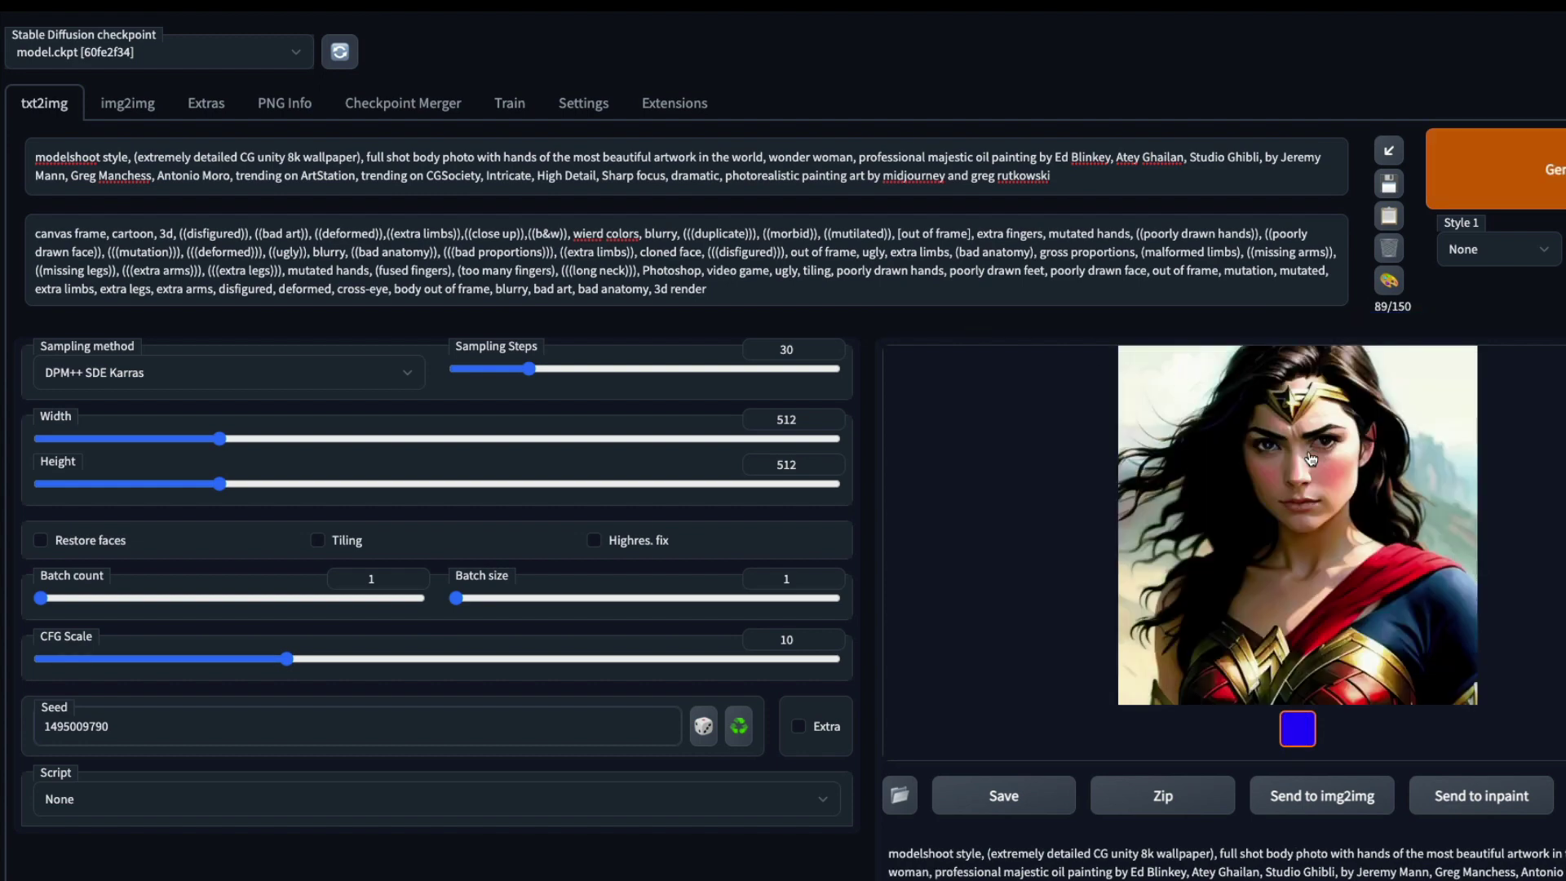
triple_click(683, 166)
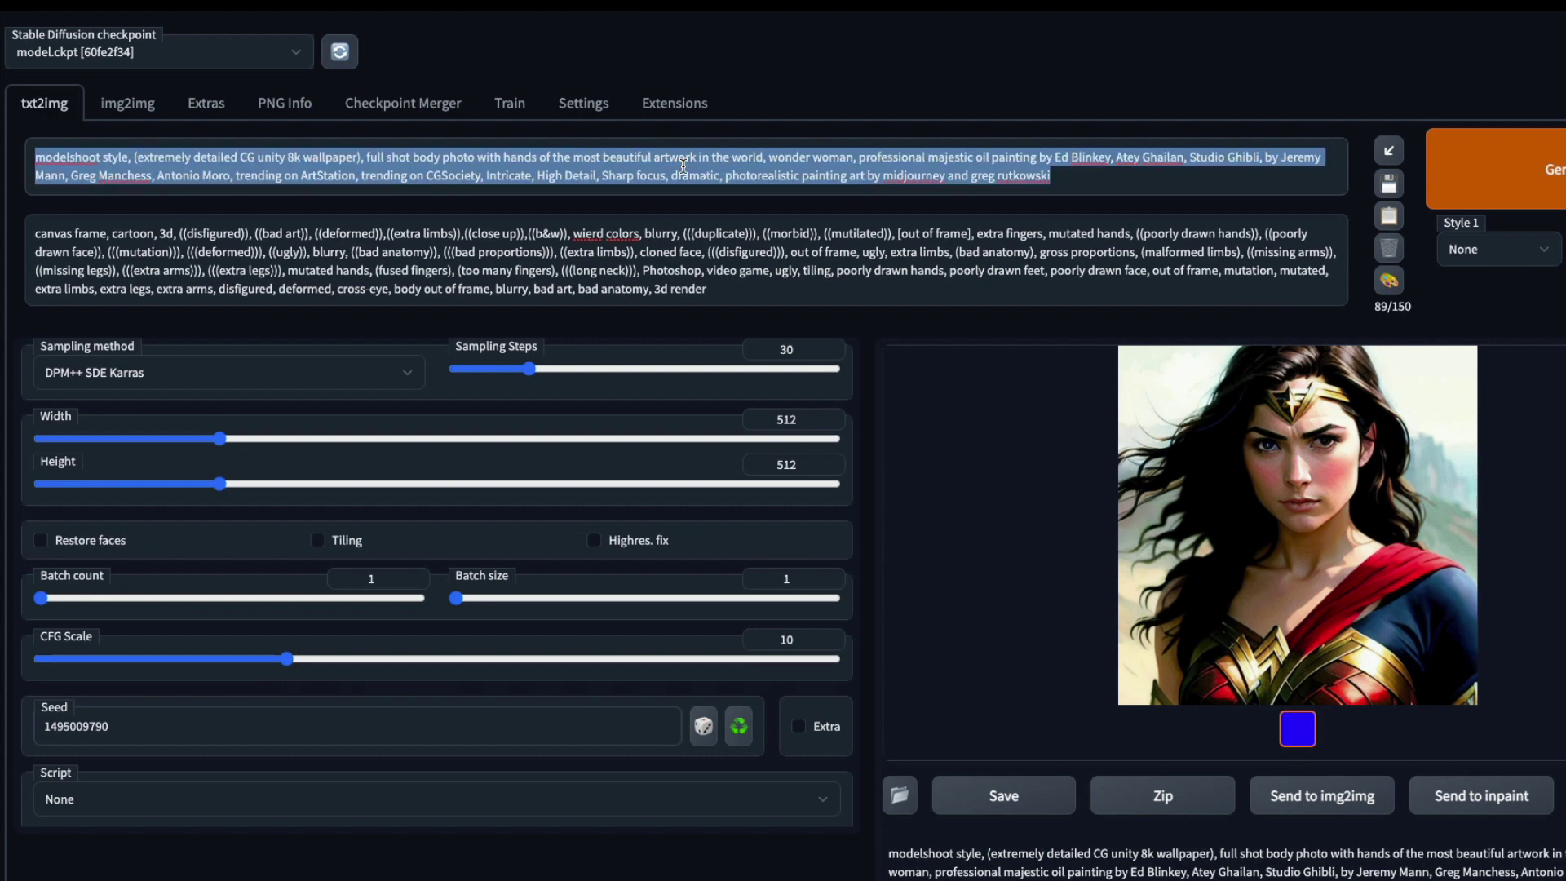
Generate 'close up studio lighting portrait of a young chinese girl' and view it full size
type("close up studi")
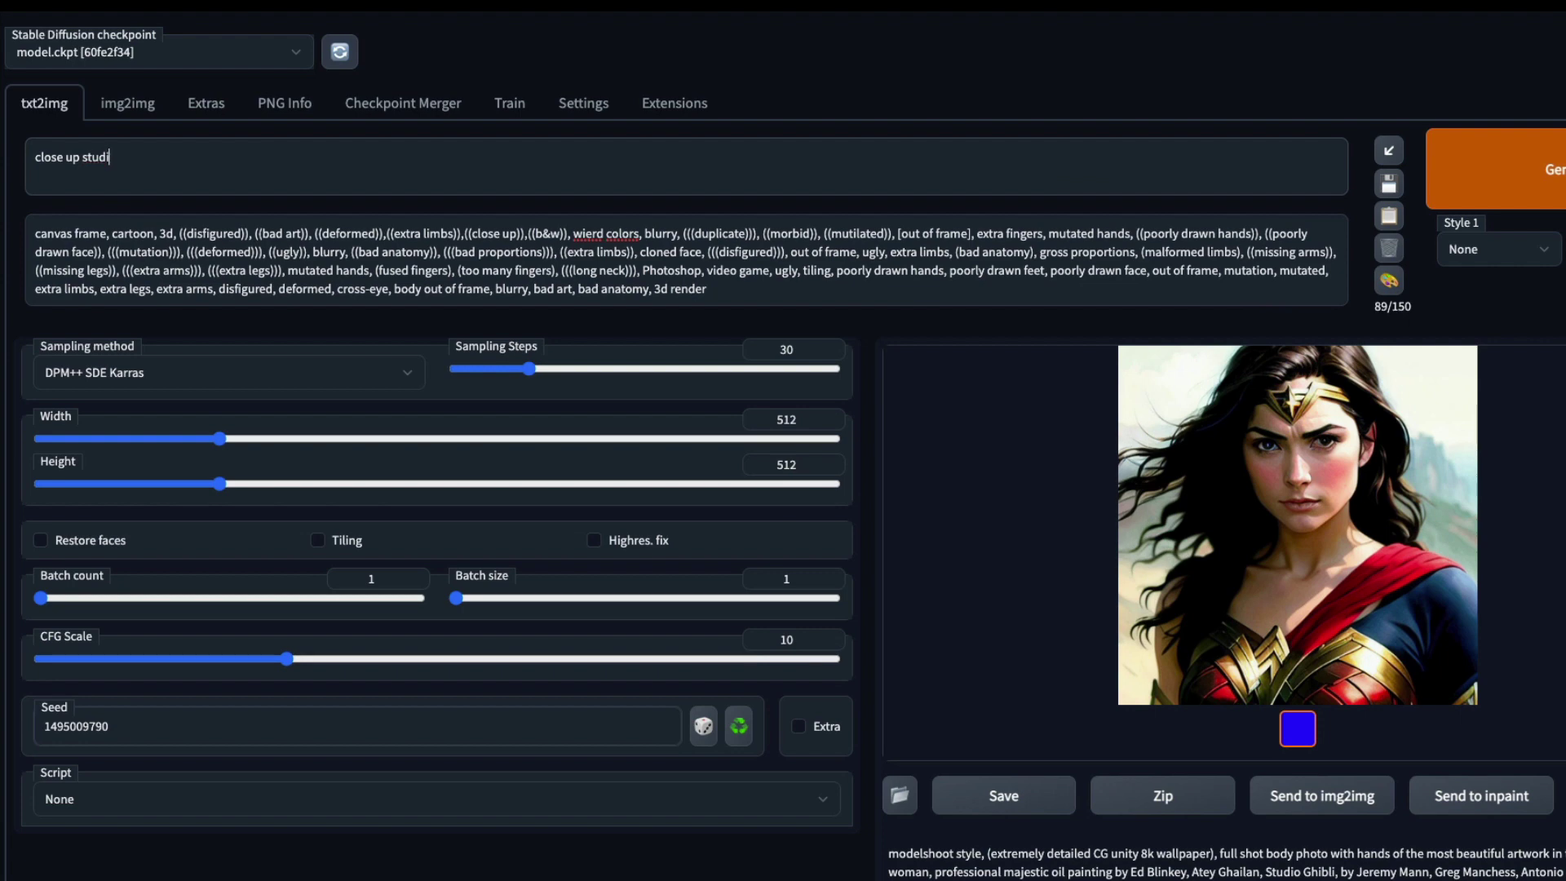
type("o lighting portrait of a young chi")
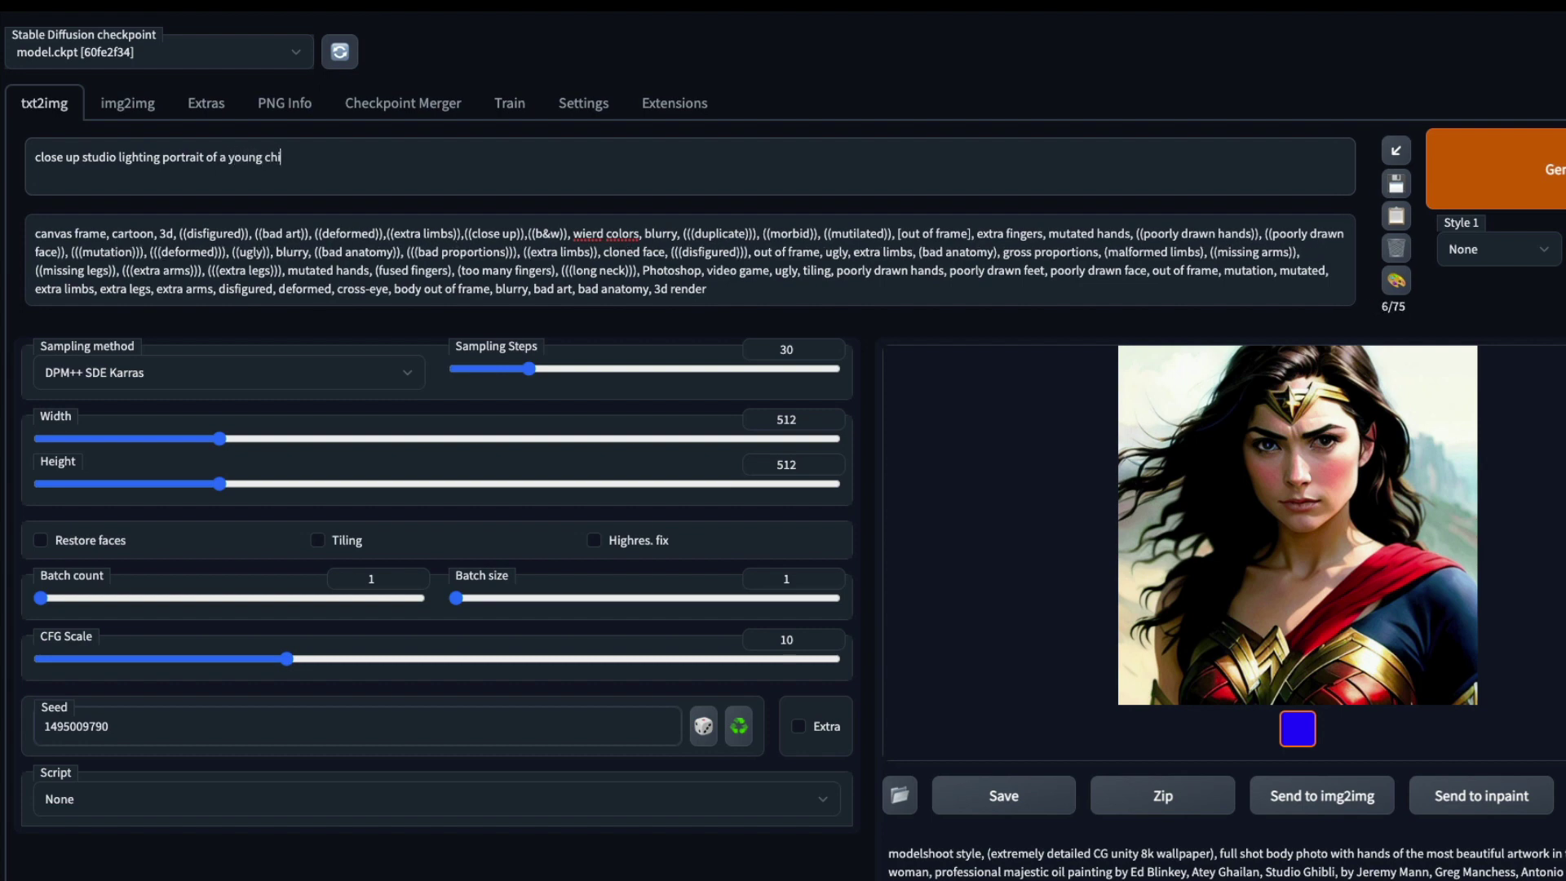
type("nese girl")
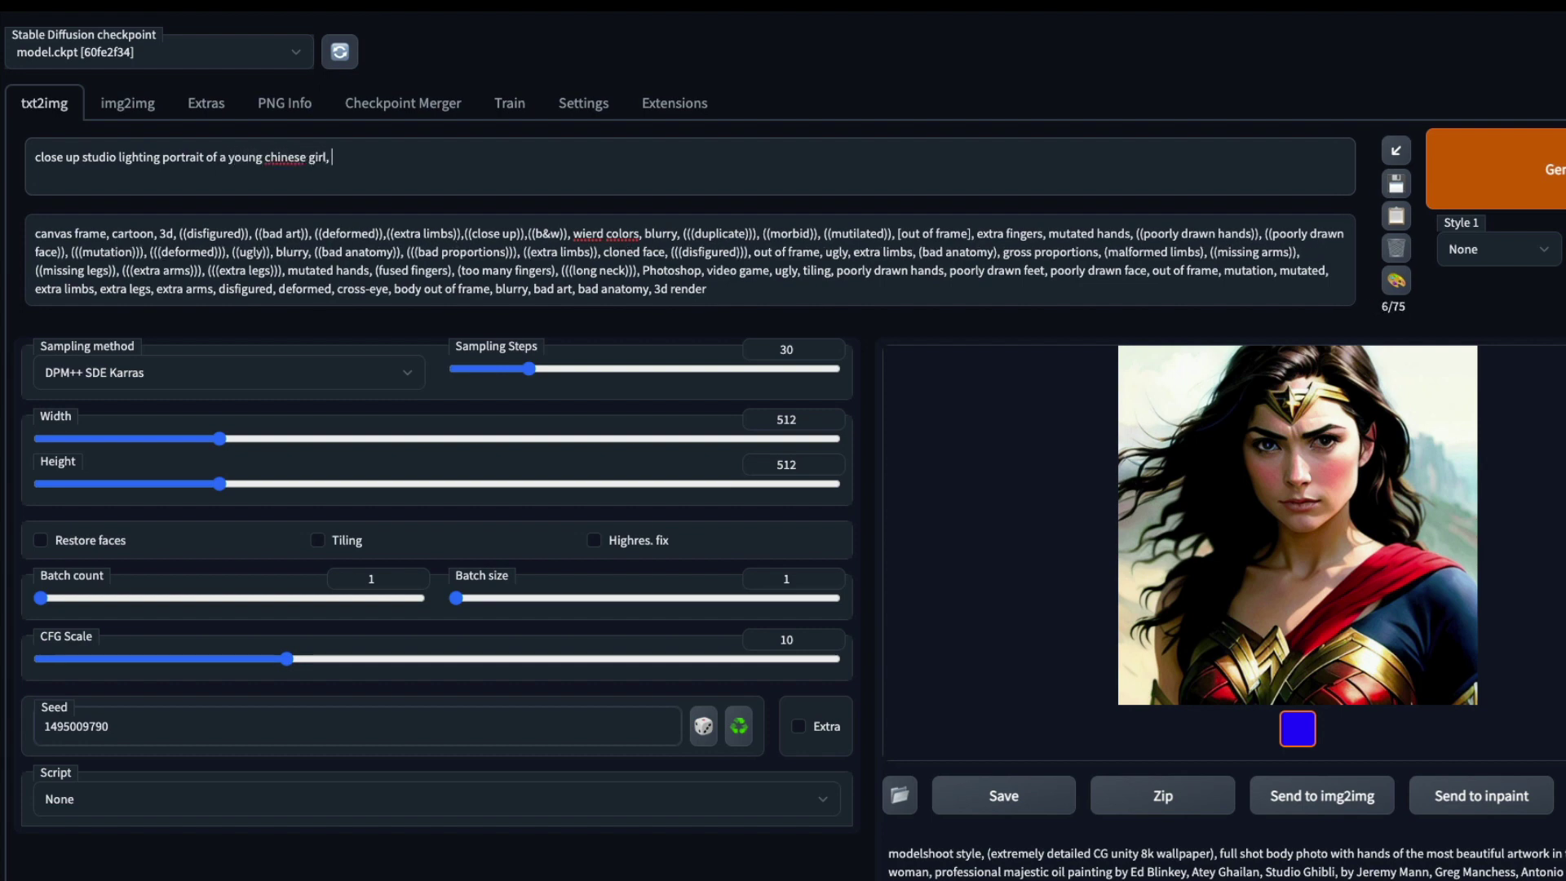
type(",")
key("BackSpace")
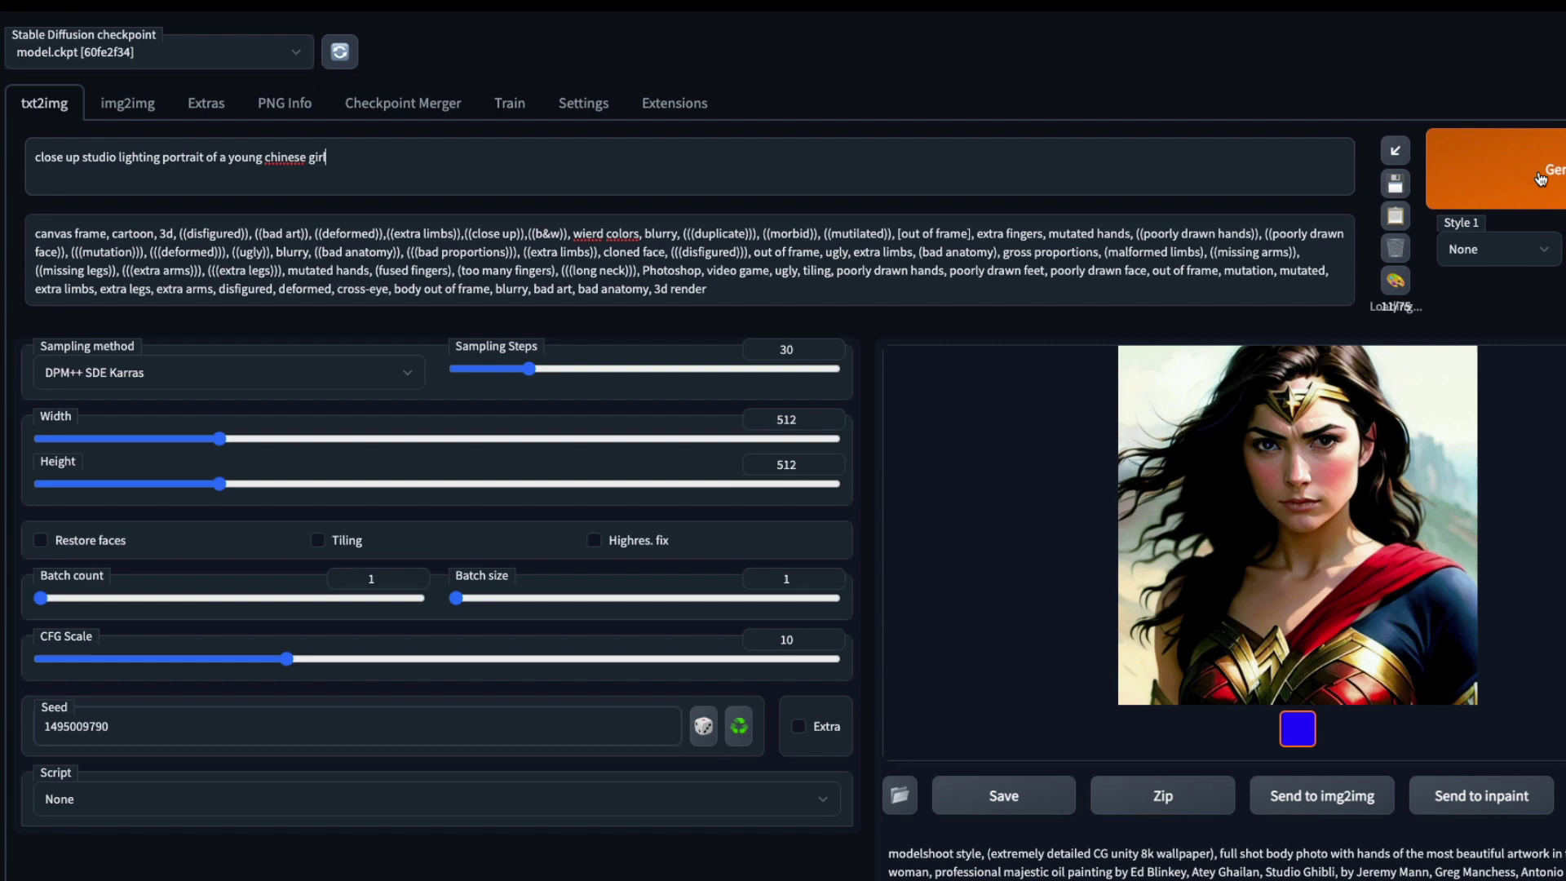
key("ctrl+Return")
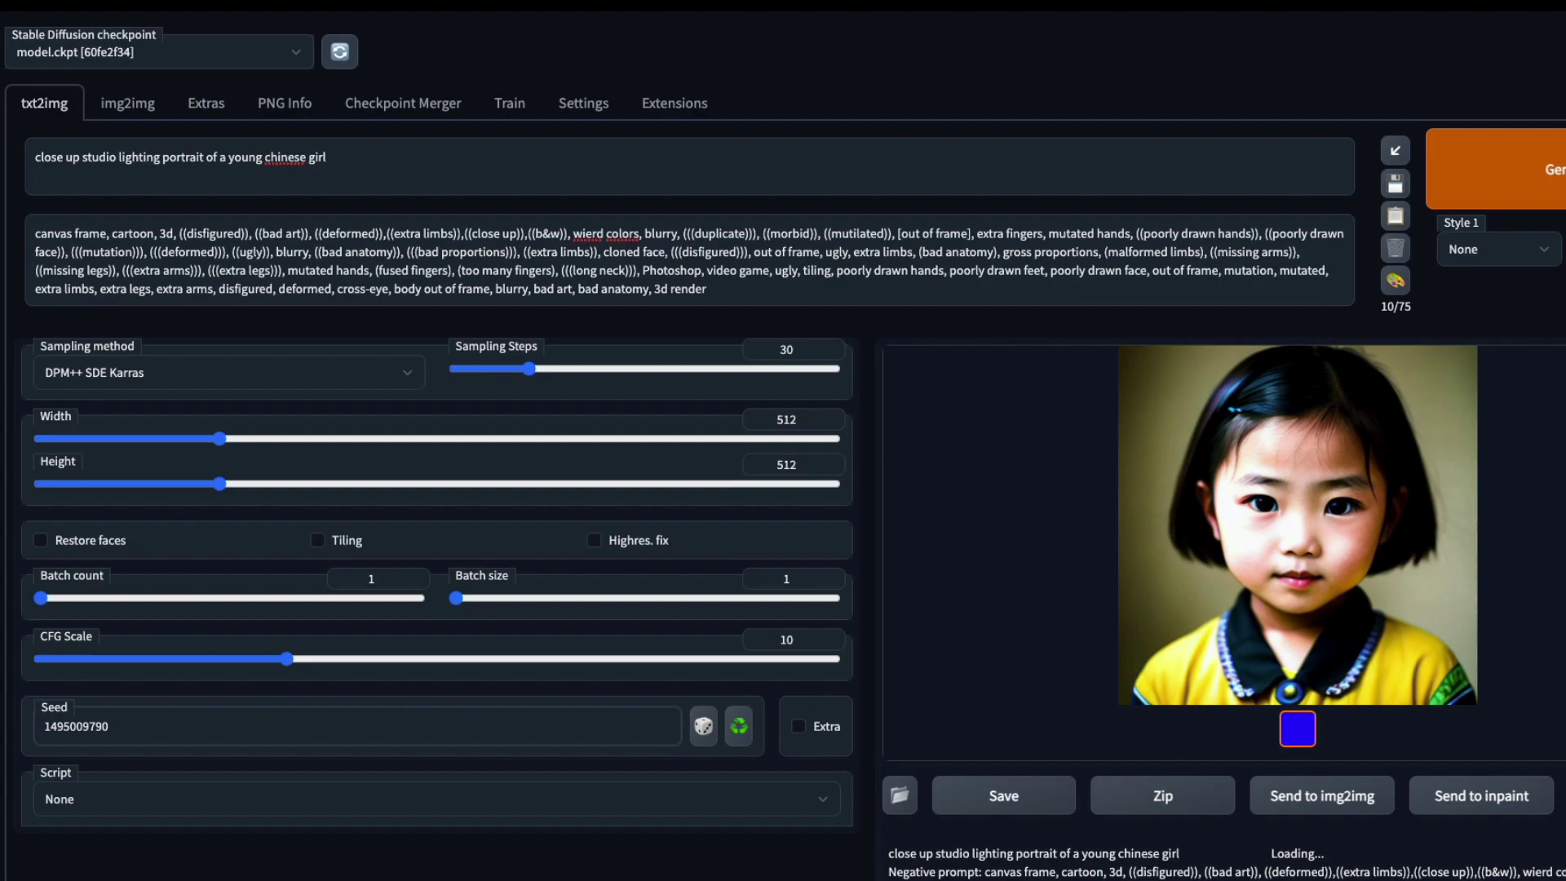
left_click(1344, 564)
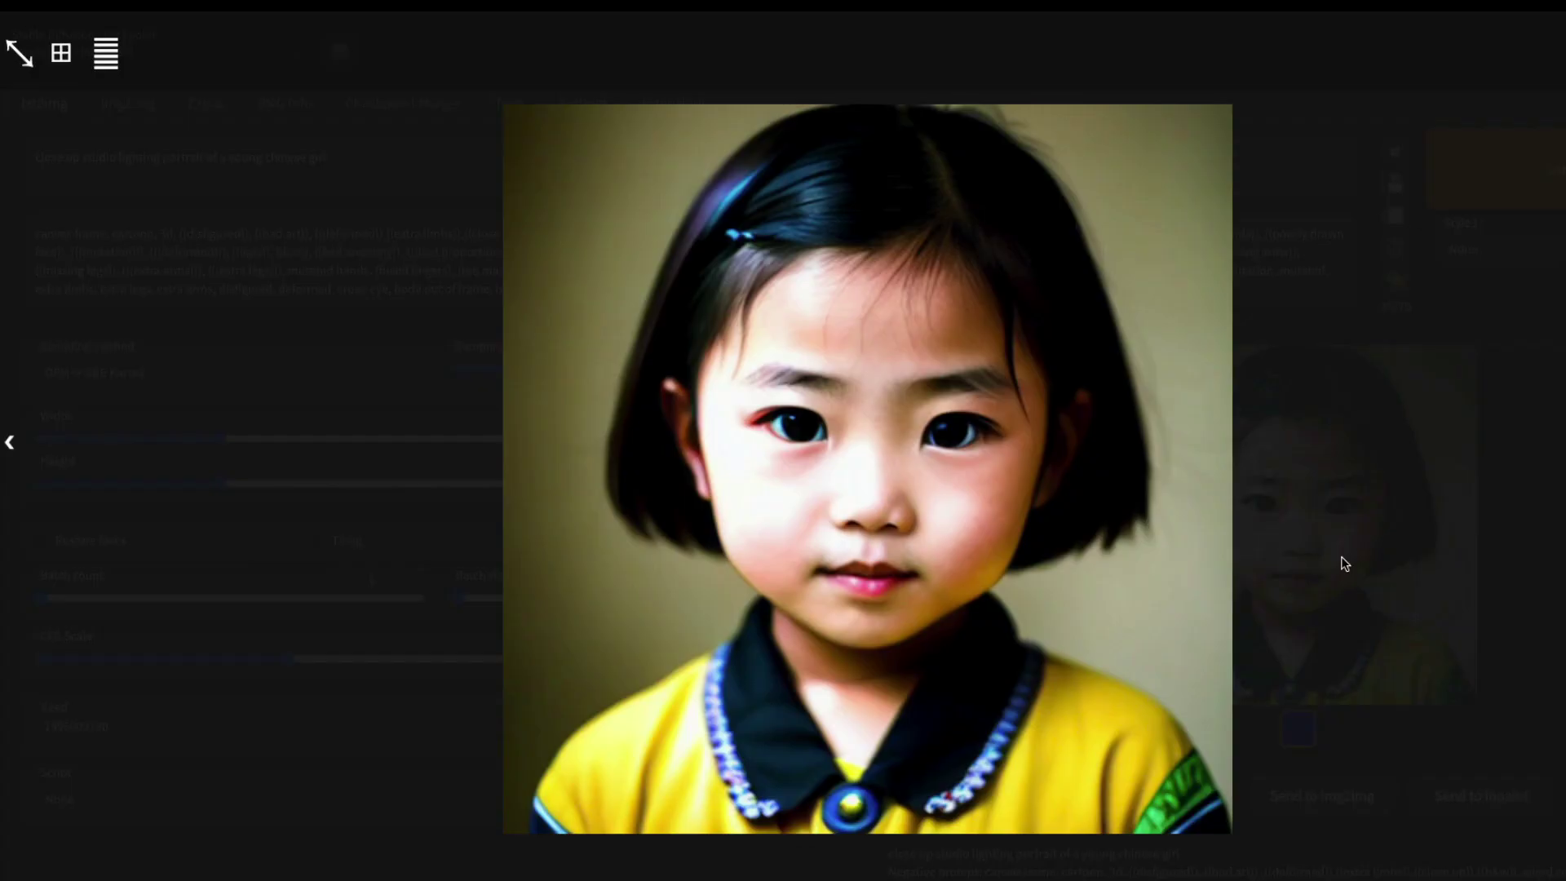
left_click(965, 488)
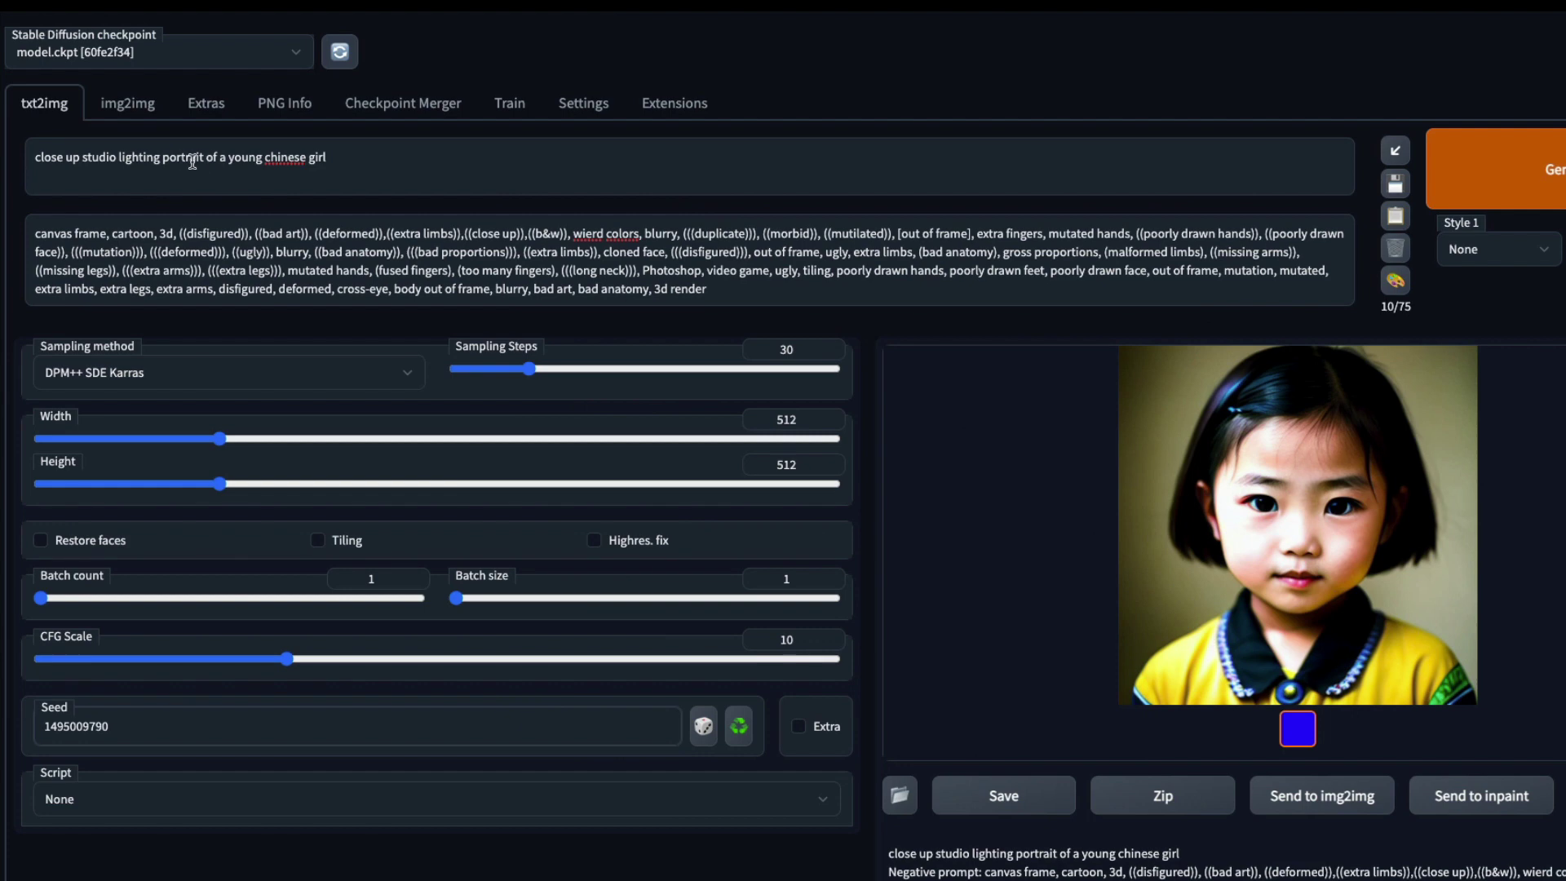
Insert 'full body photoshoot' before 'portrait', generate, and view the full-length studio image
left_click(164, 159)
type("full body photo")
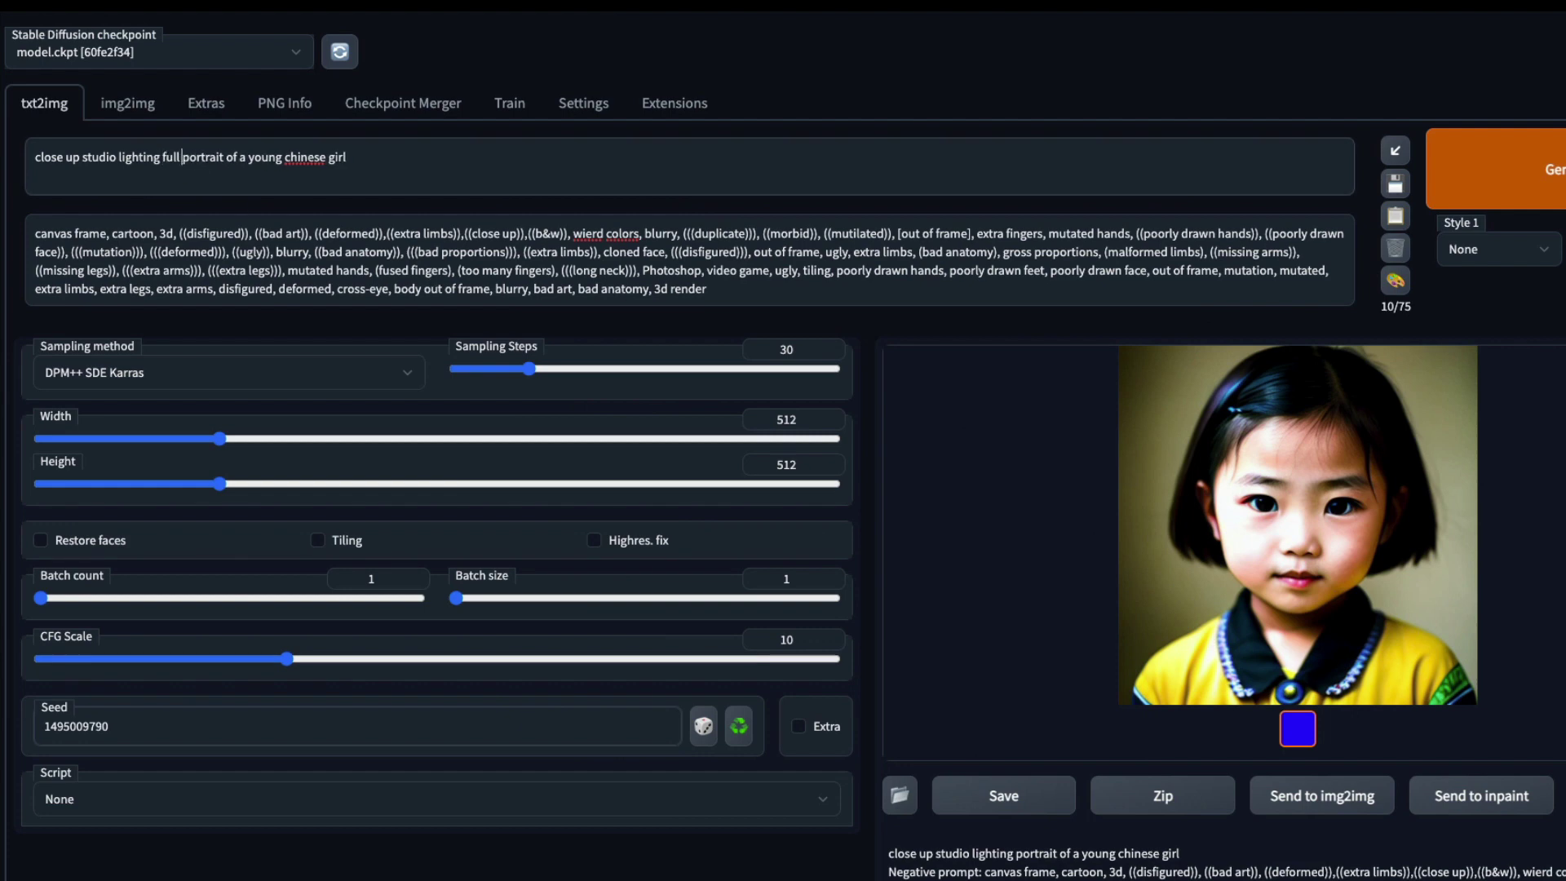
type("shoot")
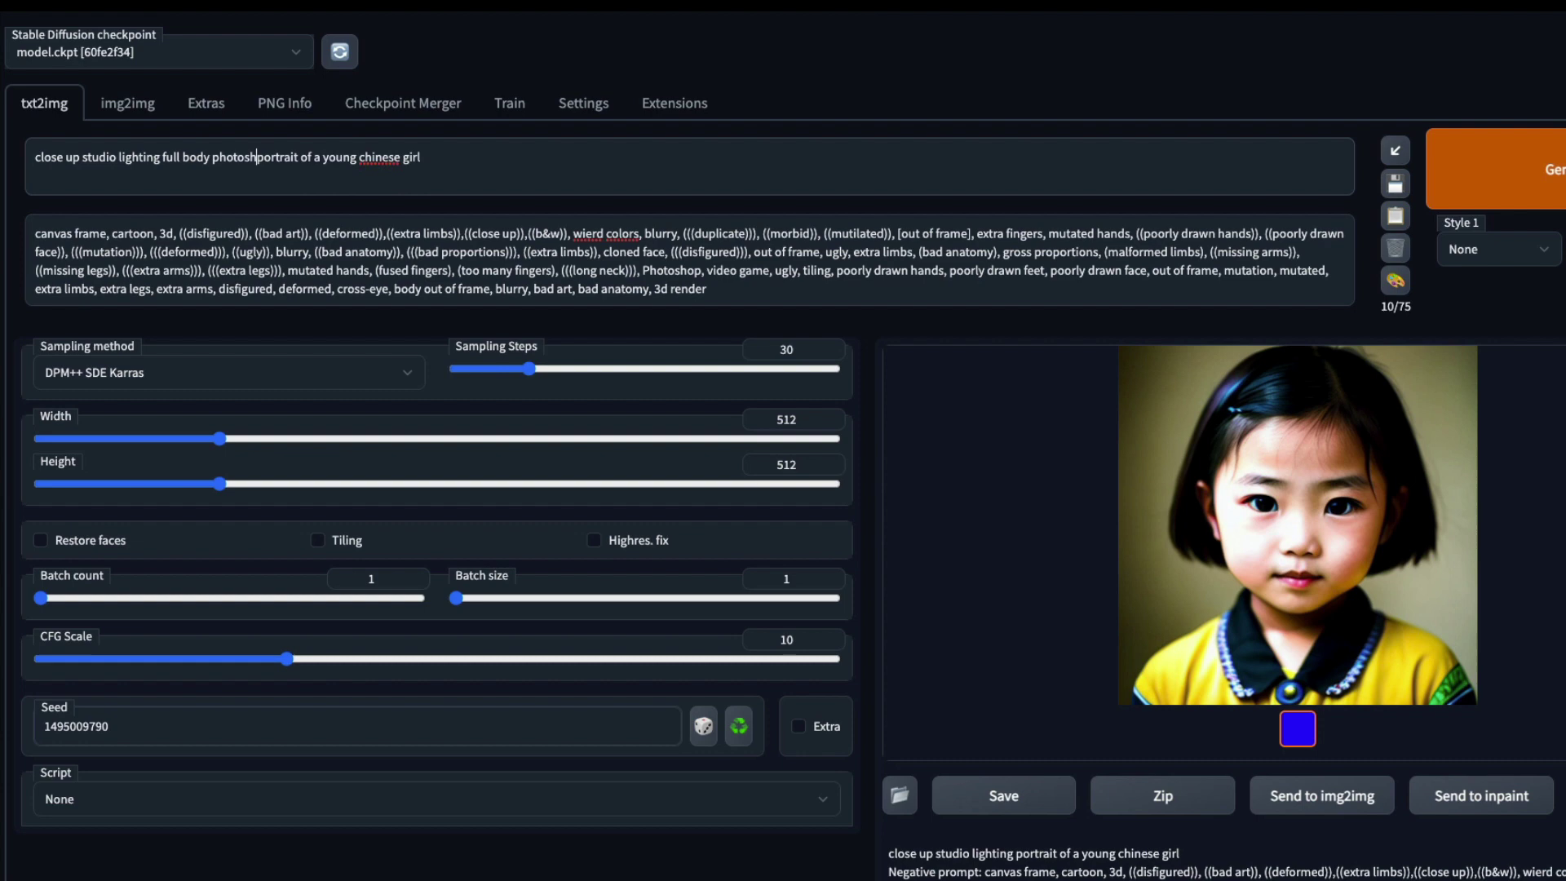
key("ctrl+Return")
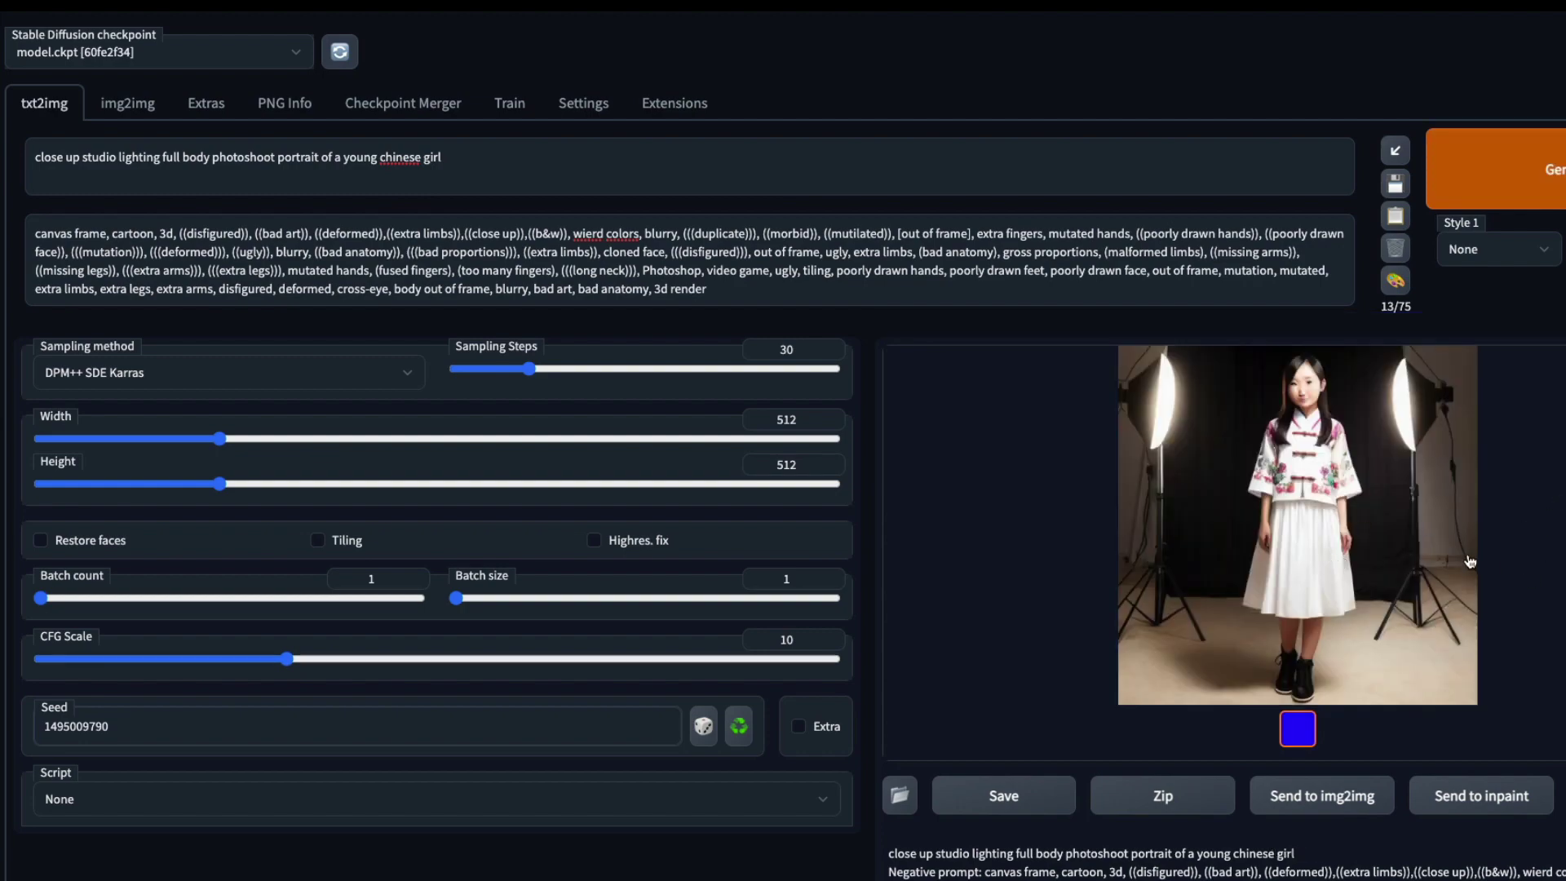
left_click(1367, 522)
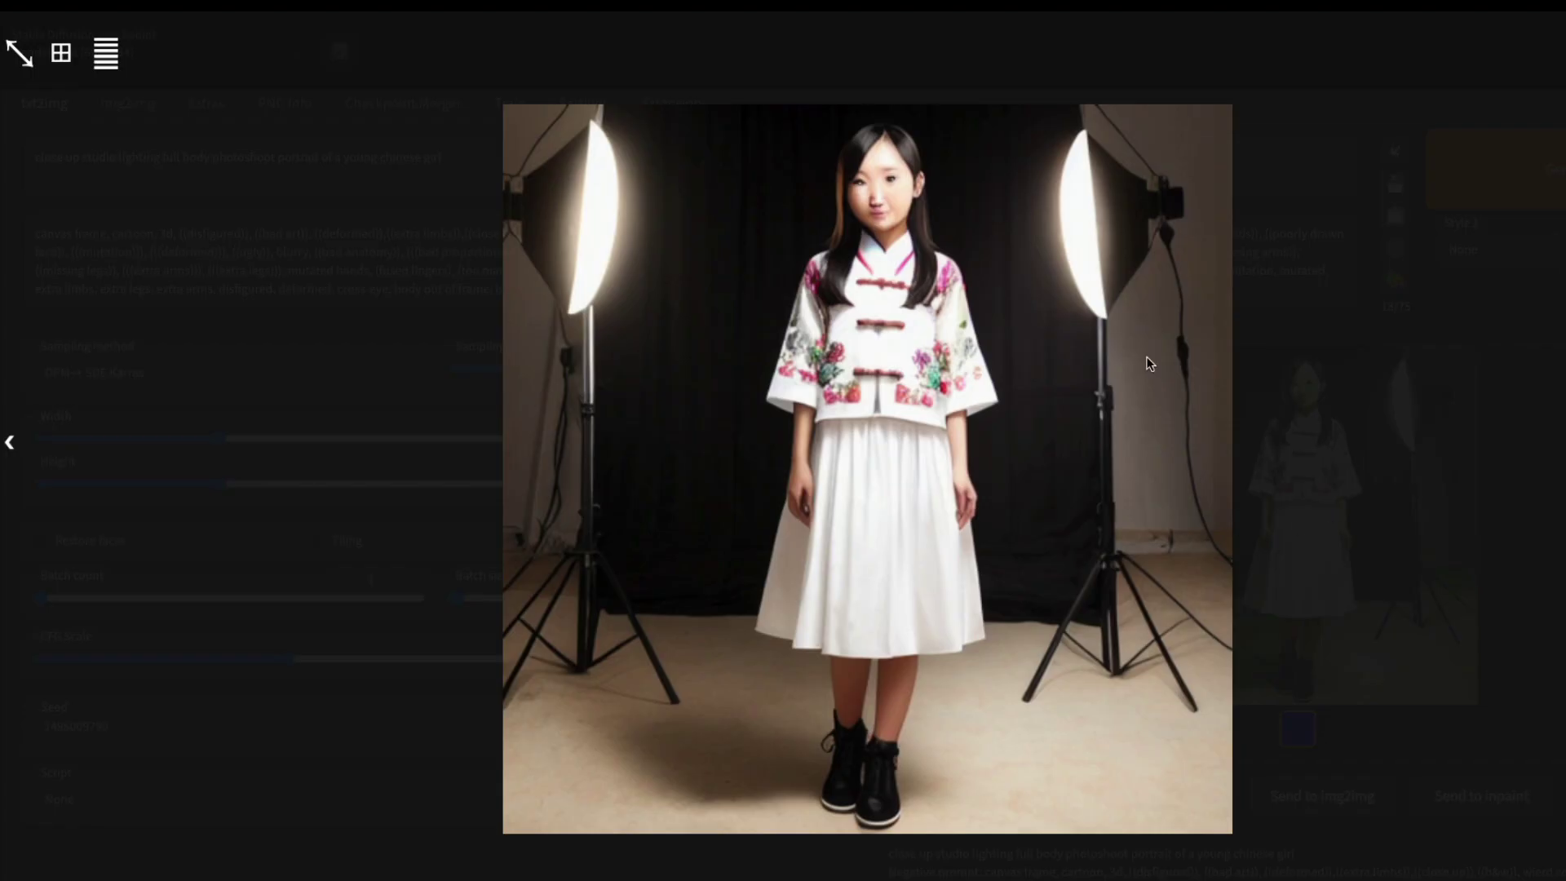
left_click(815, 492)
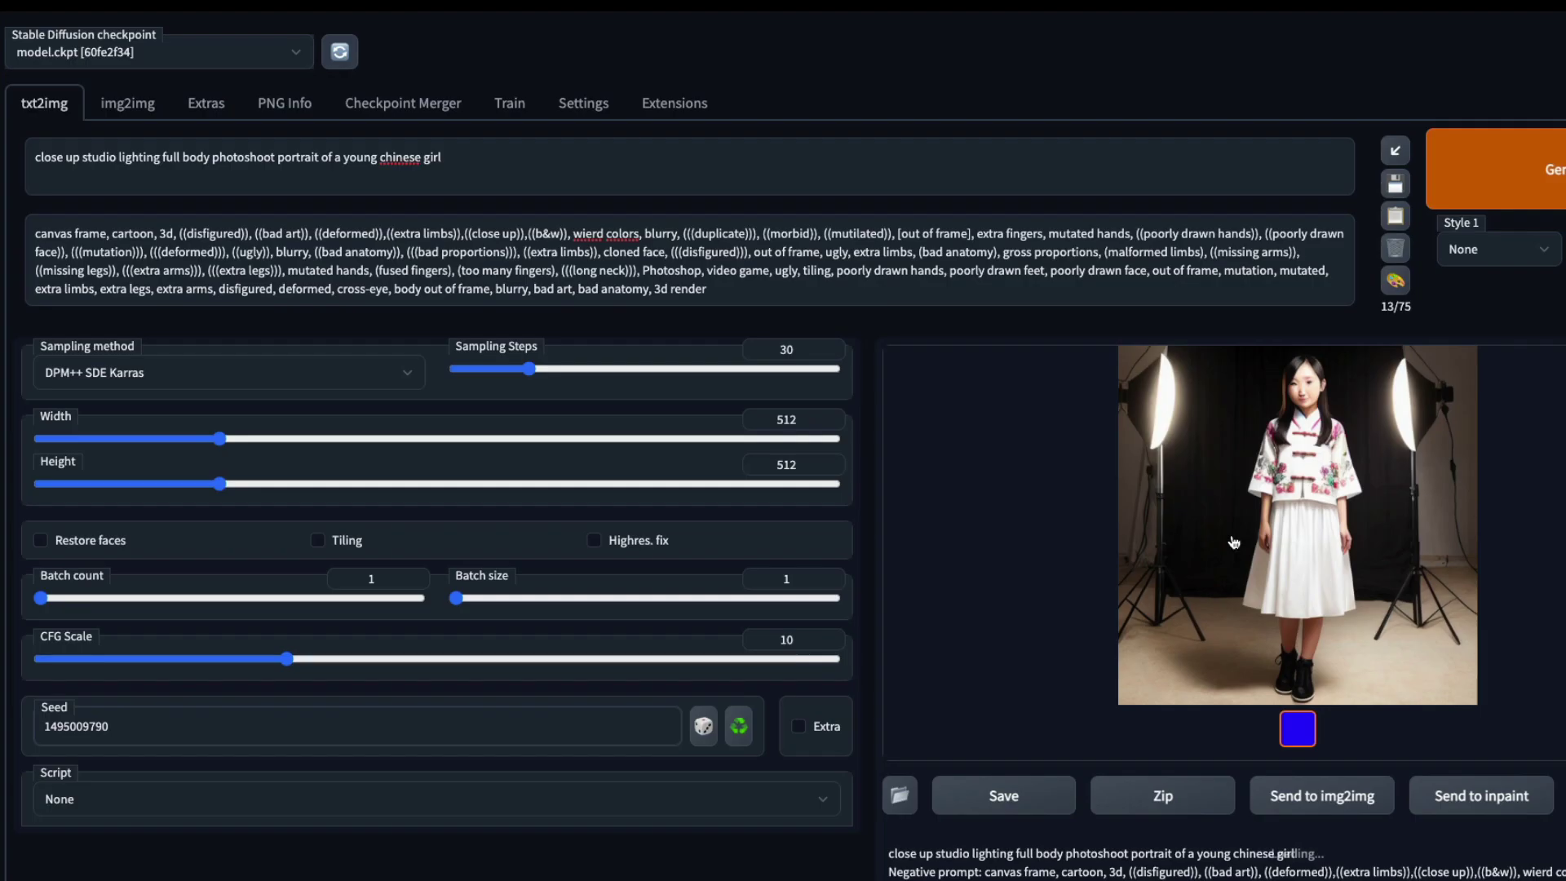
left_click(277, 156)
Remove 'full body photoshoot' and change 'chinese' to 'american college' in the prompt
left_click(182, 157, "shift")
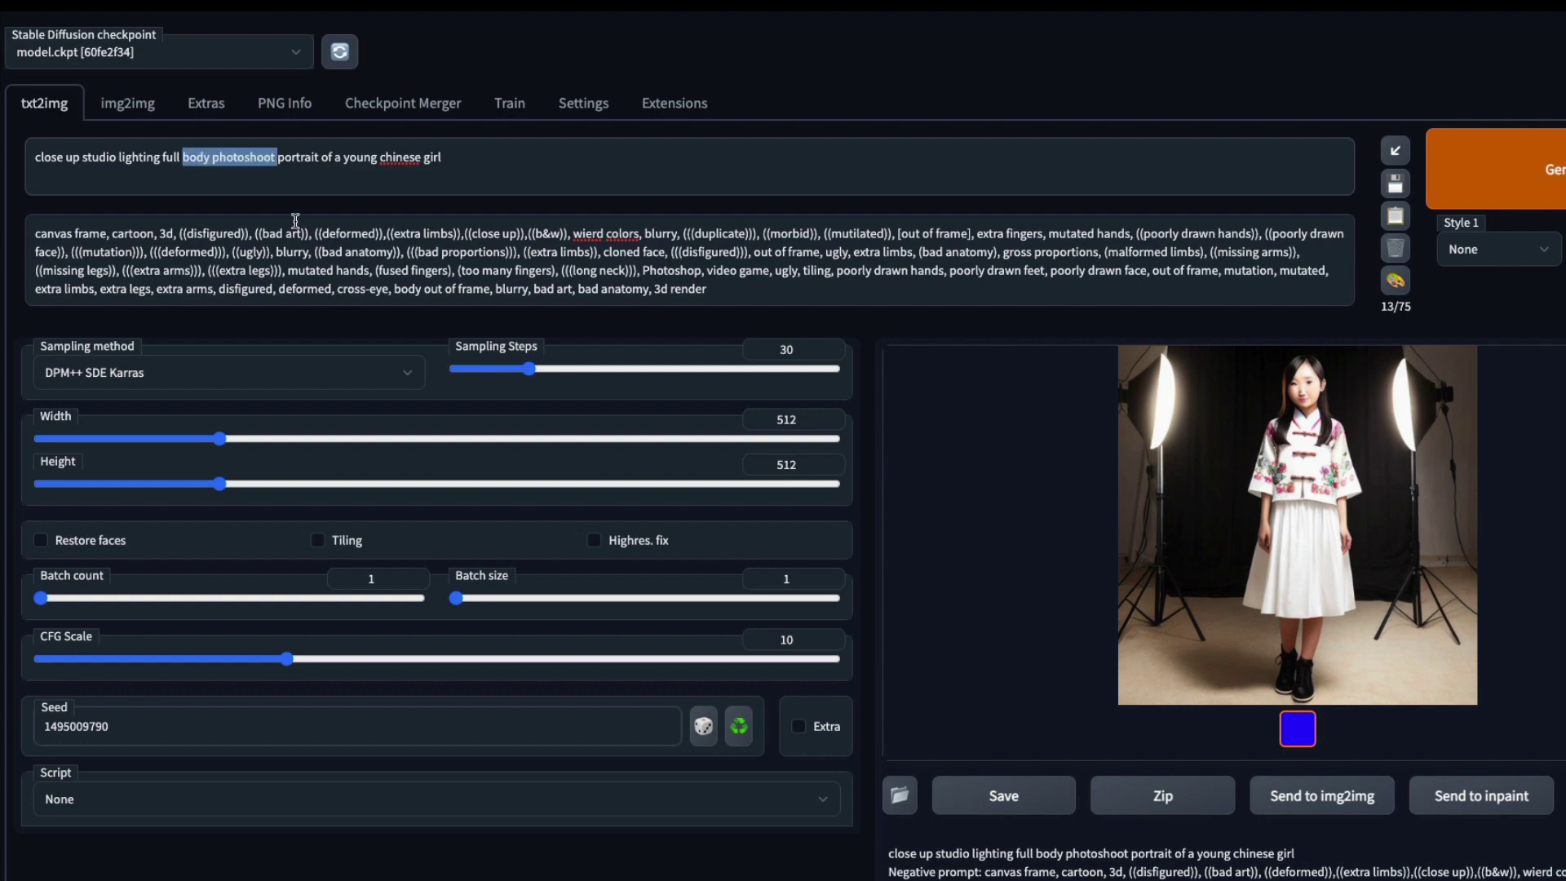
key("BackSpace")
key("BackSpace")
key("BackSpace")
key("BackSpace")
key("BackSpace")
key("BackSpace")
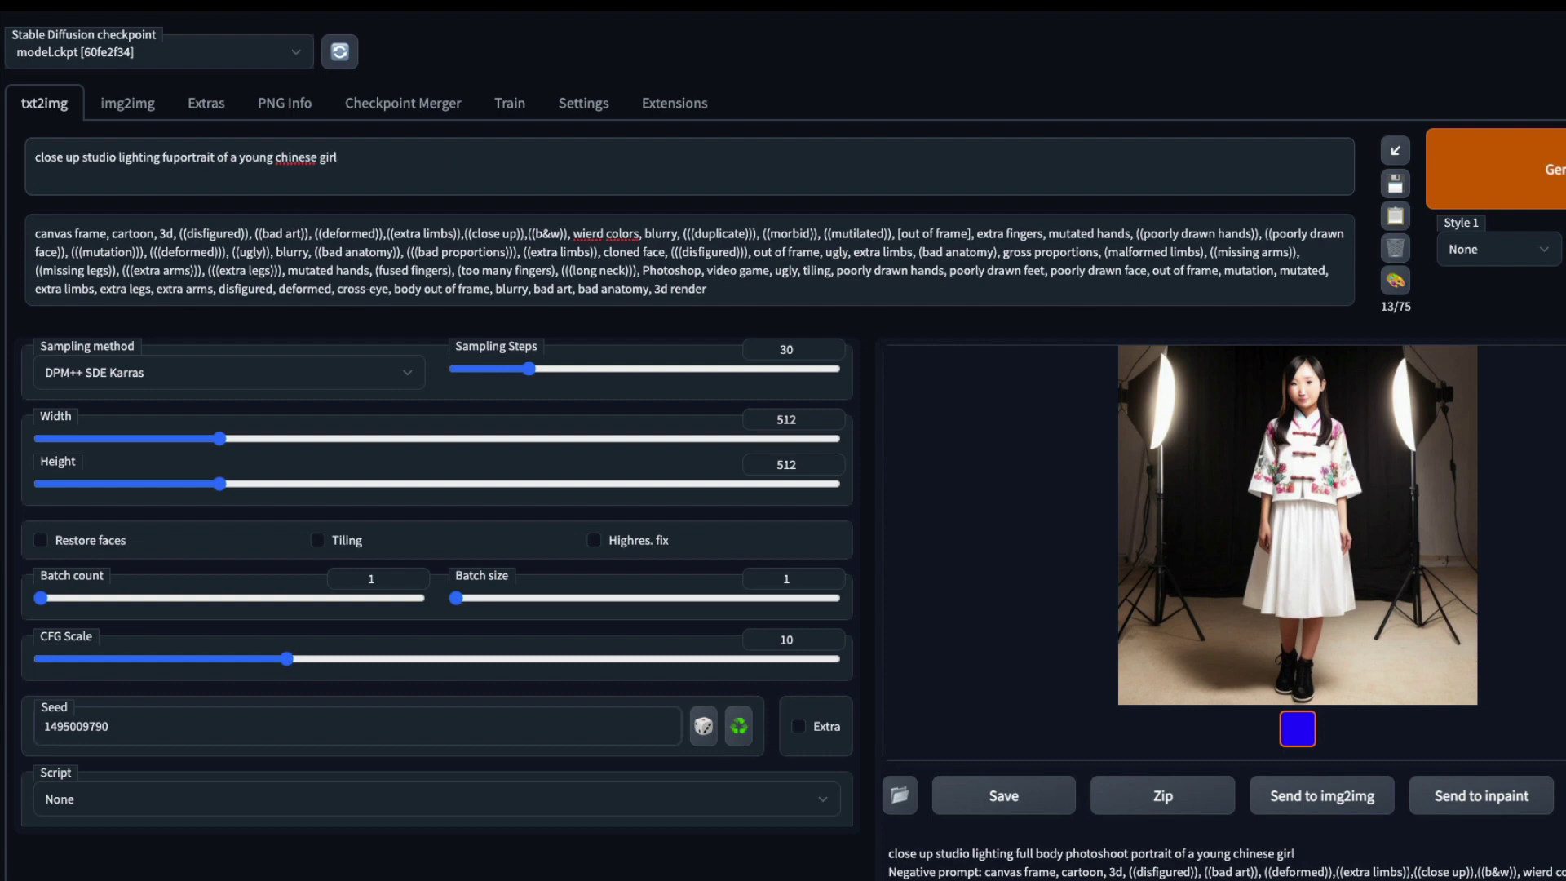
double_click(294, 162)
type("american")
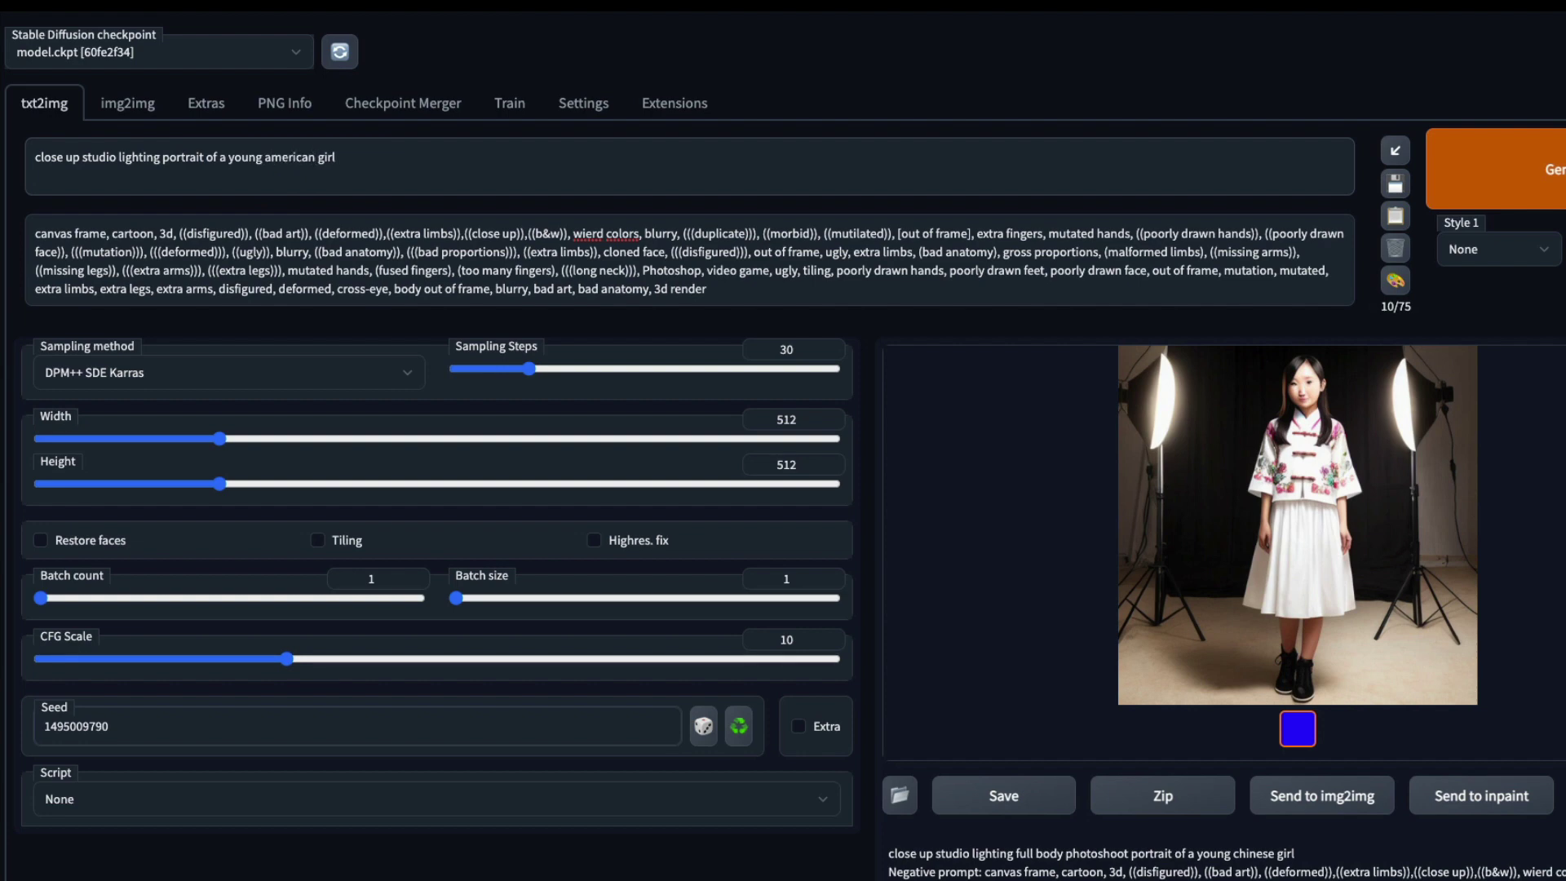
type(" college")
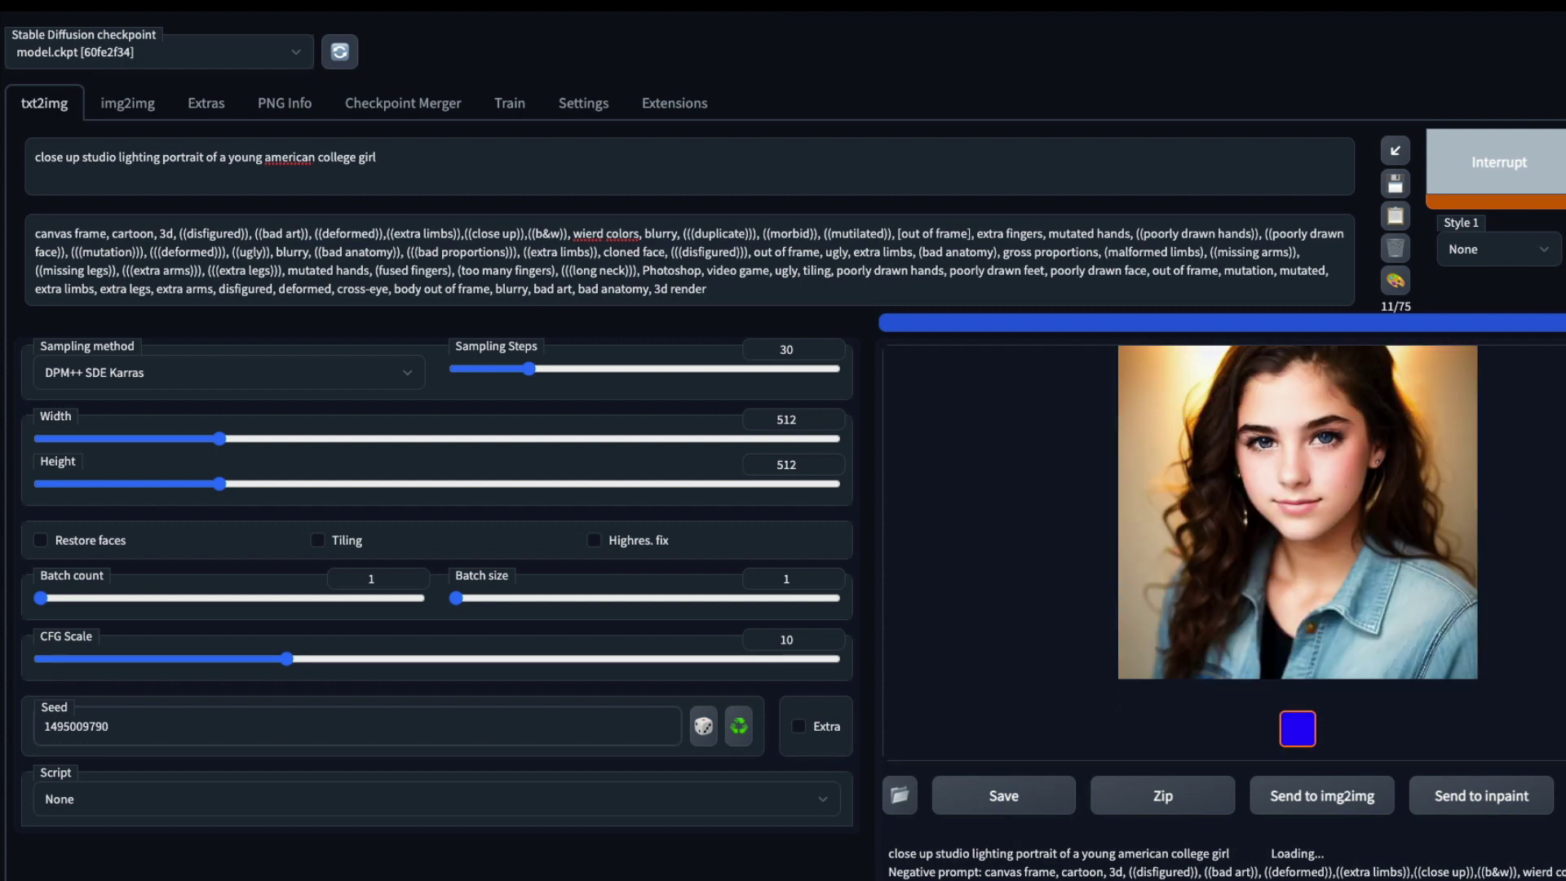
Inspect the generated american college girl portrait in the enlarged view twice
left_click(1375, 541)
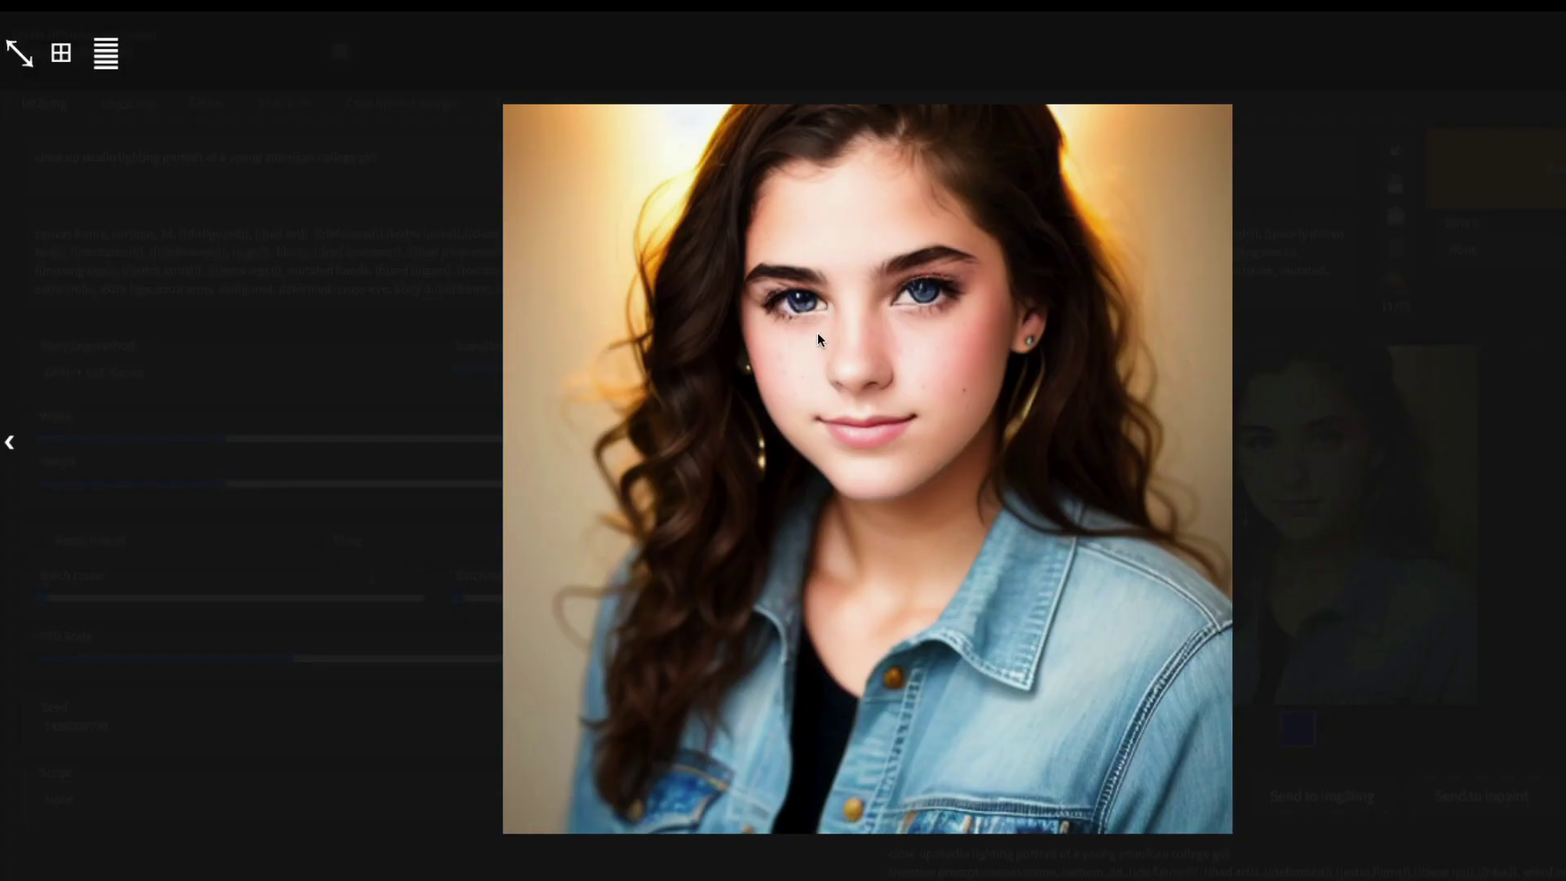
left_click(979, 289)
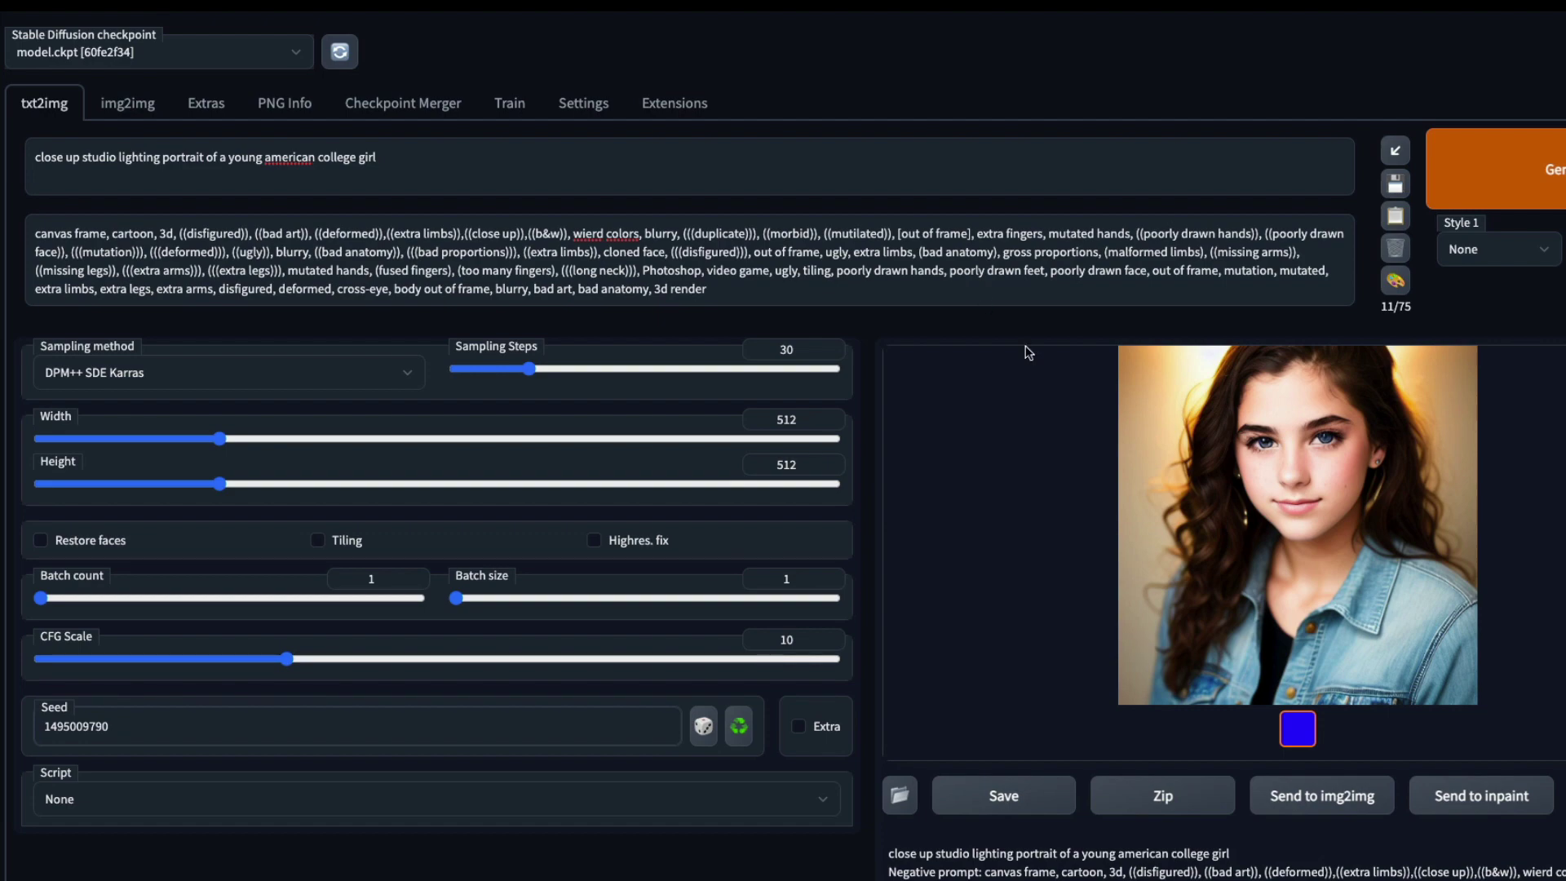
left_click(1327, 516)
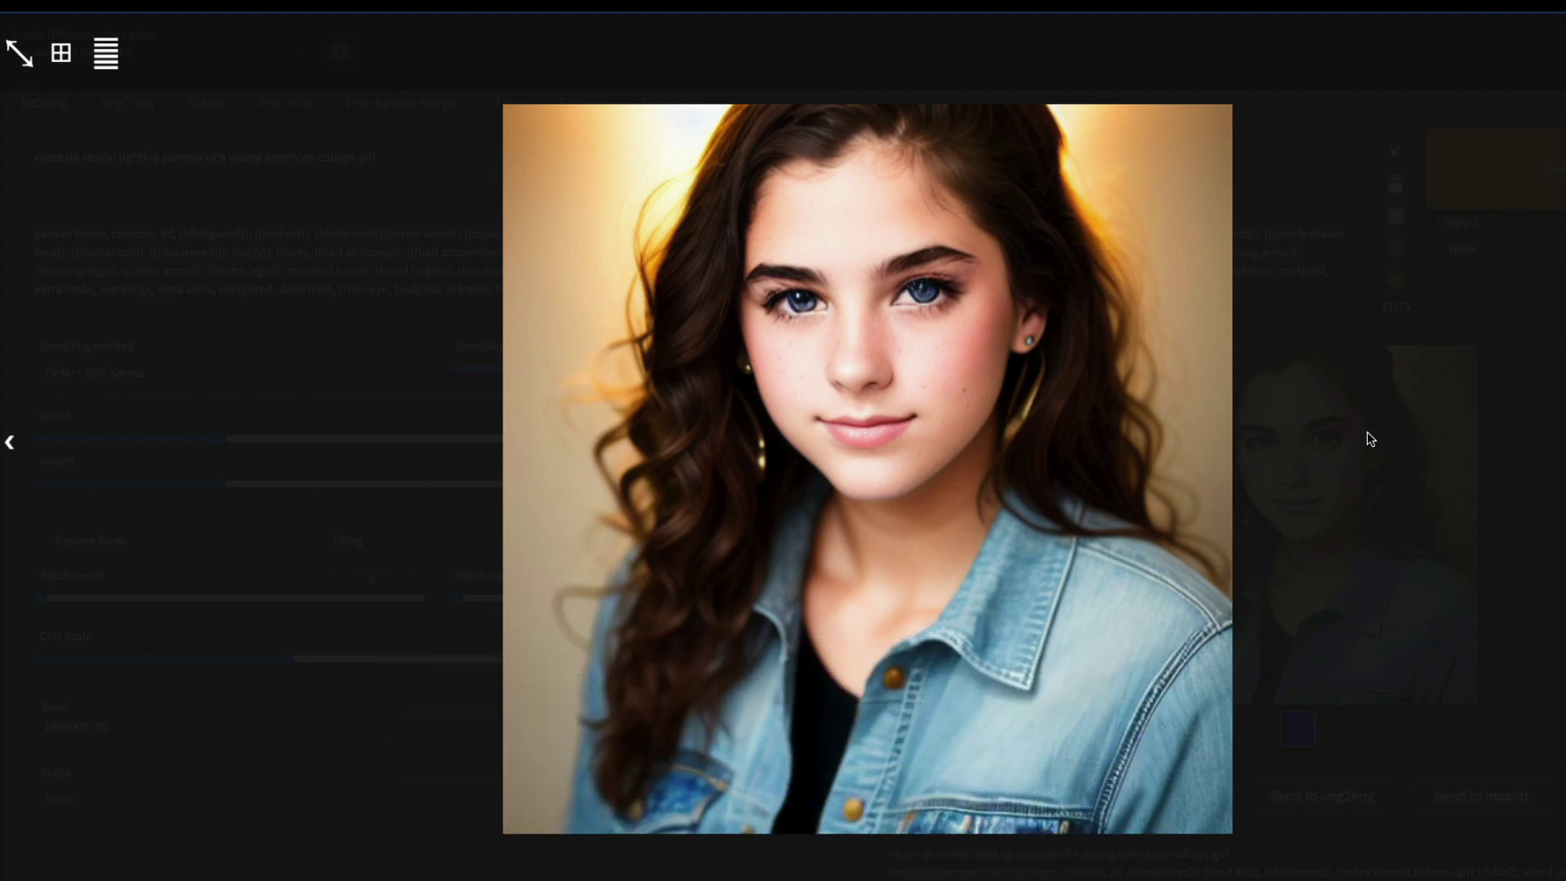
left_click(1367, 432)
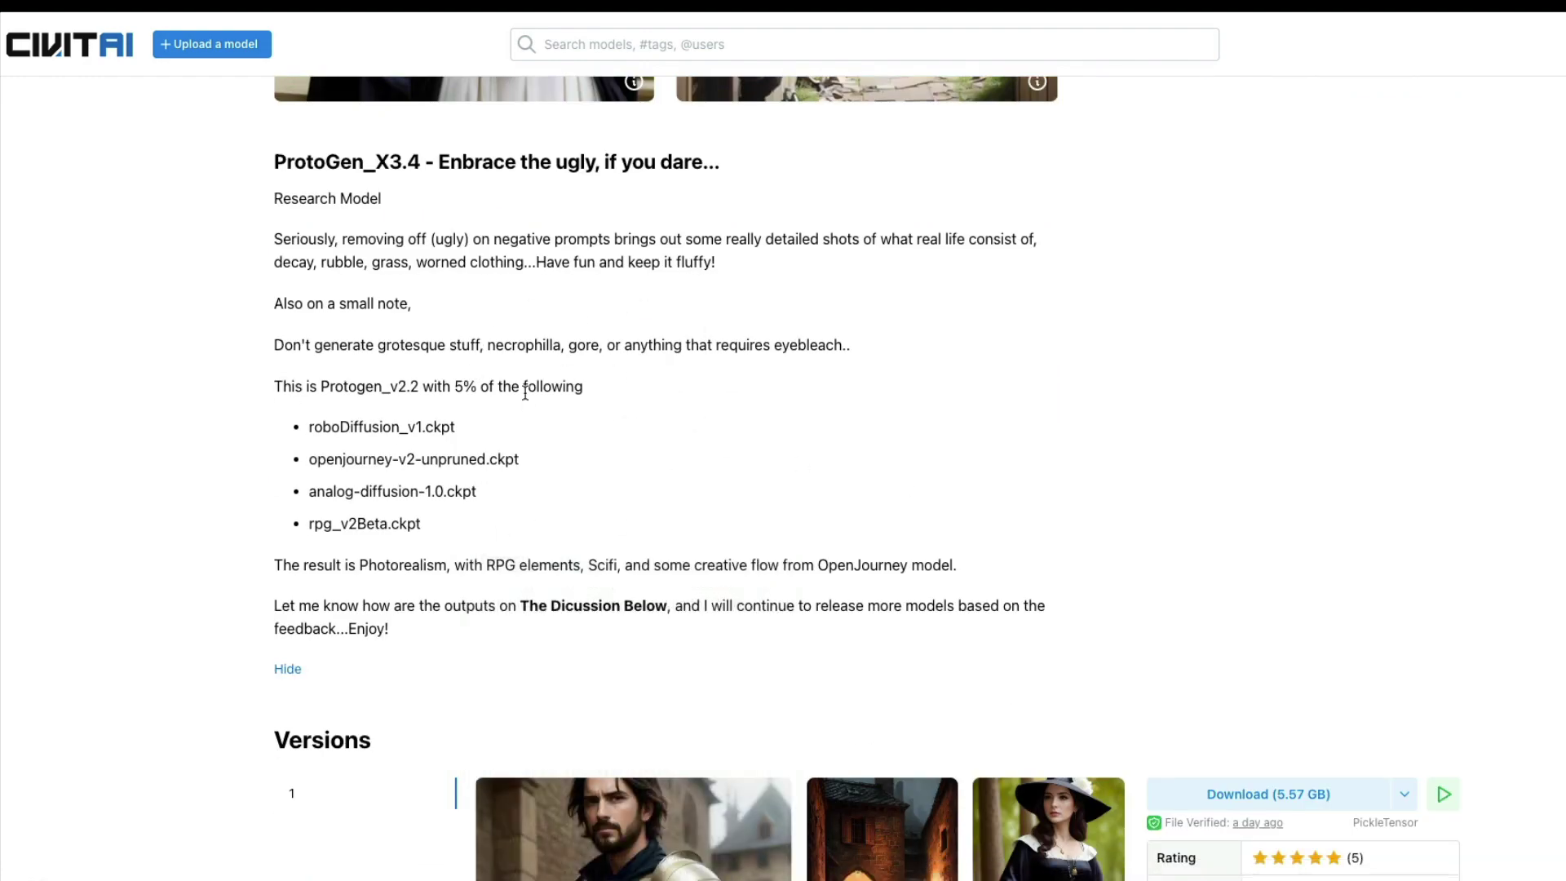
scroll(524, 392, "up", 1)
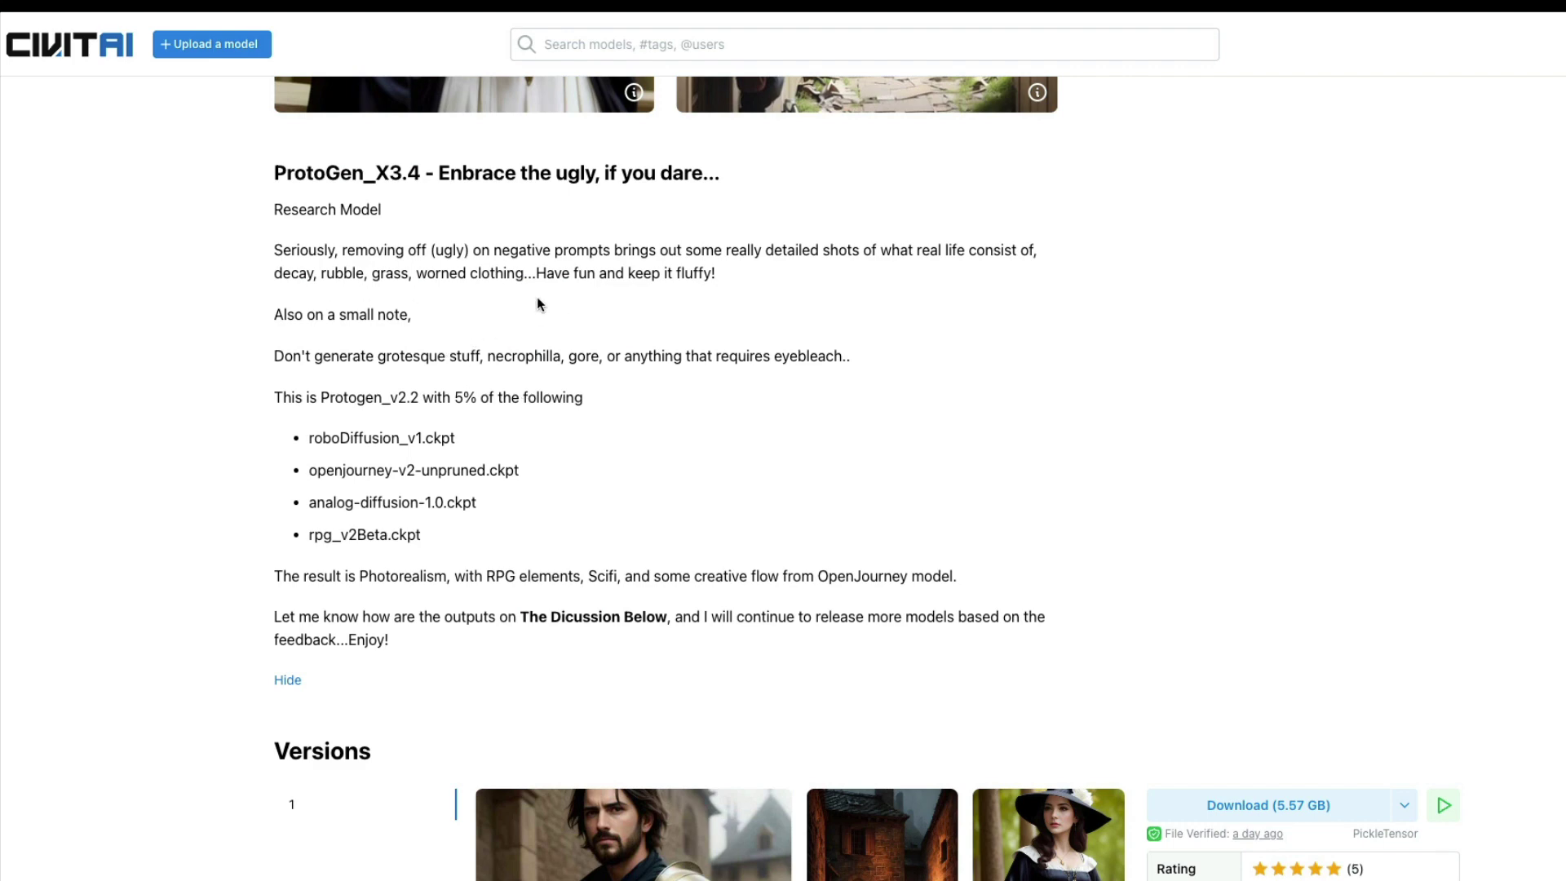
scroll(703, 343, "down", 5)
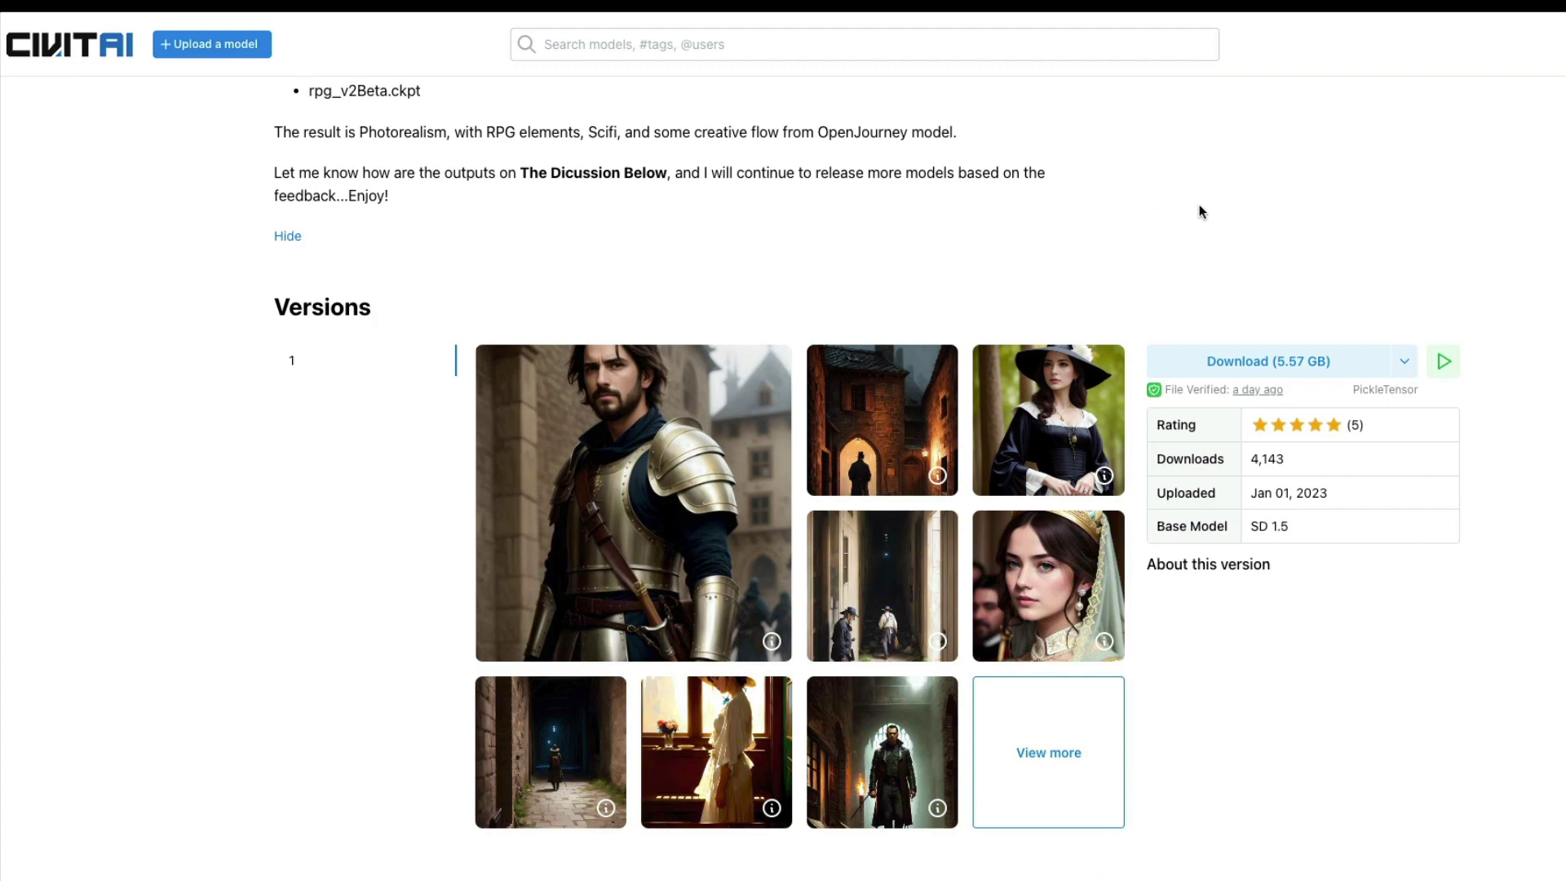
scroll(1202, 209, "up", 12)
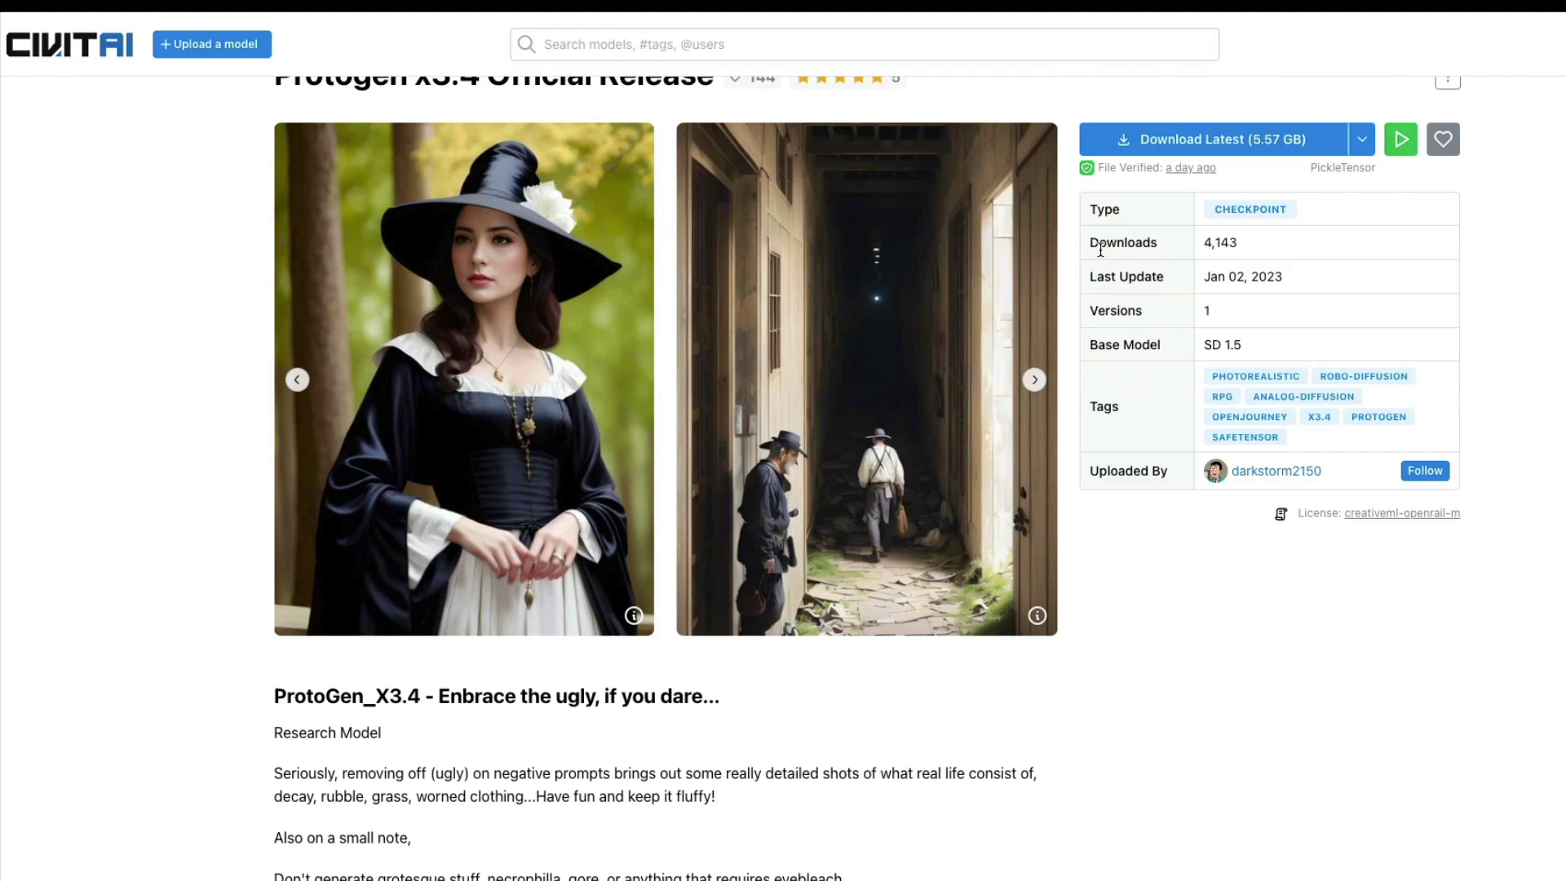